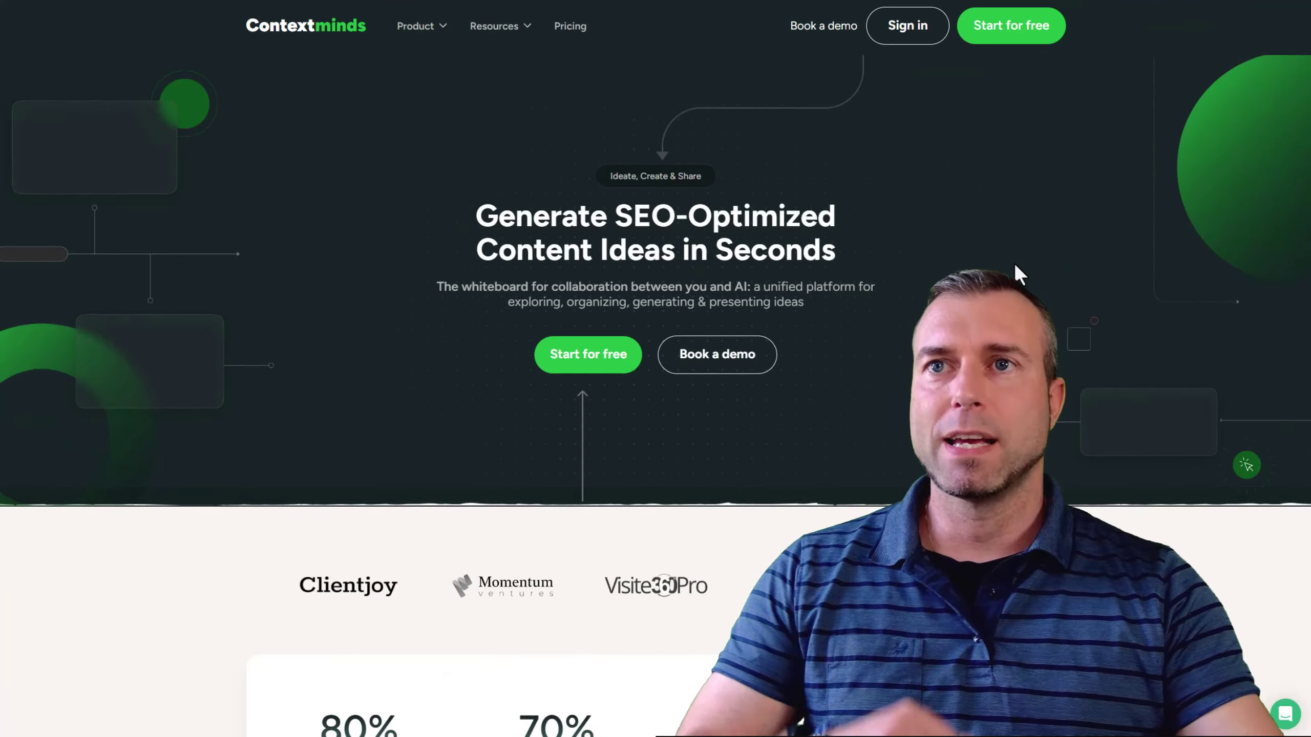
# Look through the feature sections of the Contextminds homepage, from the usage statistics down to the central content creation hub.
pyautogui.scroll(-10, 1014, 265)
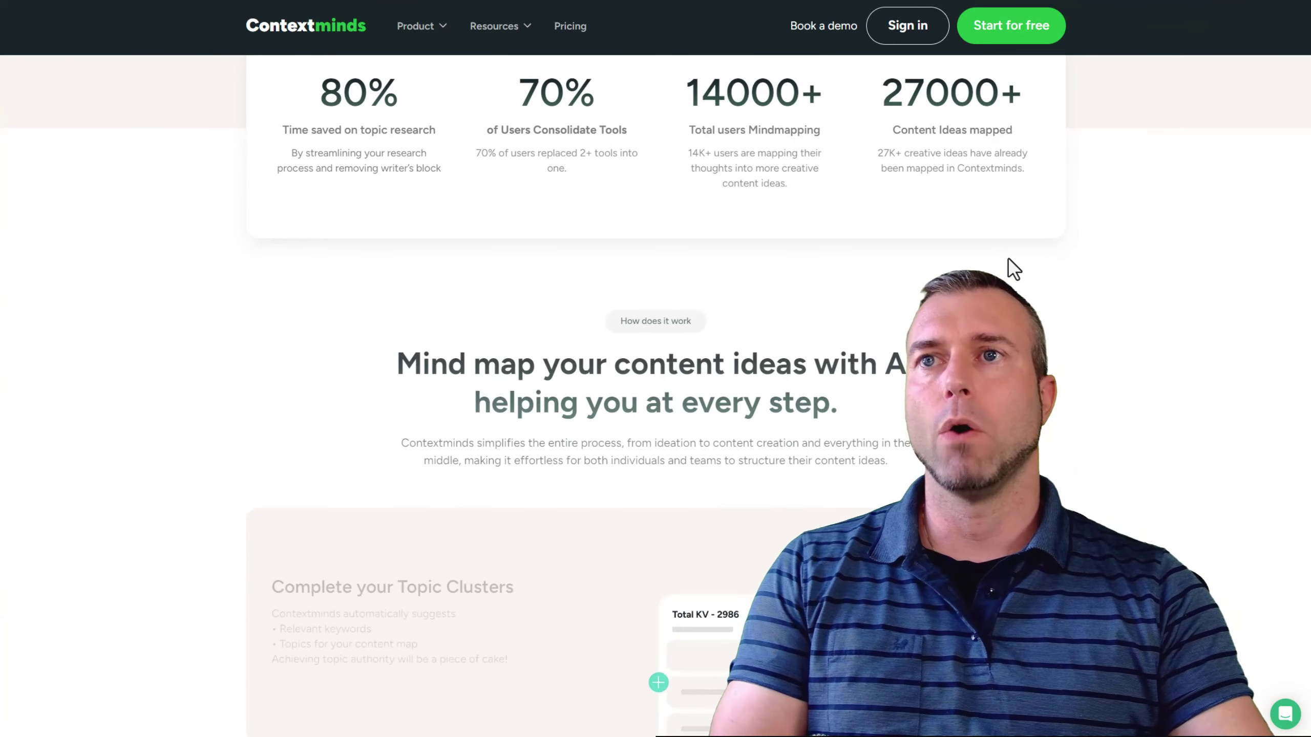
pyautogui.scroll(5, 1014, 258)
pyautogui.scroll(-4, 1011, 258)
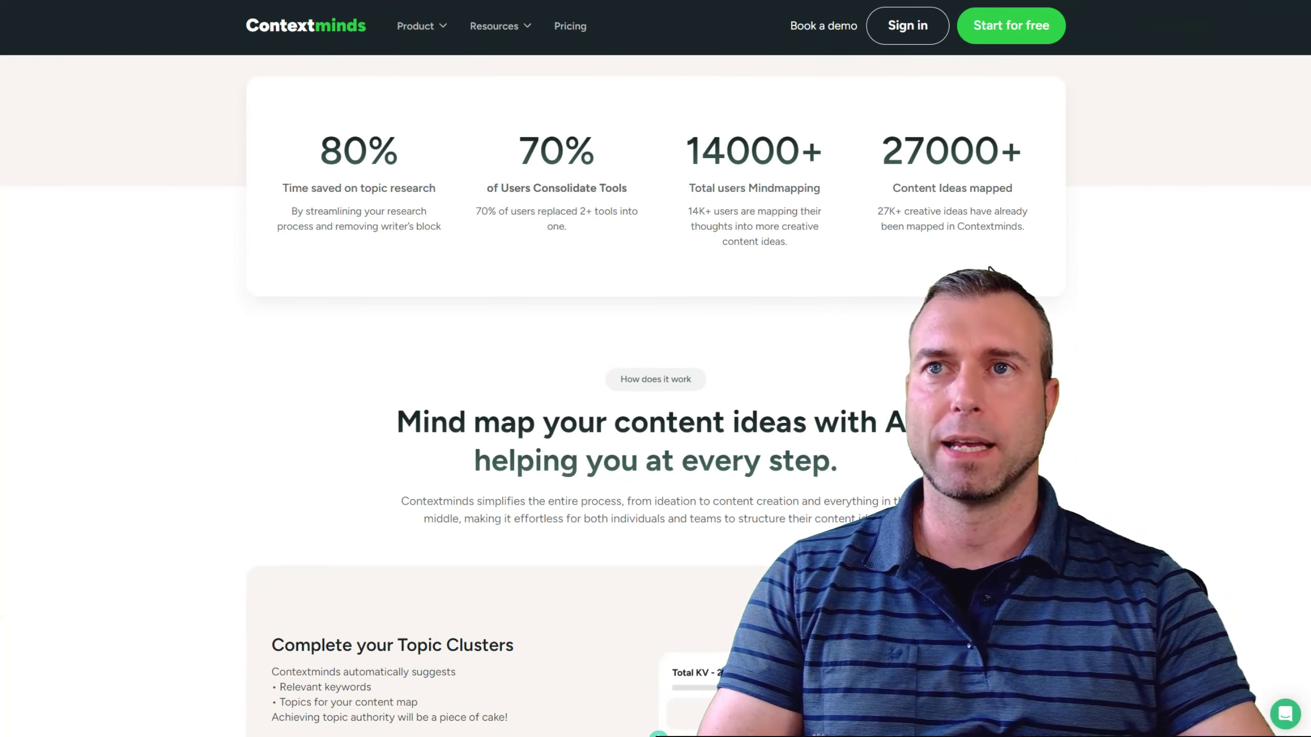
pyautogui.scroll(-10, 990, 269)
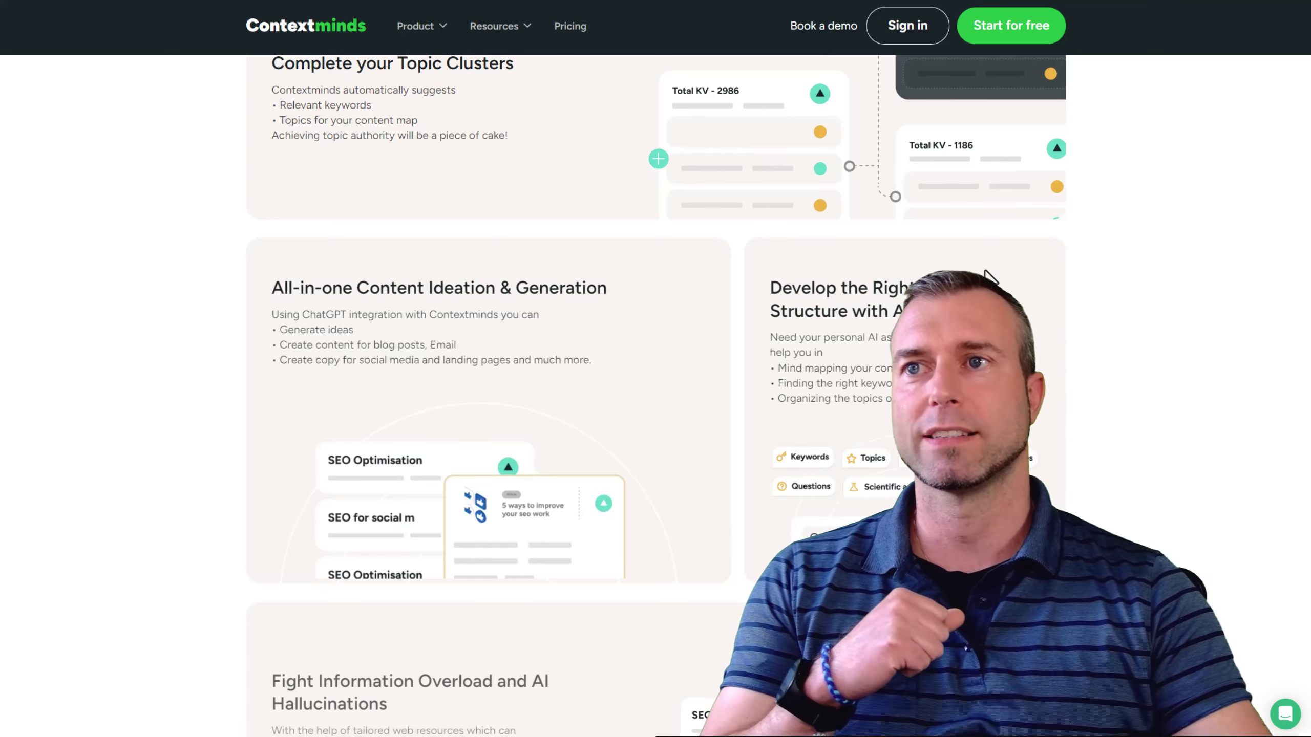
pyautogui.scroll(-7, 990, 276)
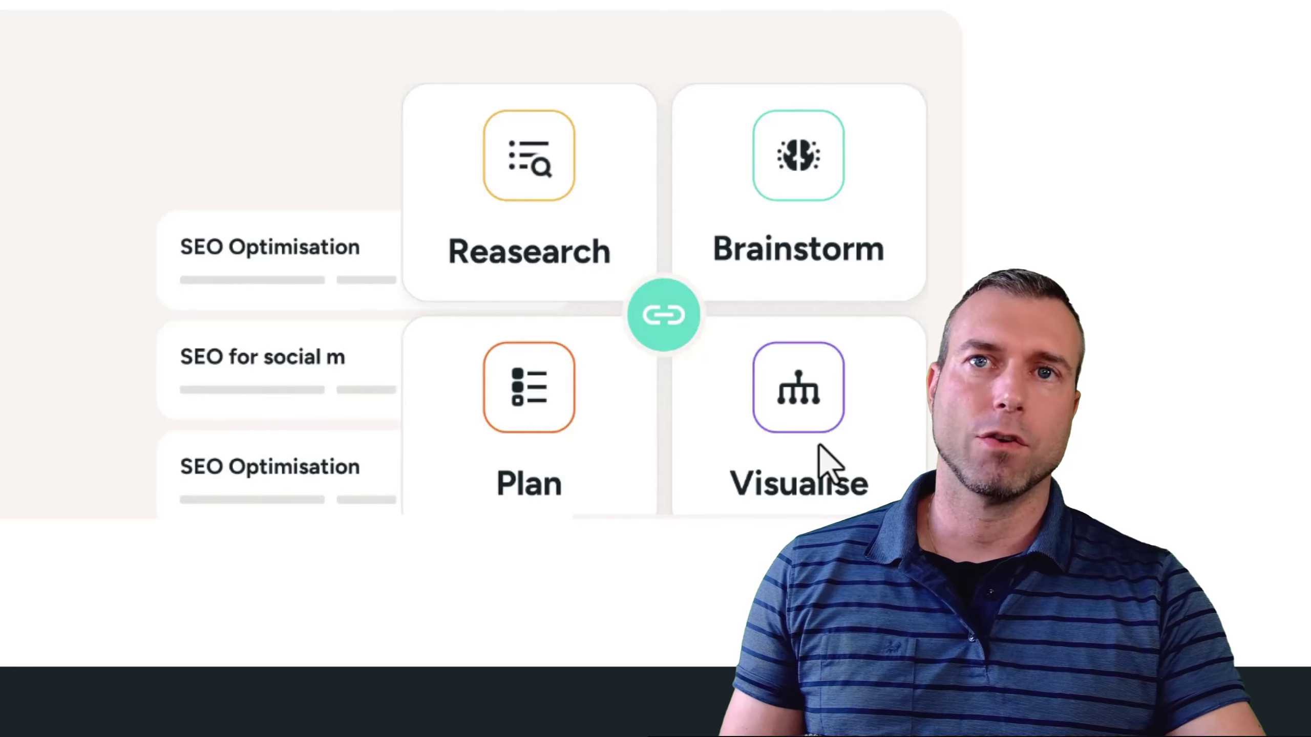
pyautogui.scroll(-5, 185, 405)
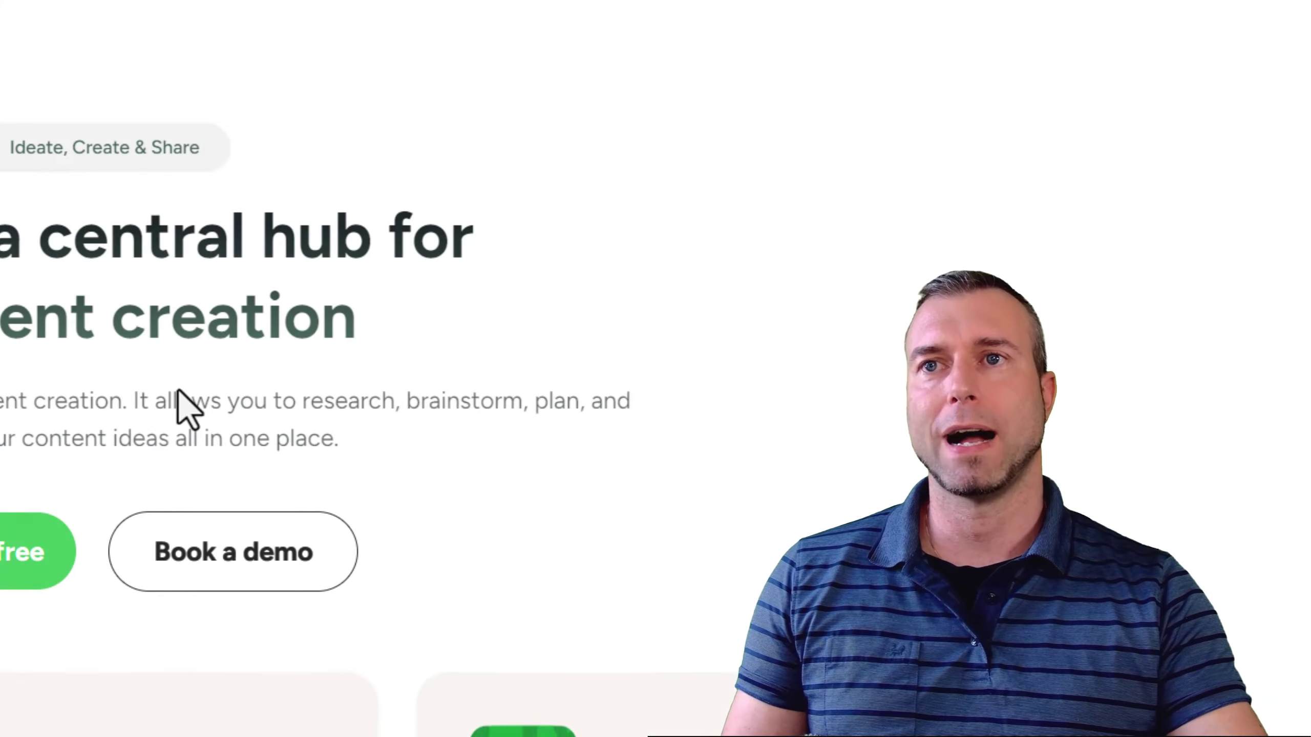
pyautogui.scroll(-5, 176, 404)
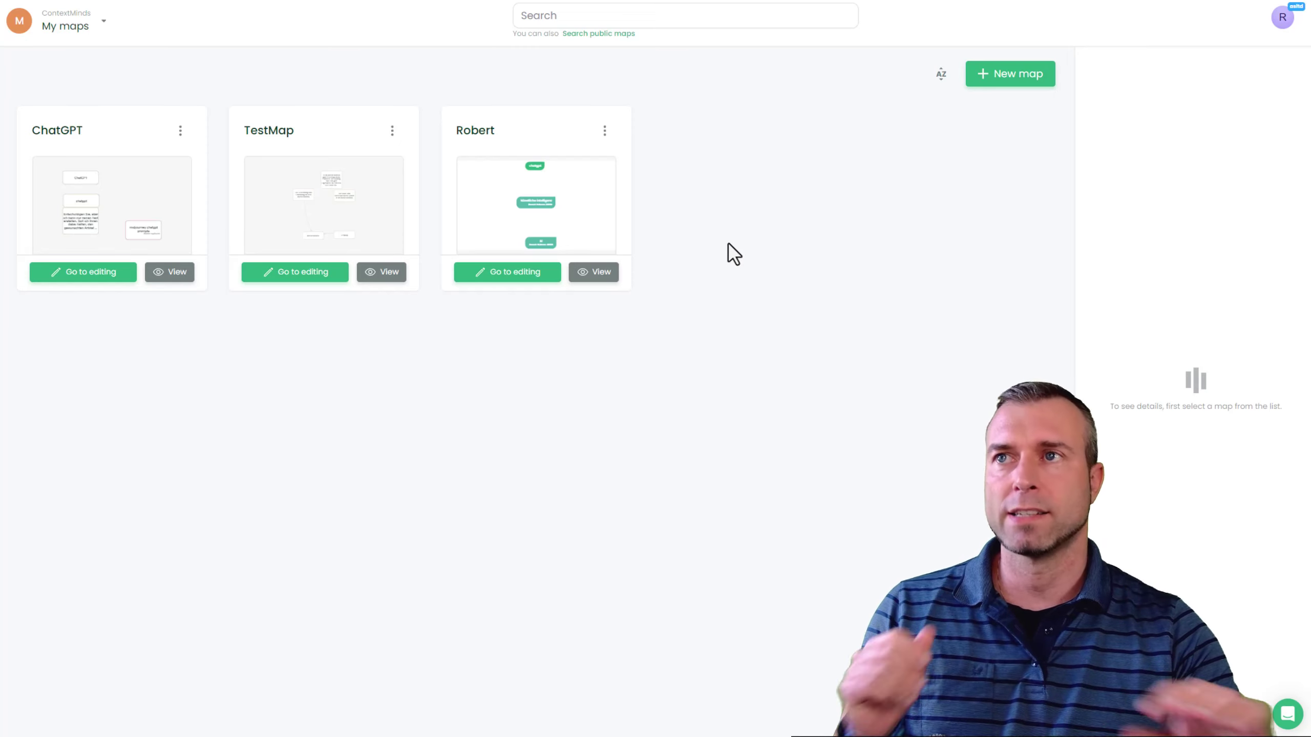
# Check the workspace switcher and view the sharing options of the third map in the map list.
pyautogui.click(71, 30)
pyautogui.click(805, 258)
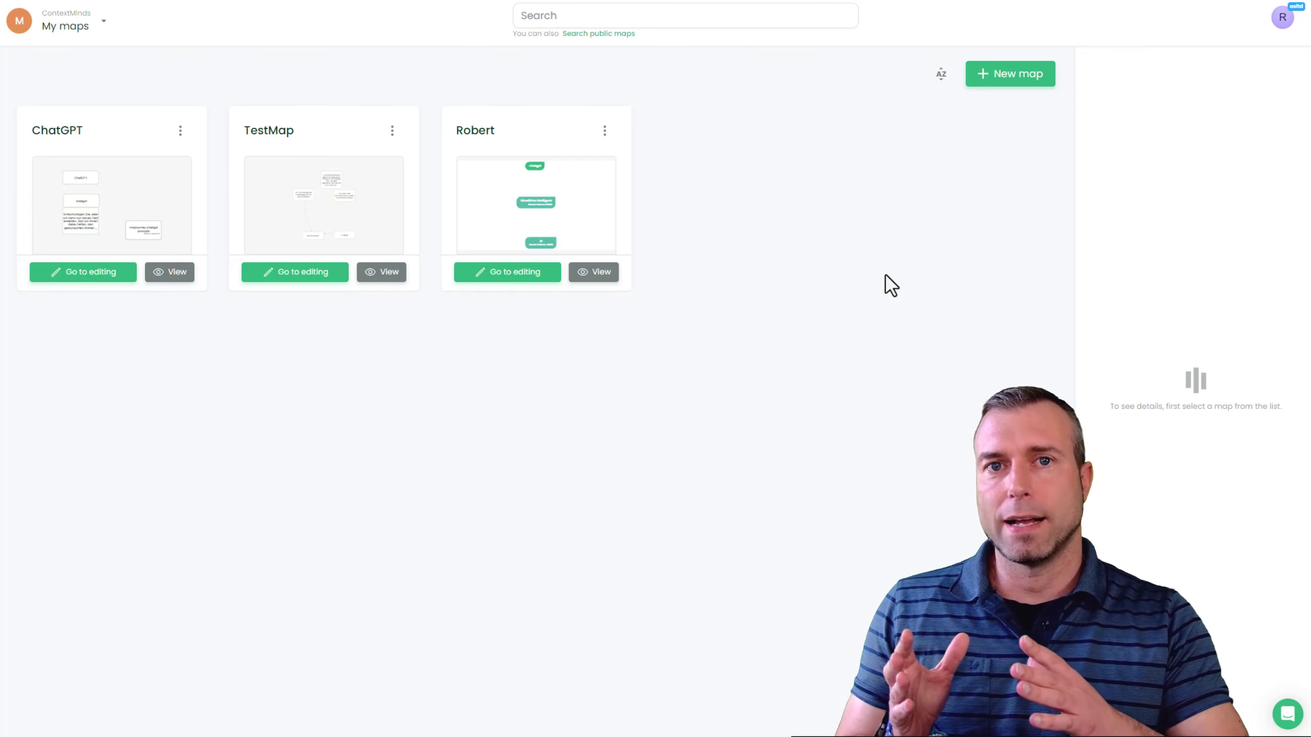
pyautogui.click(605, 131)
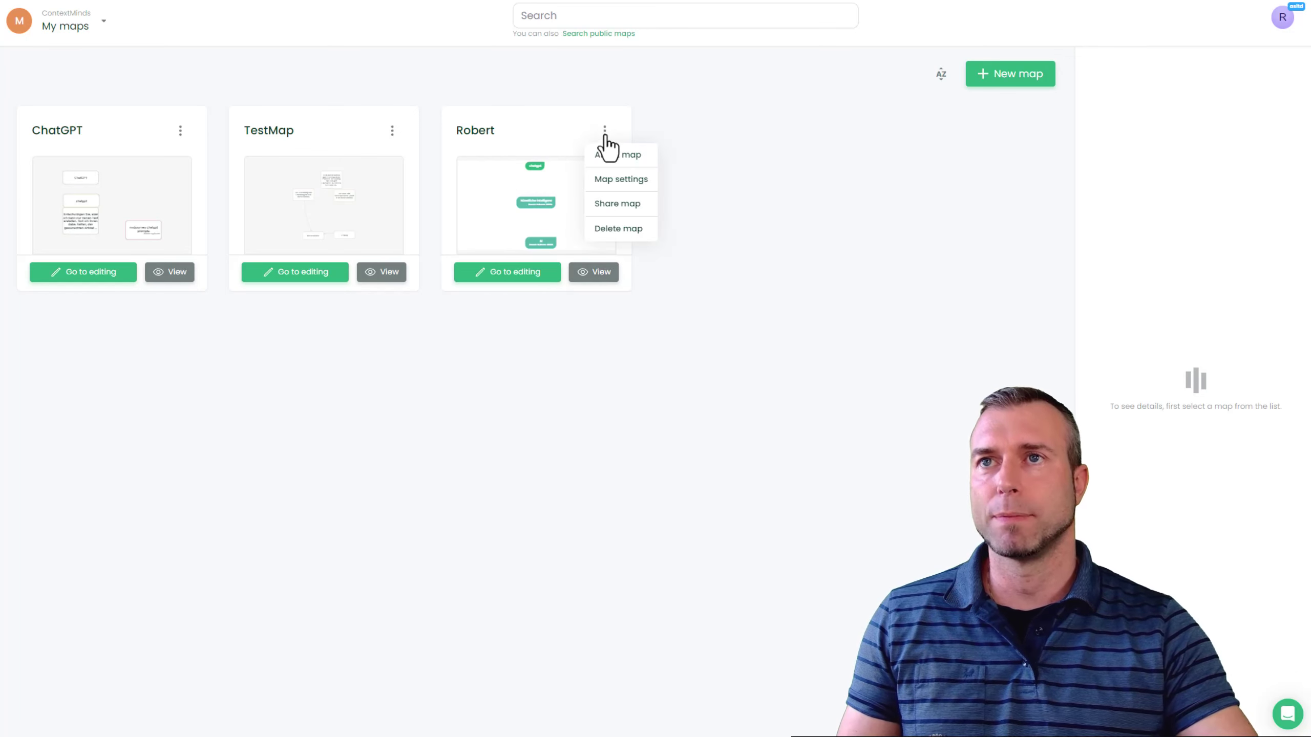
pyautogui.click(623, 203)
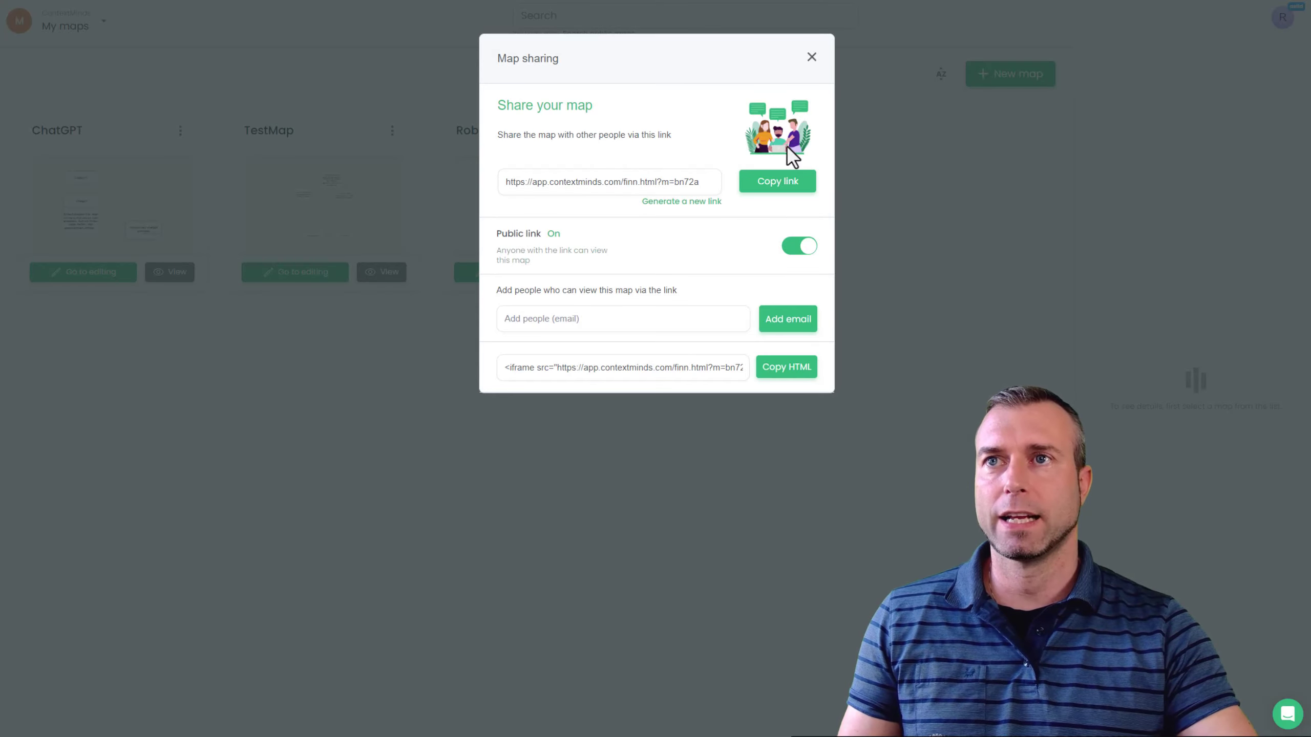
pyautogui.click(812, 59)
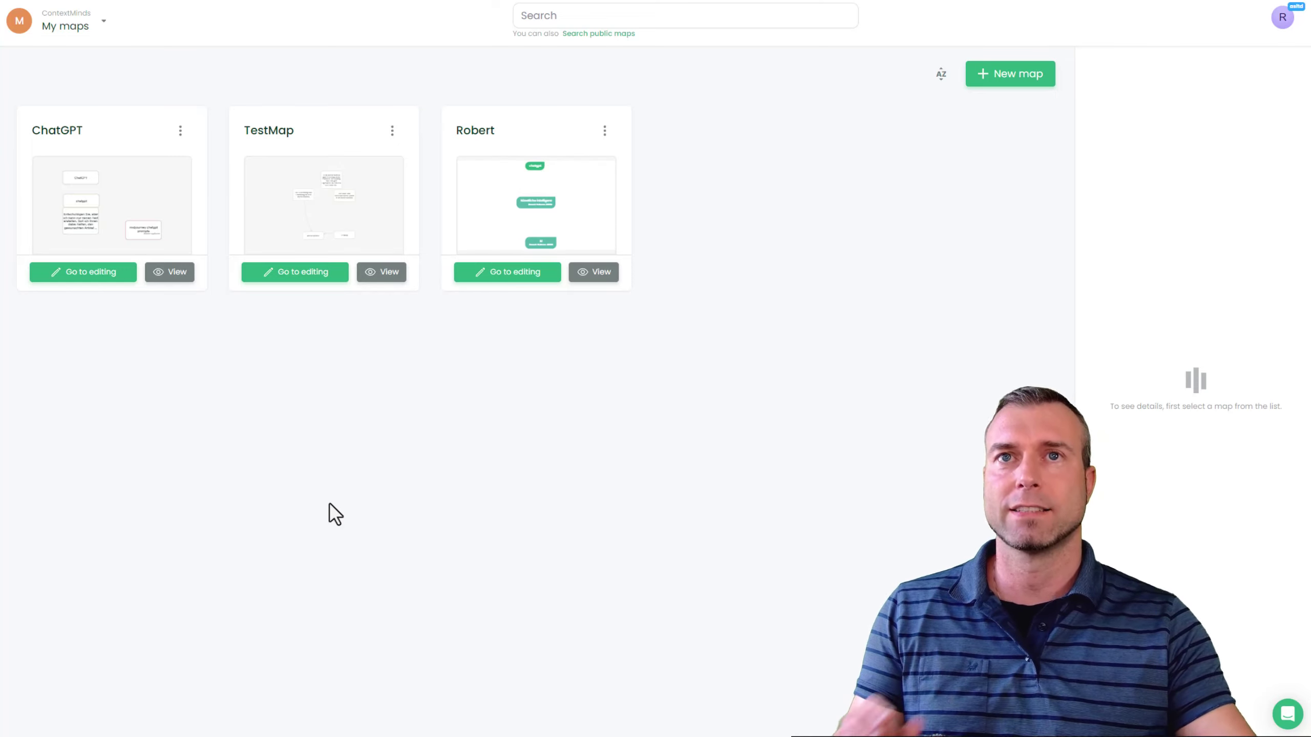
# Create a new private map with the topic "Selbstverteidigung".
pyautogui.click(1013, 77)
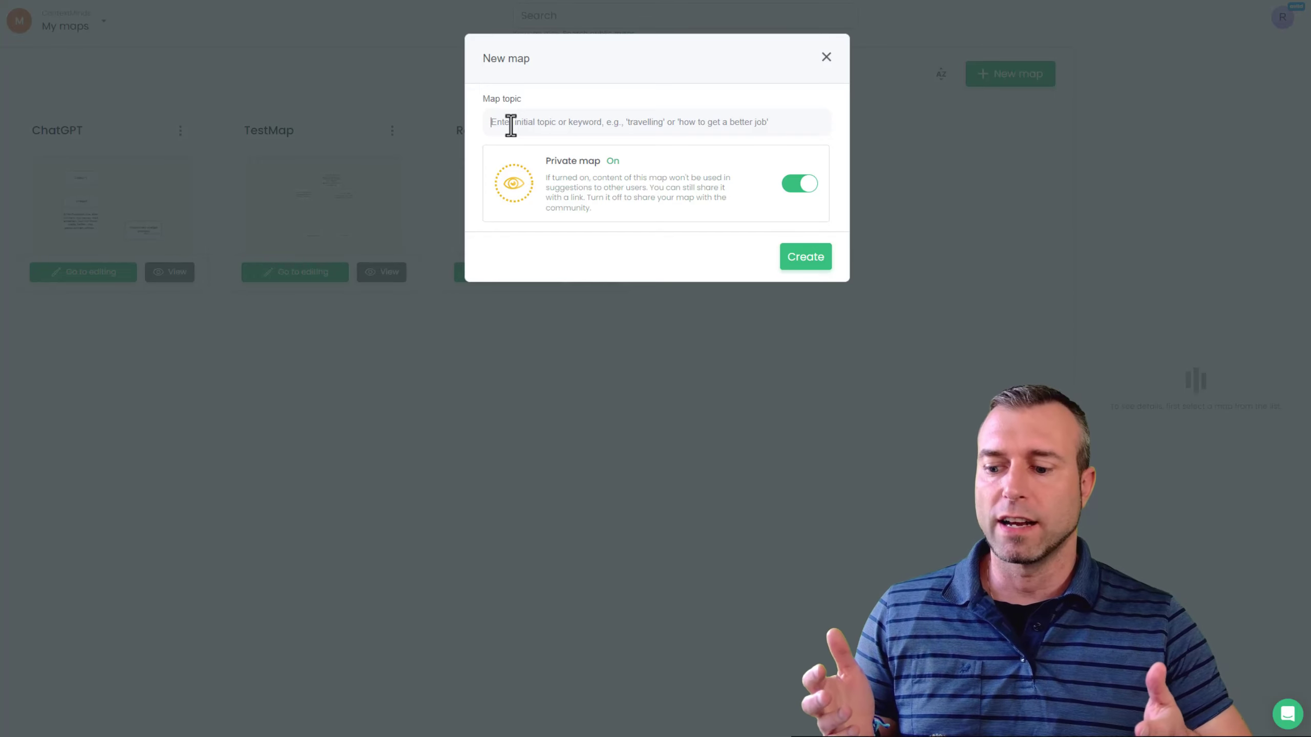
pyautogui.write('S')
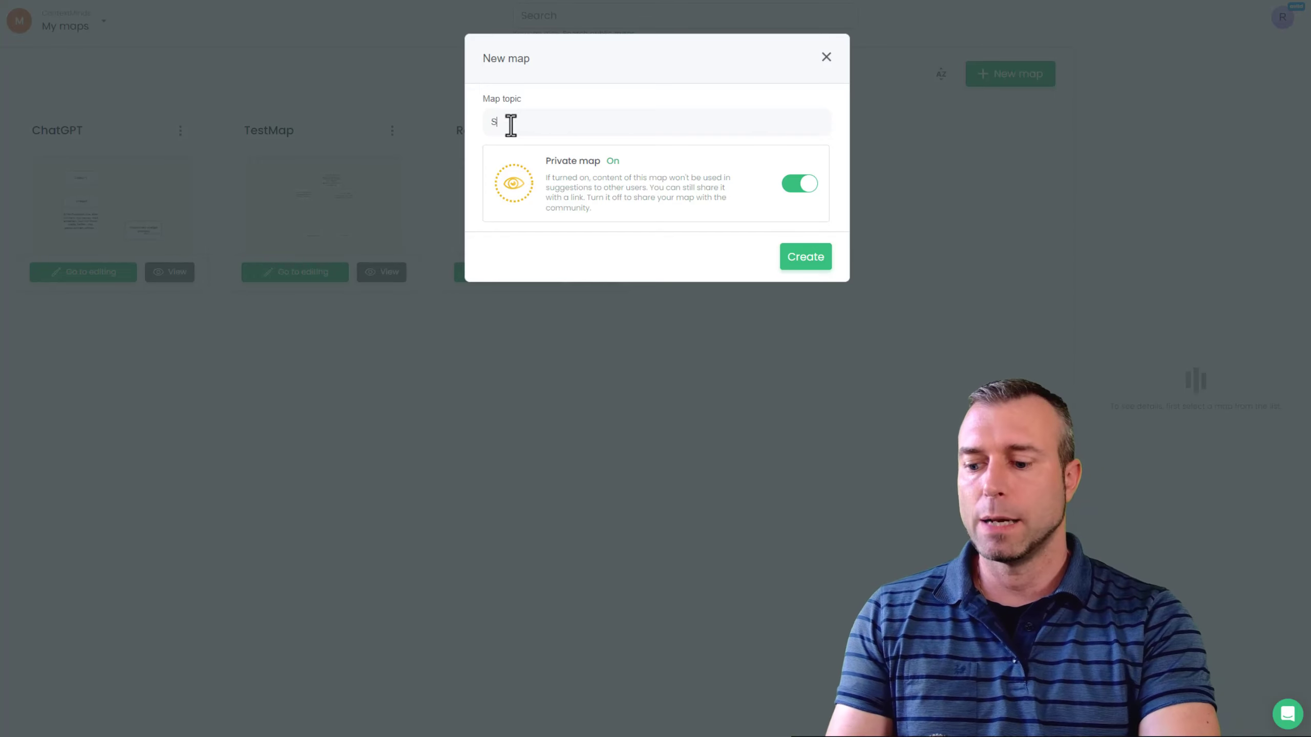
pyautogui.press('BackSpace')
pyautogui.press('BackSpace')
pyautogui.press('BackSpace')
pyautogui.press('BackSpace')
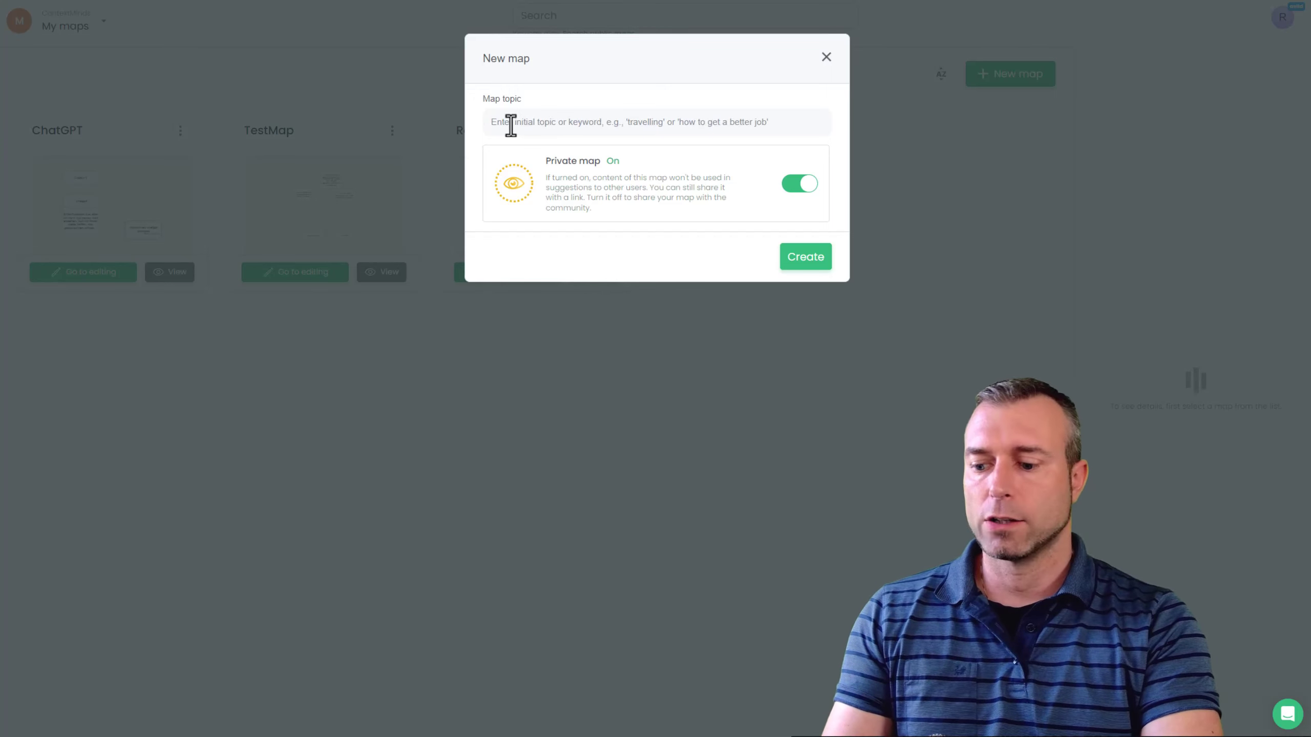
pyautogui.write('Selbstverteidigung')
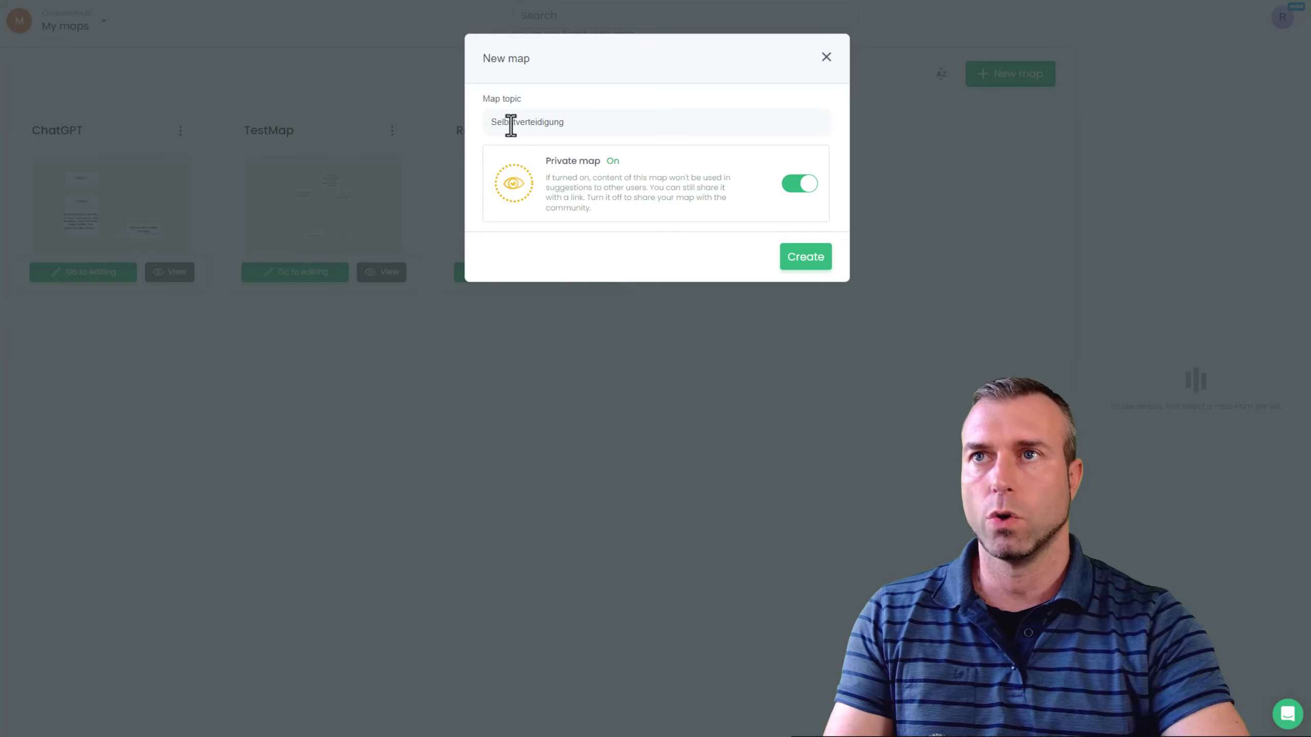
pyautogui.press('Return')
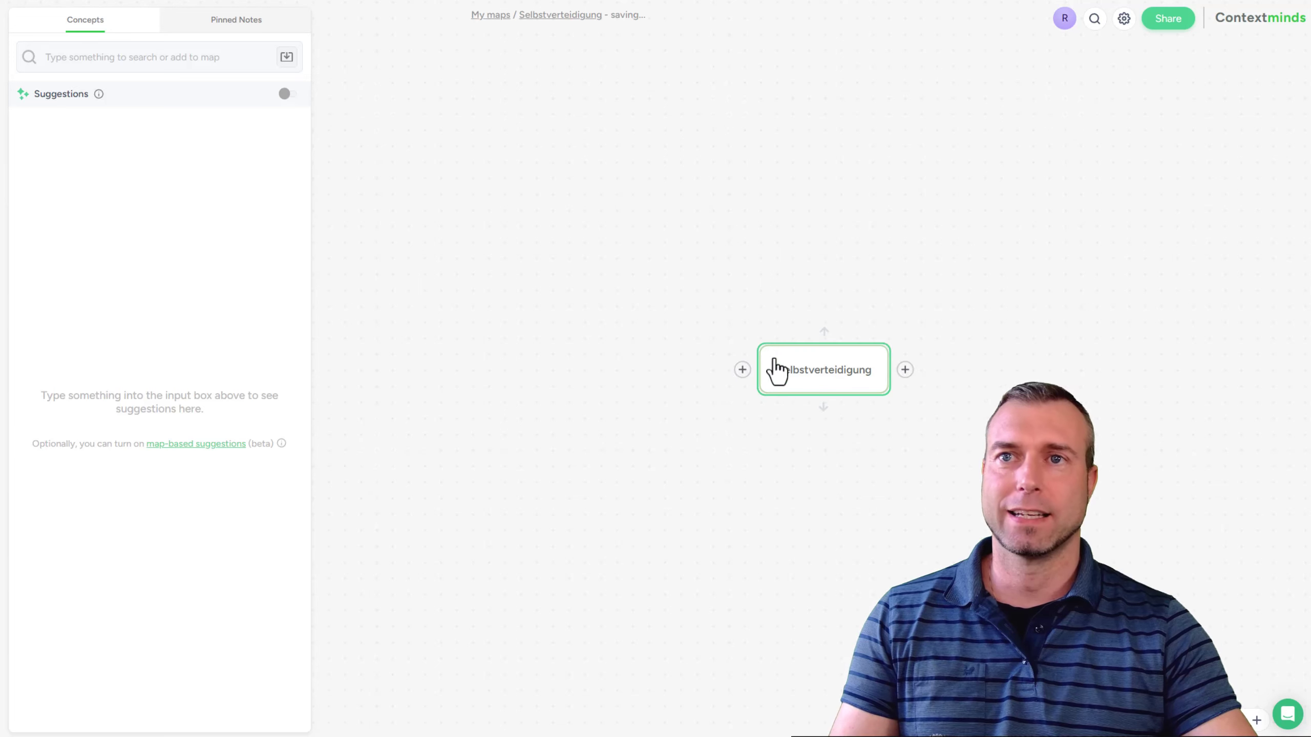
# Add a connected concept "sdfasfdsaf" left of Selbstverteidigung and attach an empty concept to it, placed above and to its left.
pyautogui.click(742, 370)
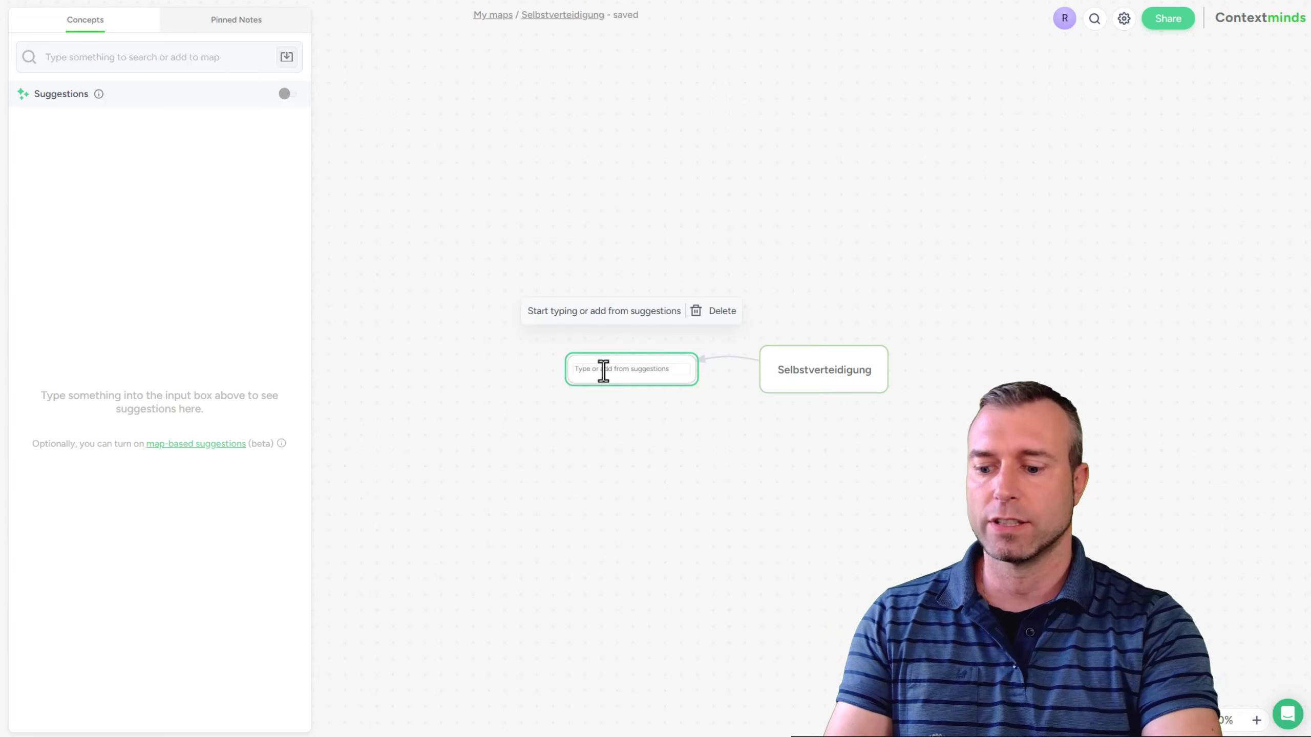
pyautogui.write('sdfasfdsaf')
pyautogui.press('Return')
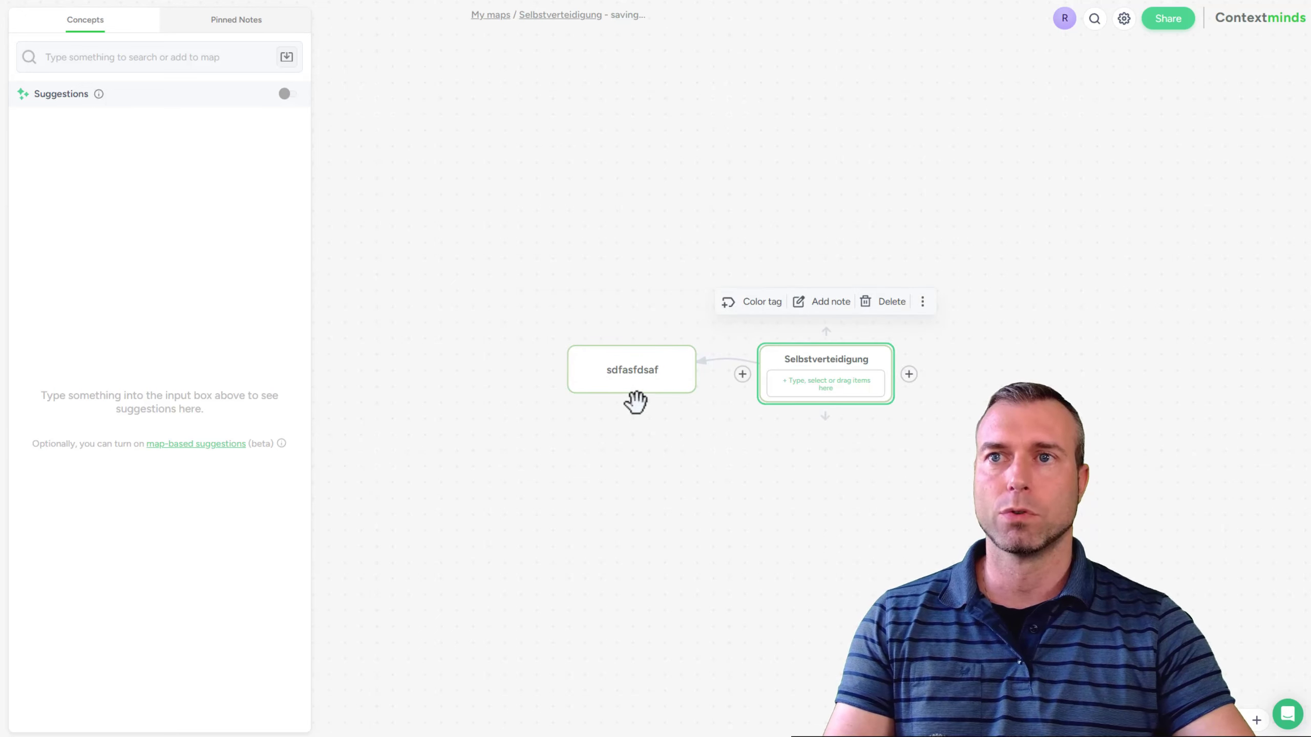
pyautogui.click(550, 370)
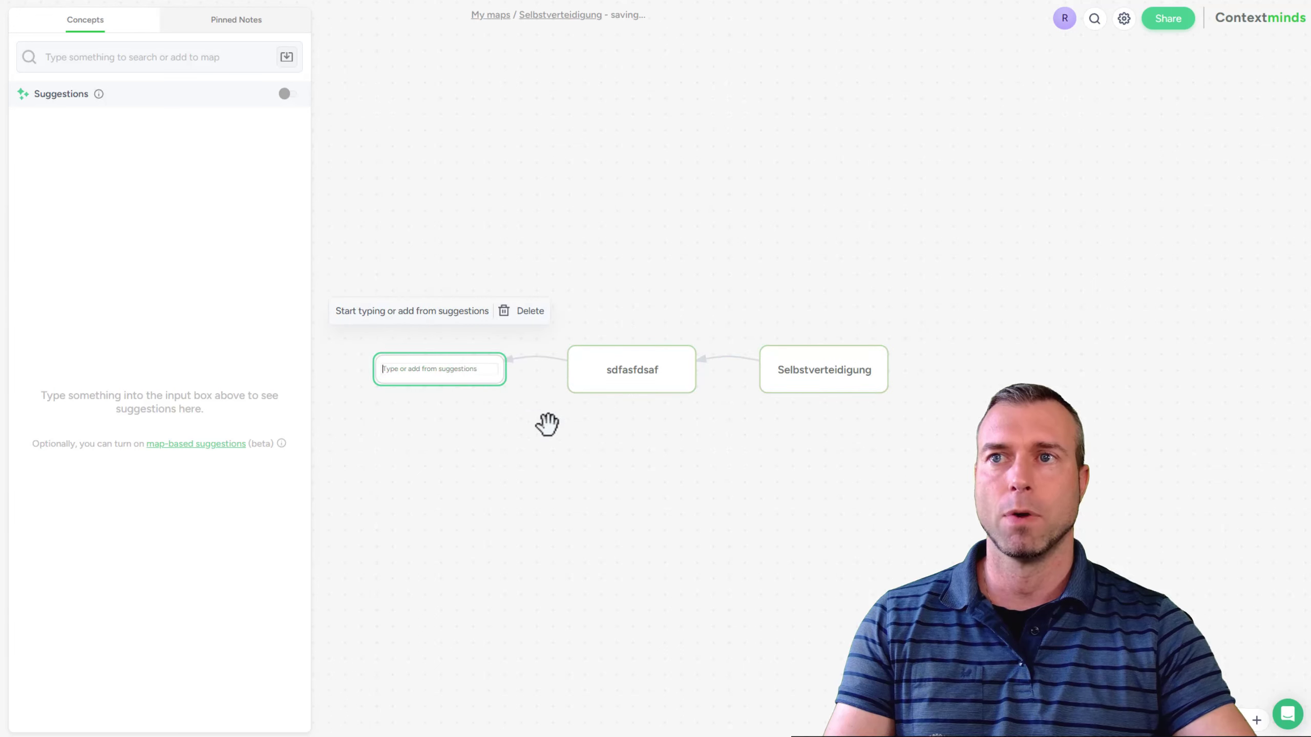
pyautogui.moveTo(421, 368); pyautogui.dragTo(527, 149)
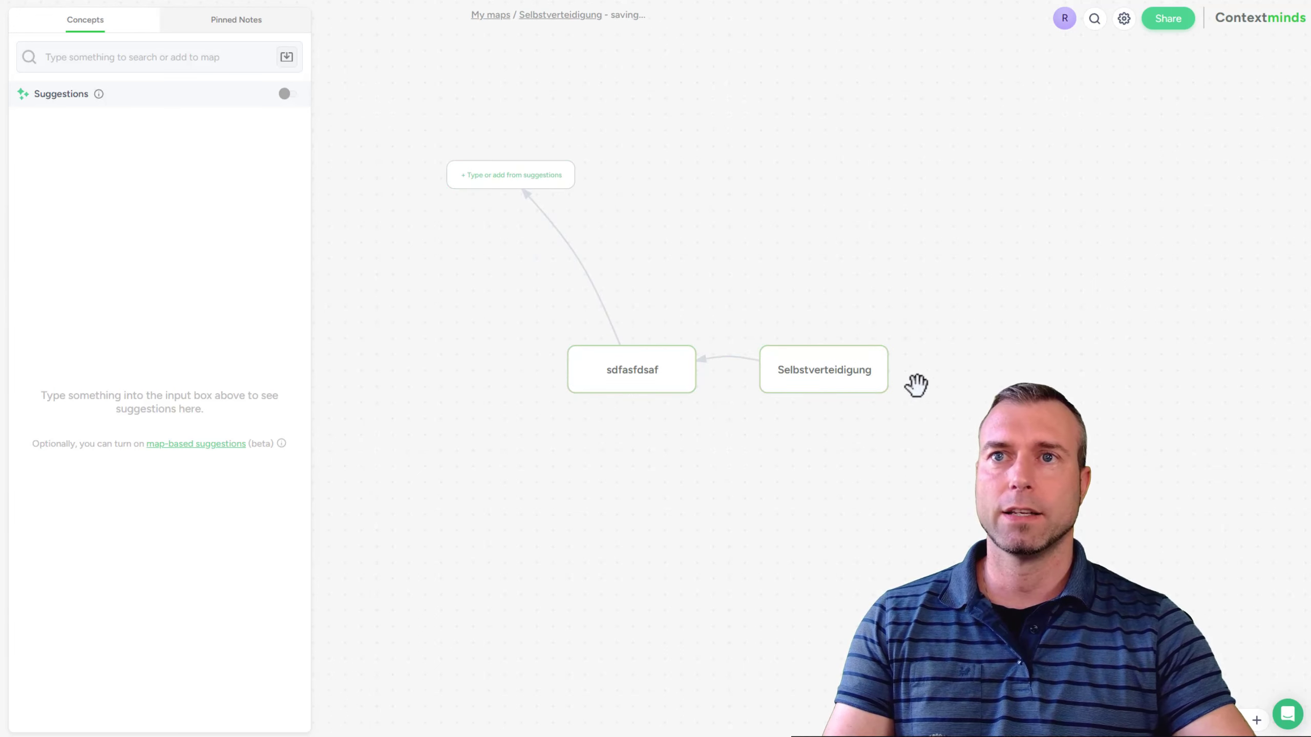
# Delete the empty concept and the "sdfasfdsaf" concept from the map.
pyautogui.click(514, 181)
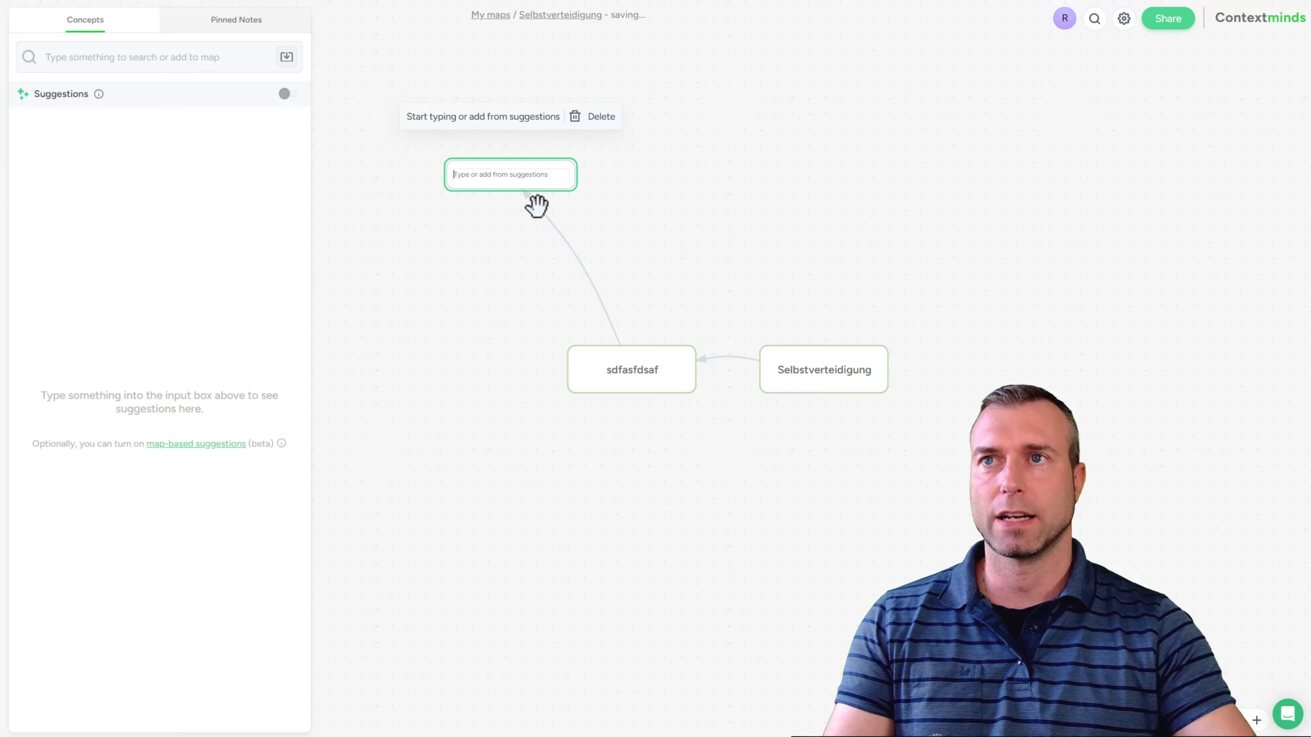
pyautogui.click(600, 118)
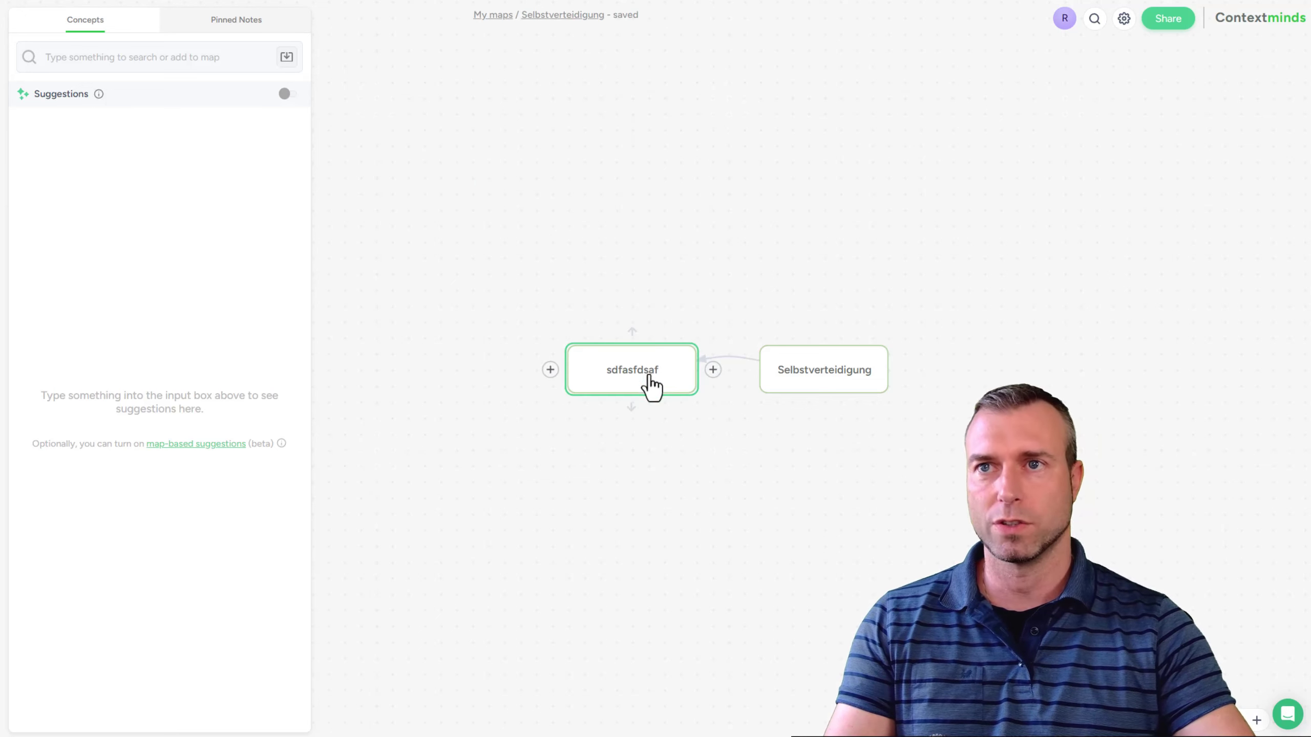
pyautogui.click(599, 373)
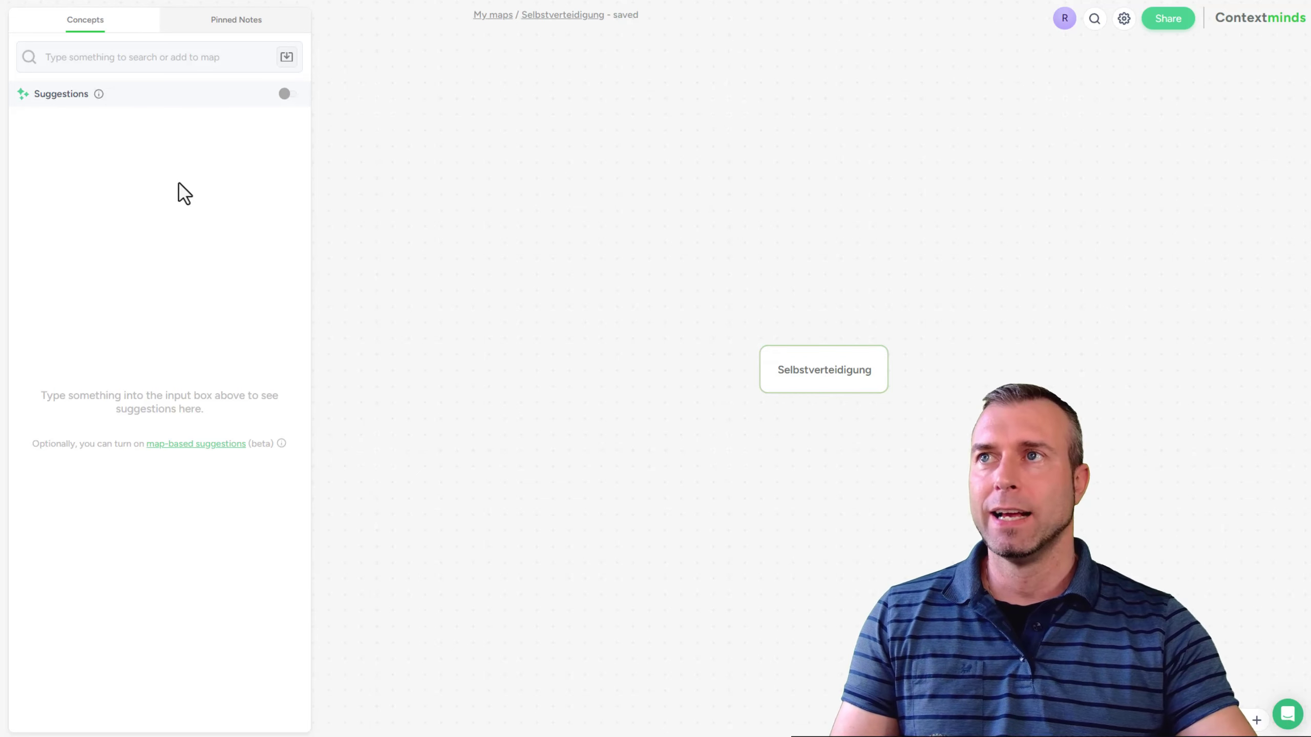
# Widen the suggestions panel and show AI topic suggestions for the Selbstverteidigung concept, switching suggestions off and on again.
pyautogui.moveTo(309, 269); pyautogui.dragTo(399, 272)
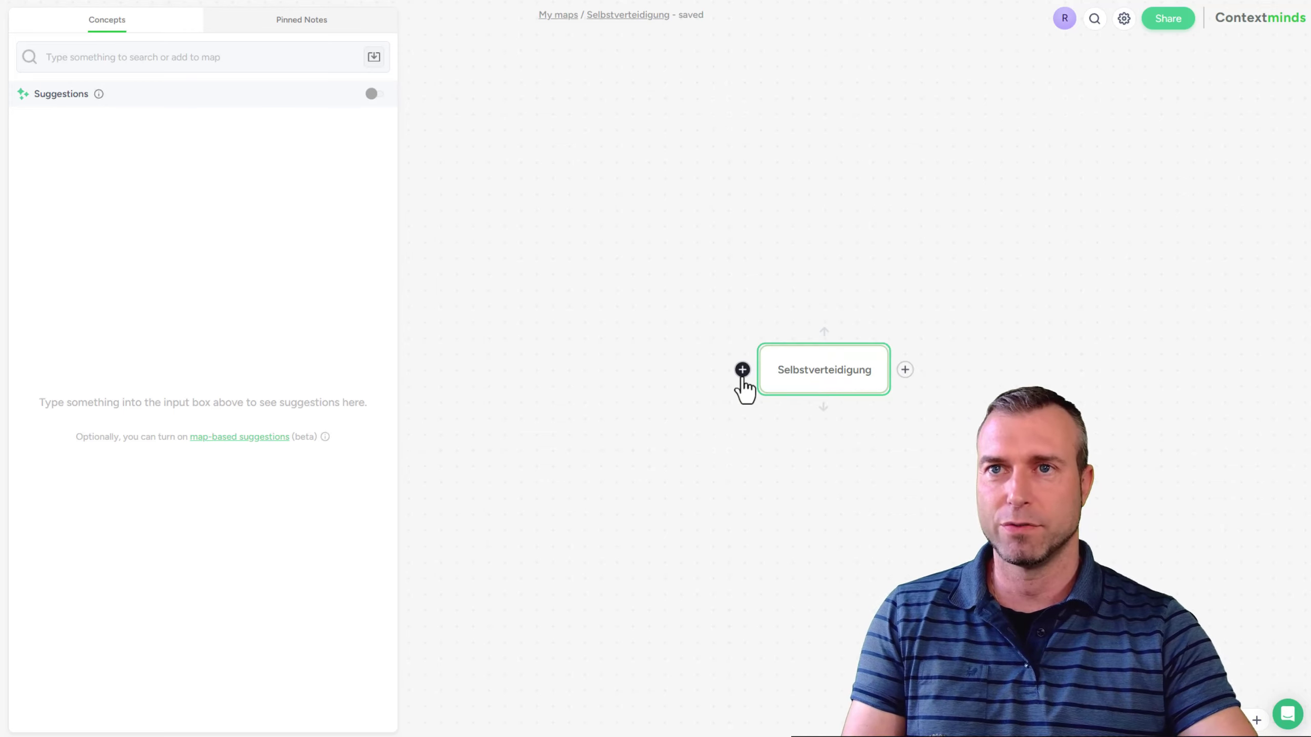
pyautogui.click(807, 382)
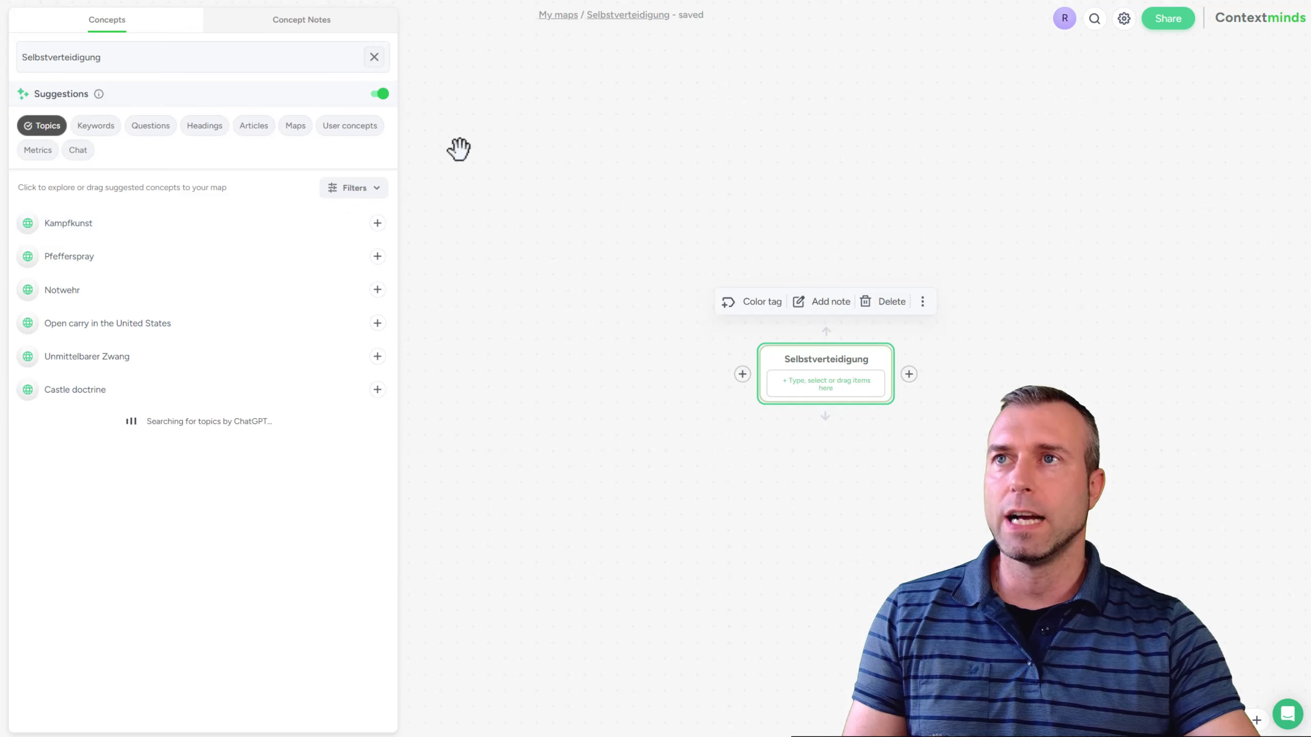
pyautogui.moveTo(398, 160); pyautogui.dragTo(458, 173)
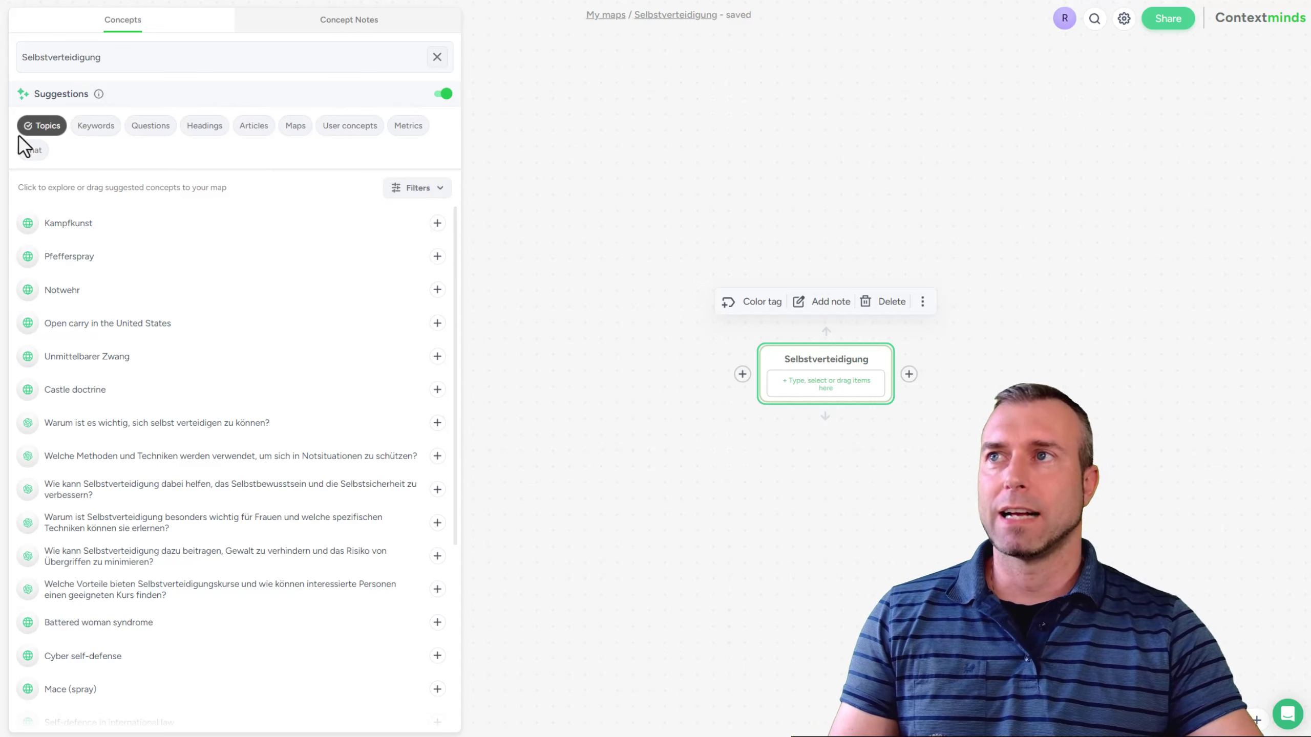
pyautogui.click(443, 94)
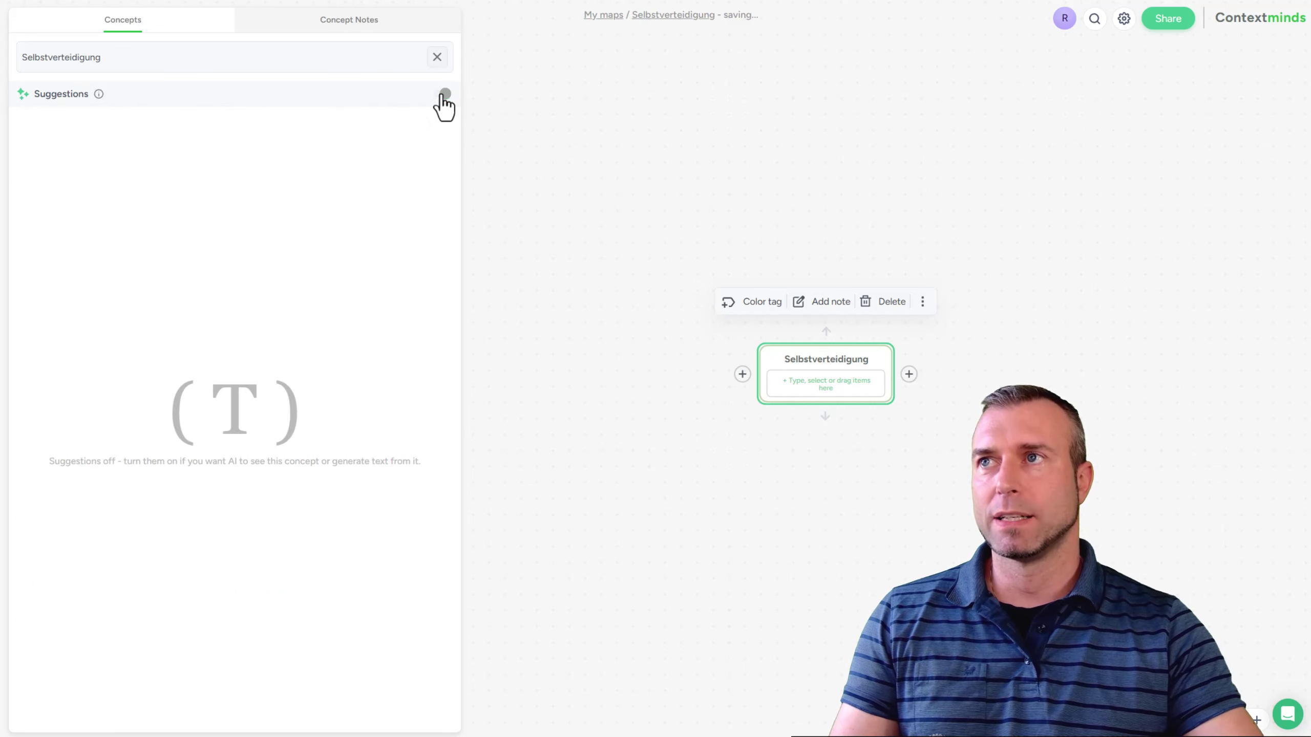
pyautogui.click(444, 94)
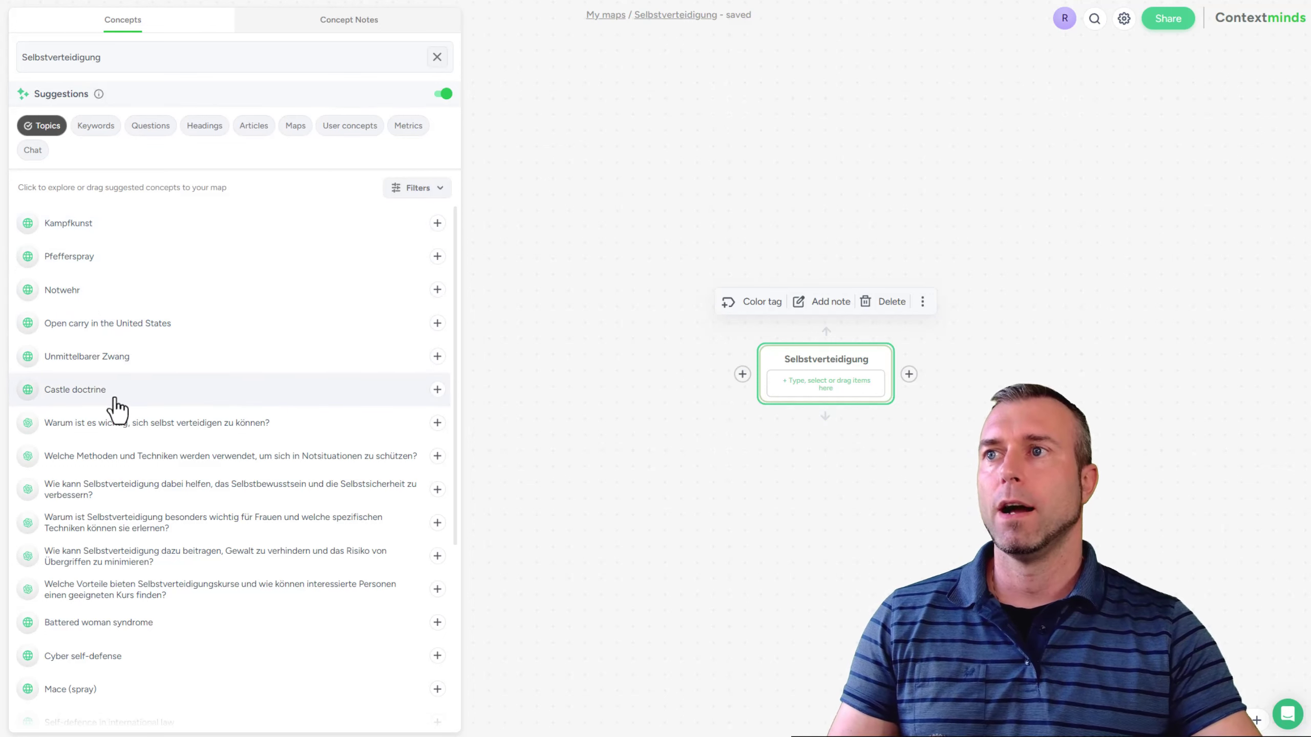
# Review the suggested topics and the suggested keywords with their search volumes for Selbstverteidigung.
pyautogui.scroll(-5, 111, 405)
pyautogui.scroll(5, 95, 304)
pyautogui.click(94, 128)
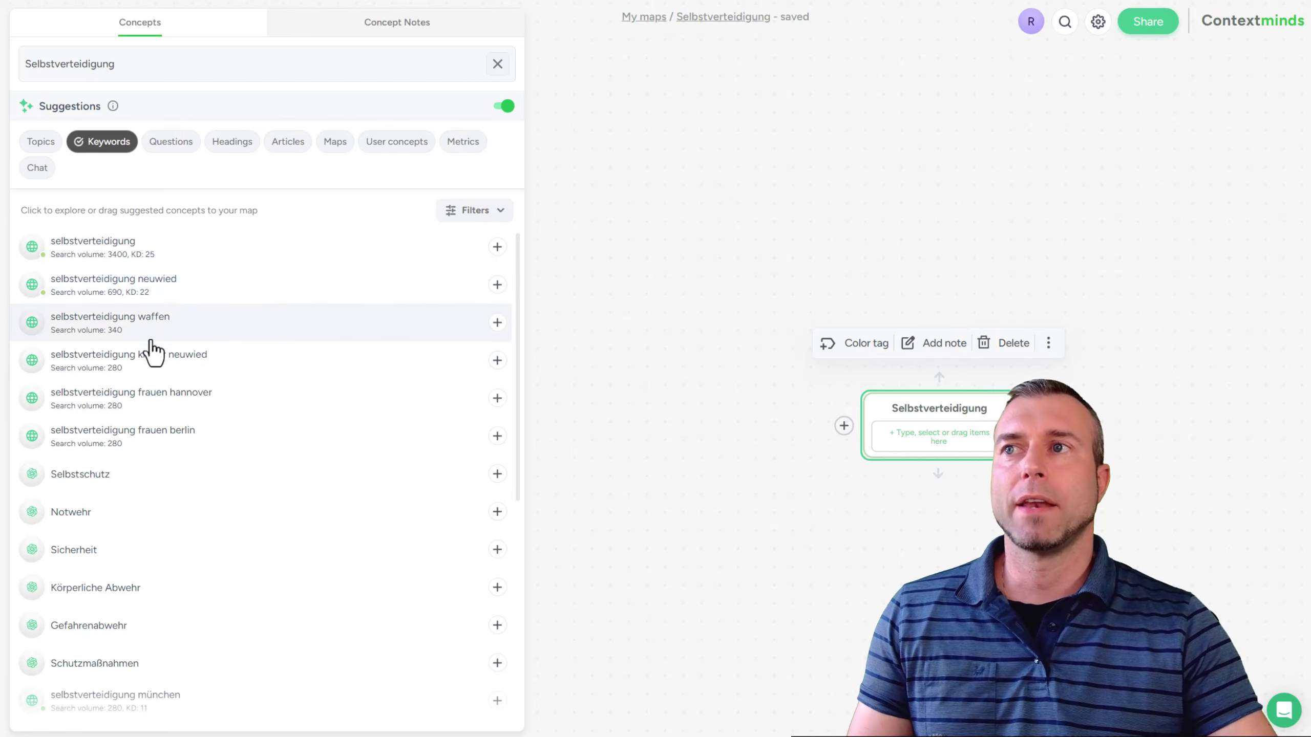
pyautogui.scroll(-2, 144, 366)
pyautogui.scroll(2, 132, 362)
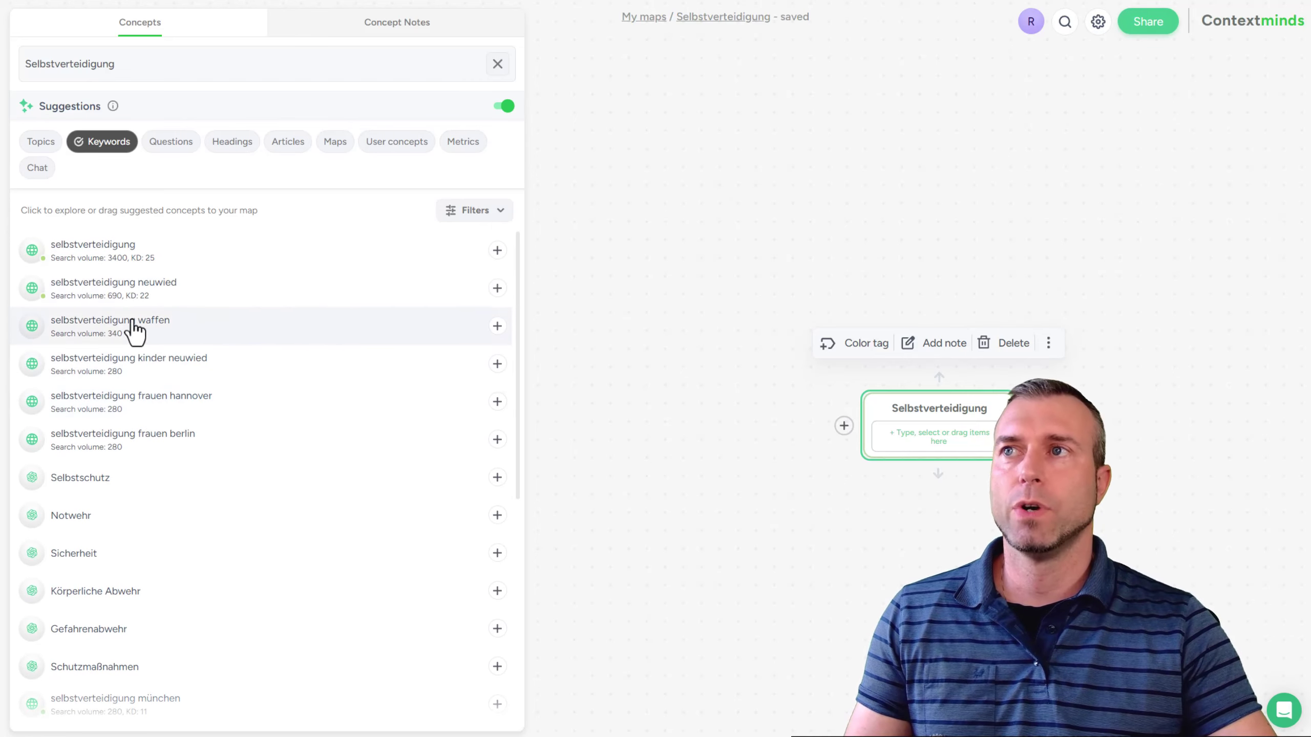
# Show question suggestions for Selbstverteidigung and filter them to include both Trending Questions and ChatGPT Questions.
pyautogui.click(175, 150)
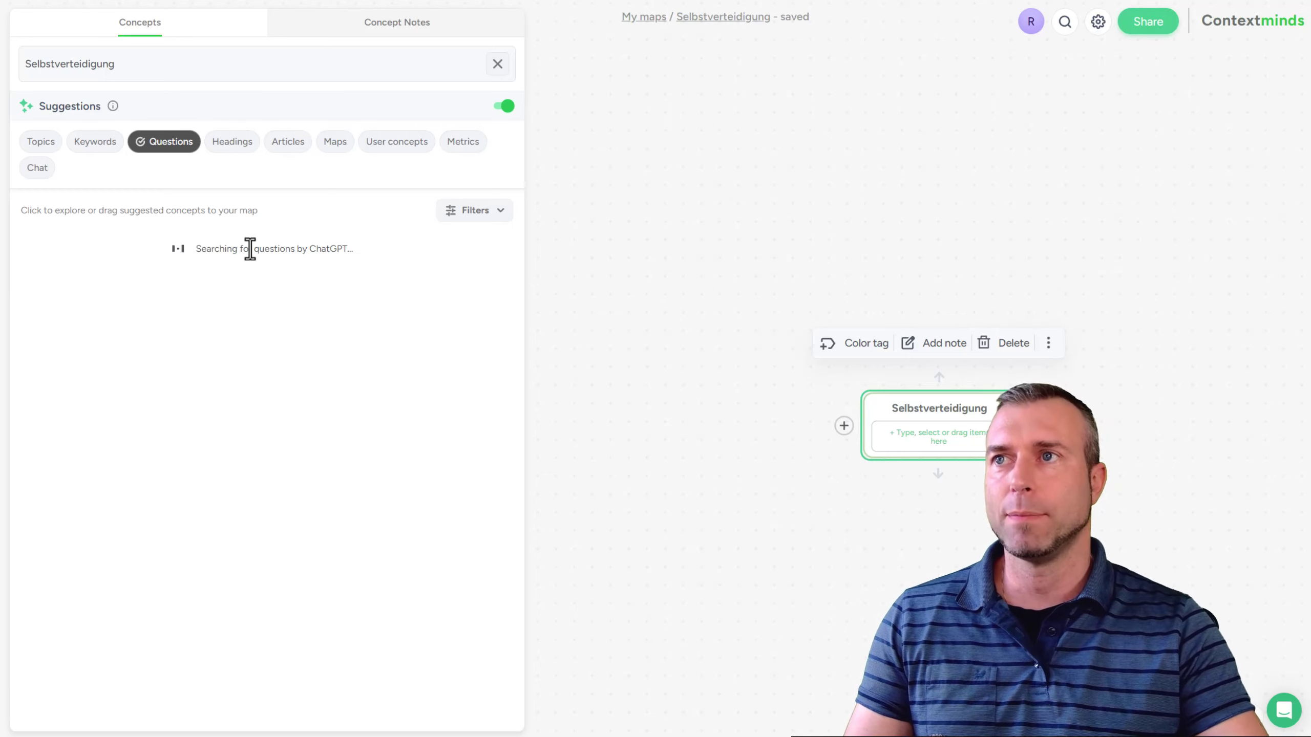
pyautogui.click(475, 211)
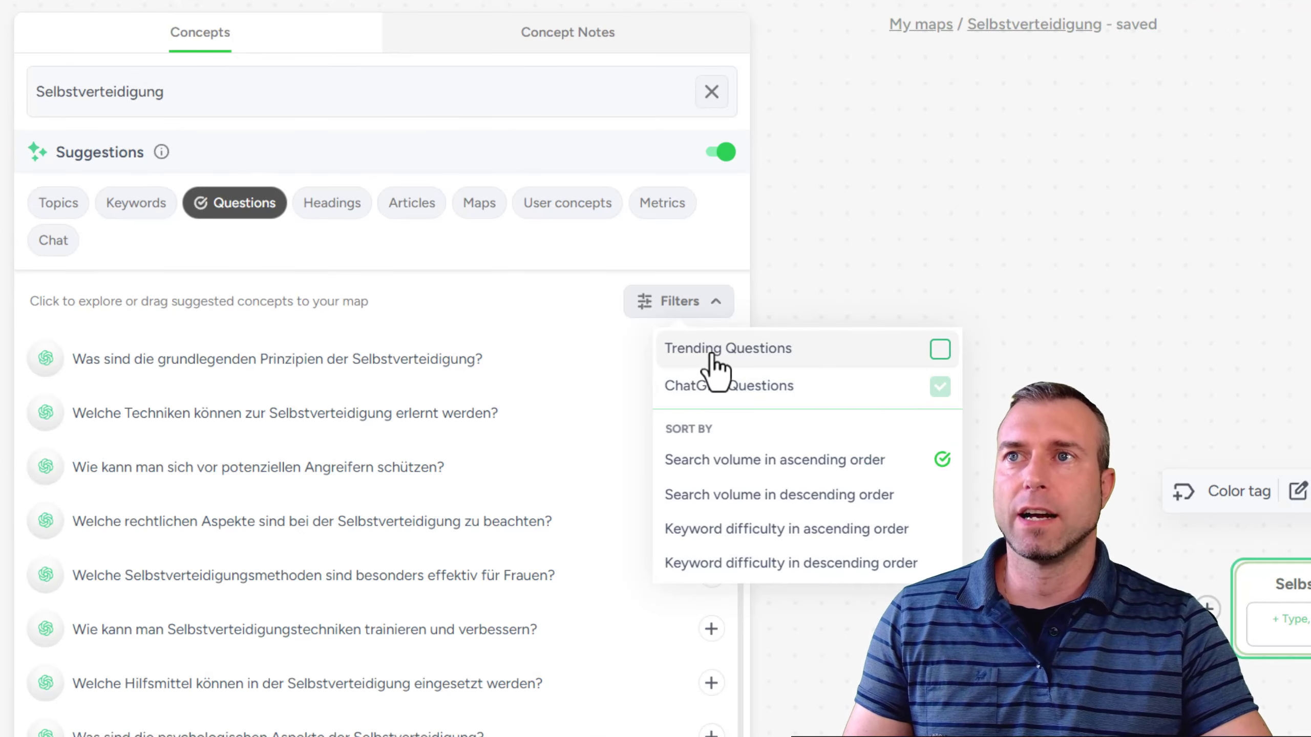
pyautogui.click(714, 357)
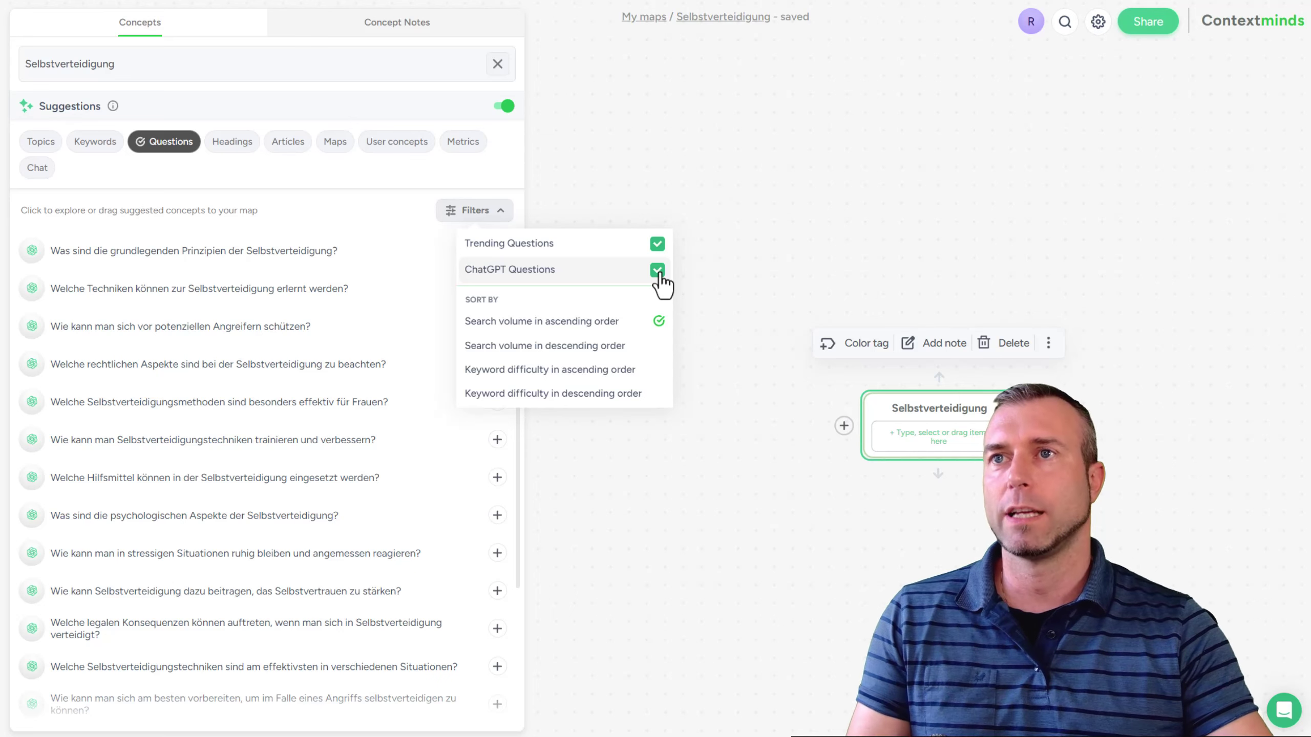
pyautogui.click(658, 271)
pyautogui.click(657, 271)
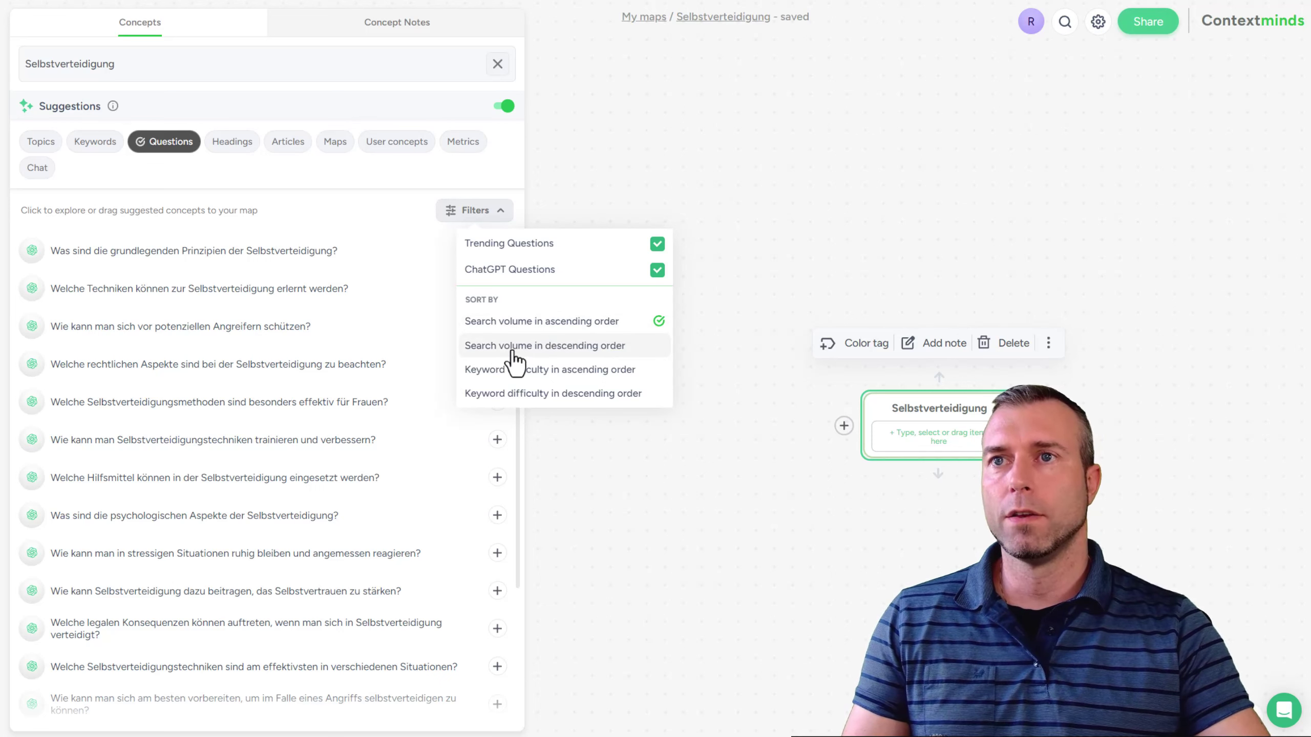
pyautogui.click(774, 232)
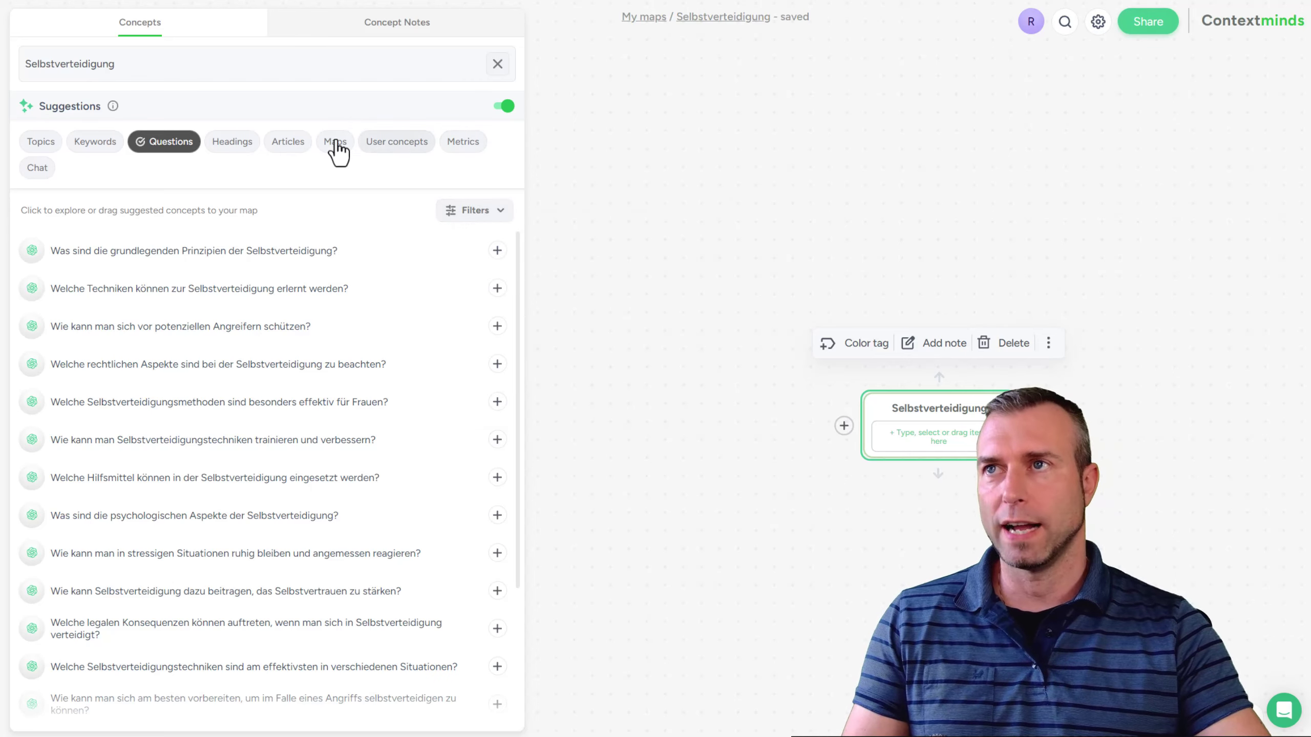
# Review the article suggestions for Selbstverteidigung and open the details and related articles of the "Selbstverteidigung (mit Bildern) – wikiHow" entry.
pyautogui.click(288, 142)
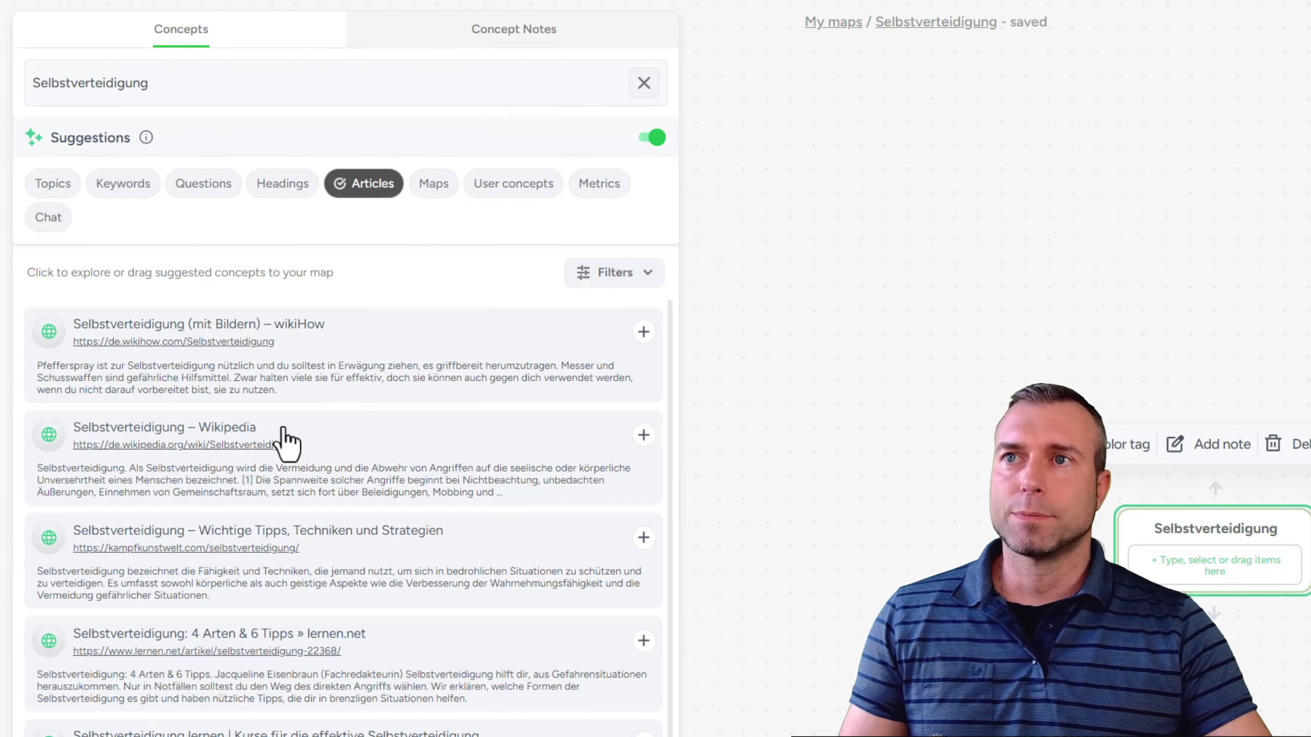
pyautogui.scroll(-4, 287, 443)
pyautogui.scroll(4, 284, 439)
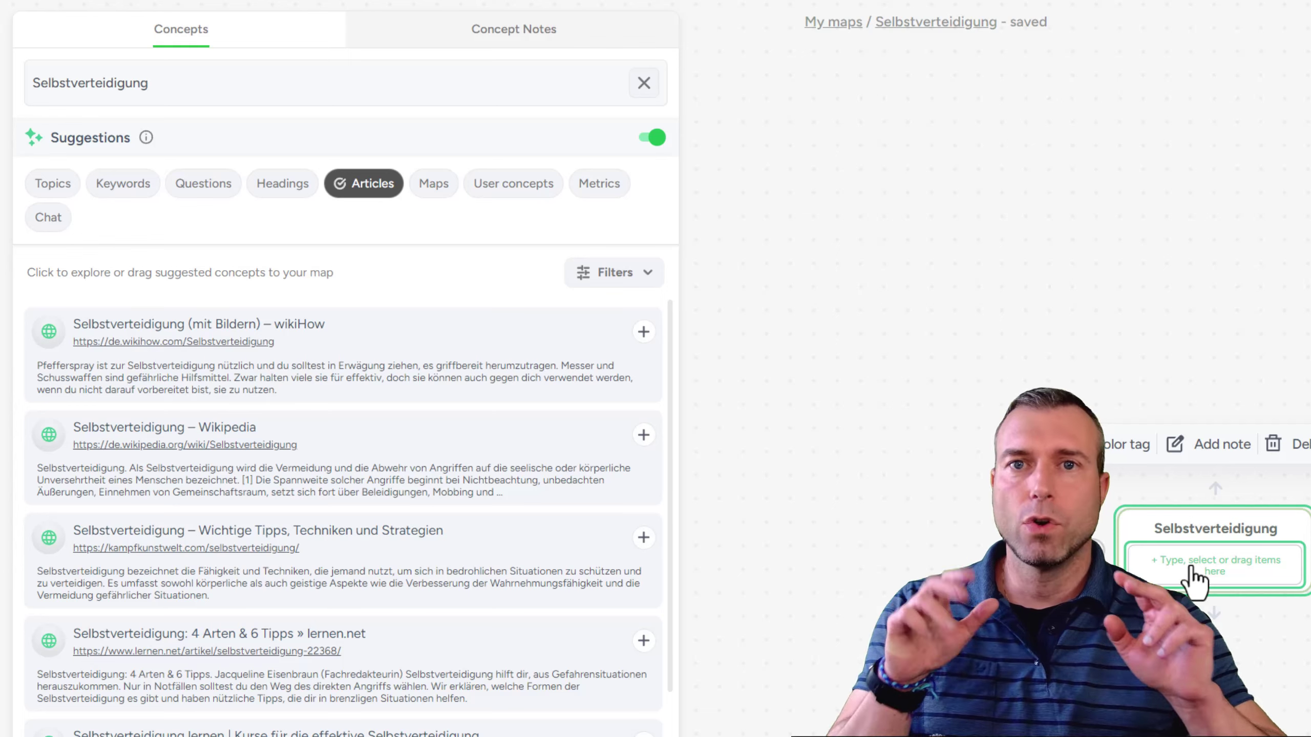
pyautogui.scroll(-2, 393, 573)
pyautogui.scroll(2, 392, 516)
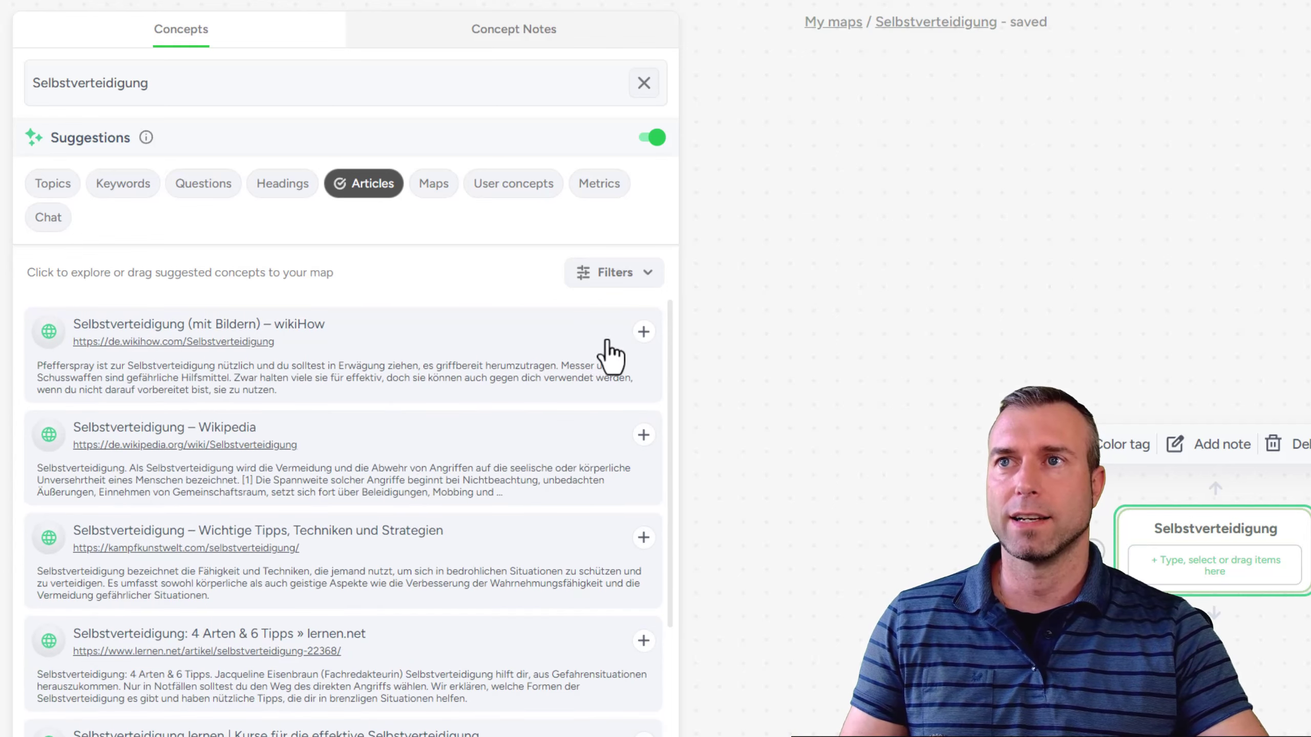
pyautogui.click(610, 356)
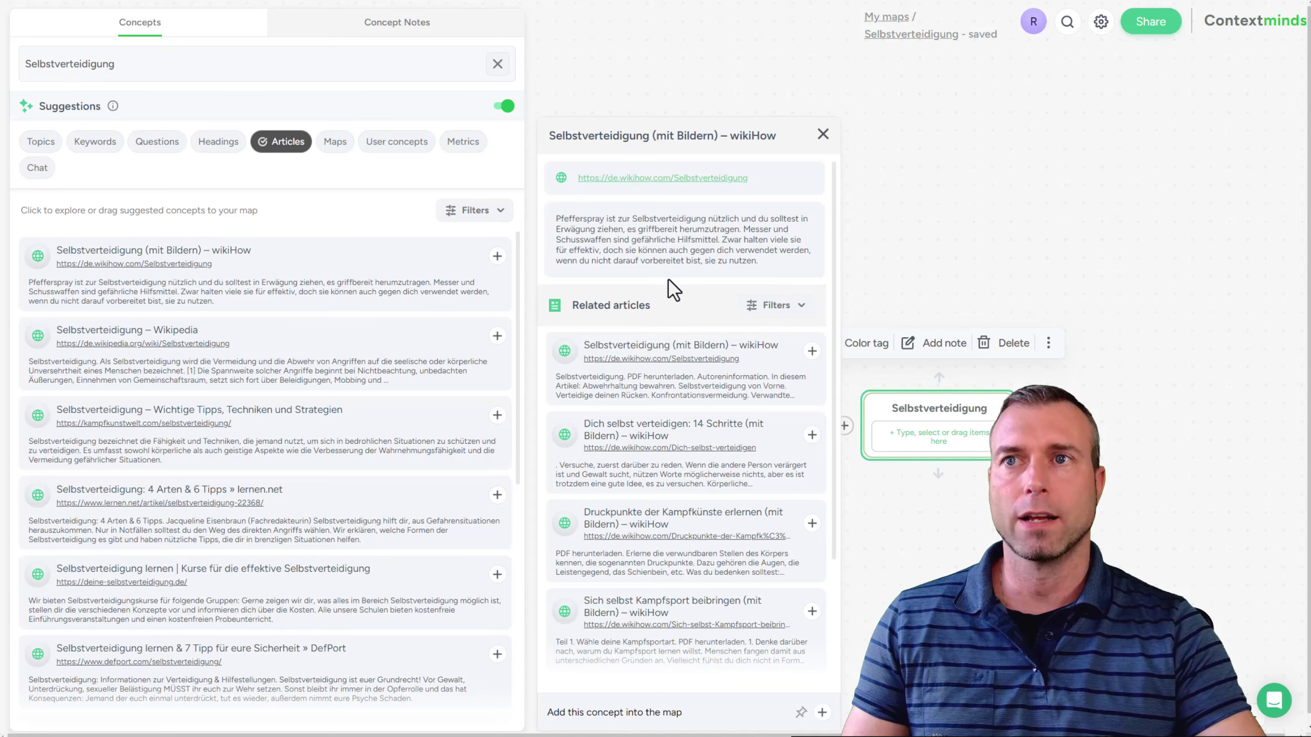
pyautogui.scroll(-5, 664, 330)
pyautogui.scroll(5, 656, 372)
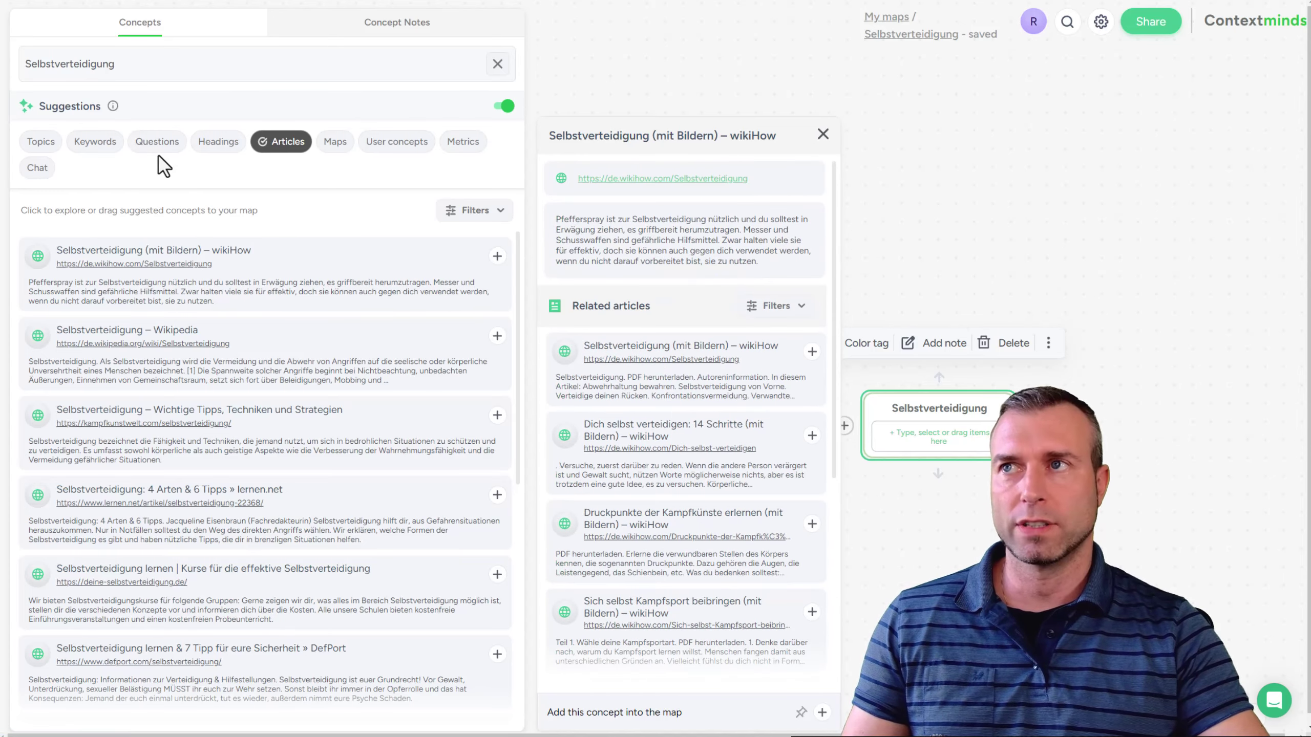
# Show the keyword suggestions and examine the search metrics and related articles of the keyword "selbstverteidigung".
pyautogui.click(94, 143)
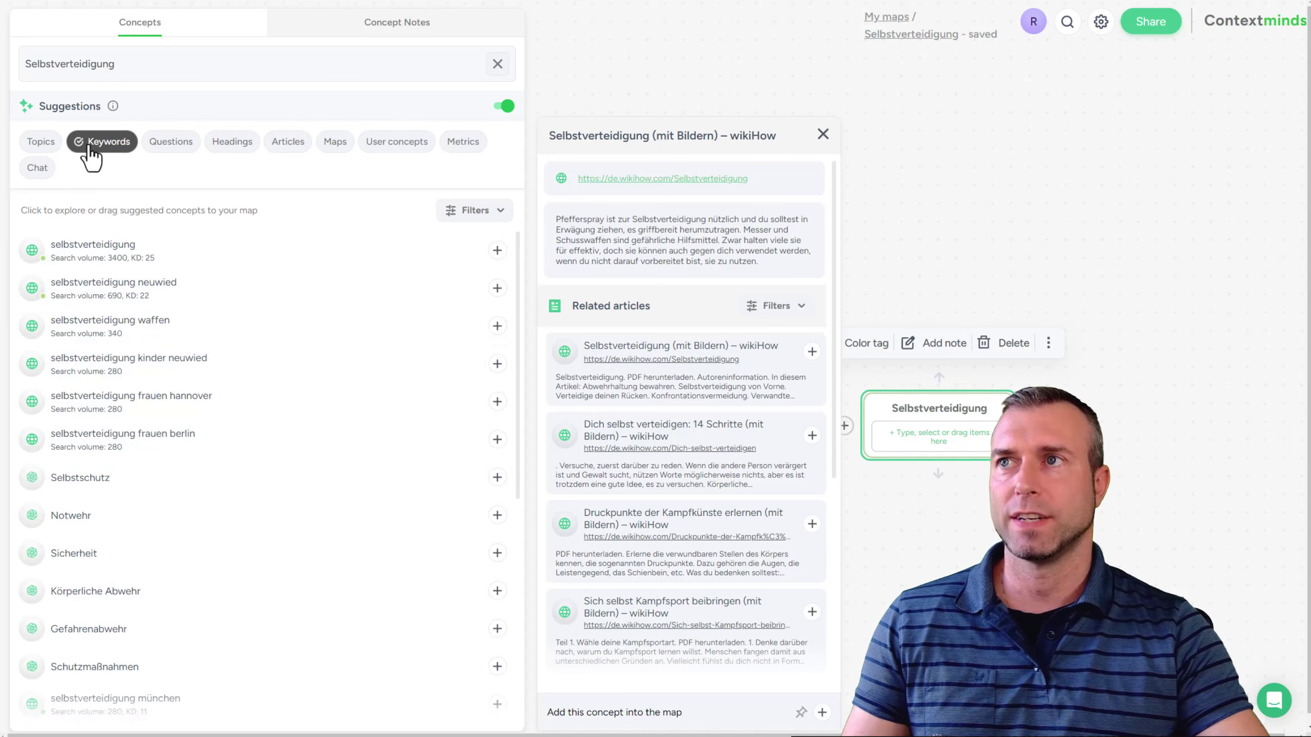
pyautogui.click(91, 266)
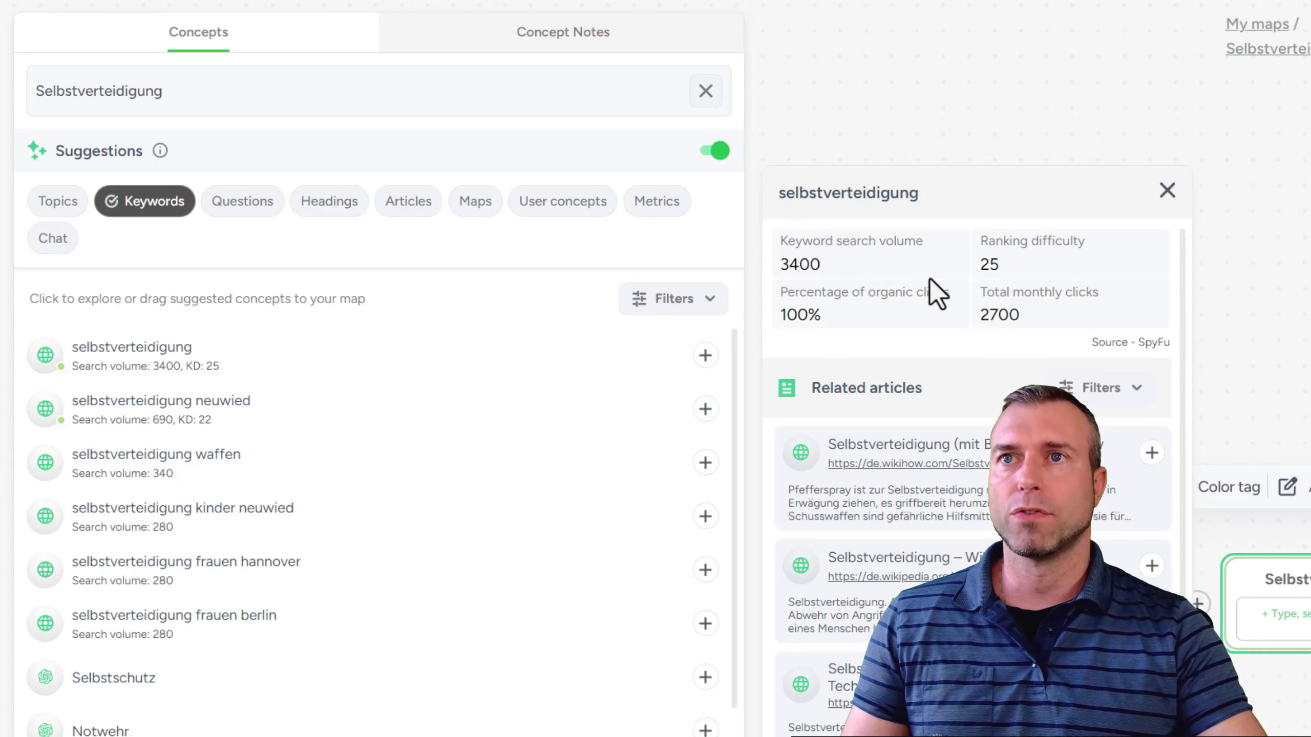
pyautogui.scroll(-4, 891, 341)
pyautogui.scroll(4, 898, 413)
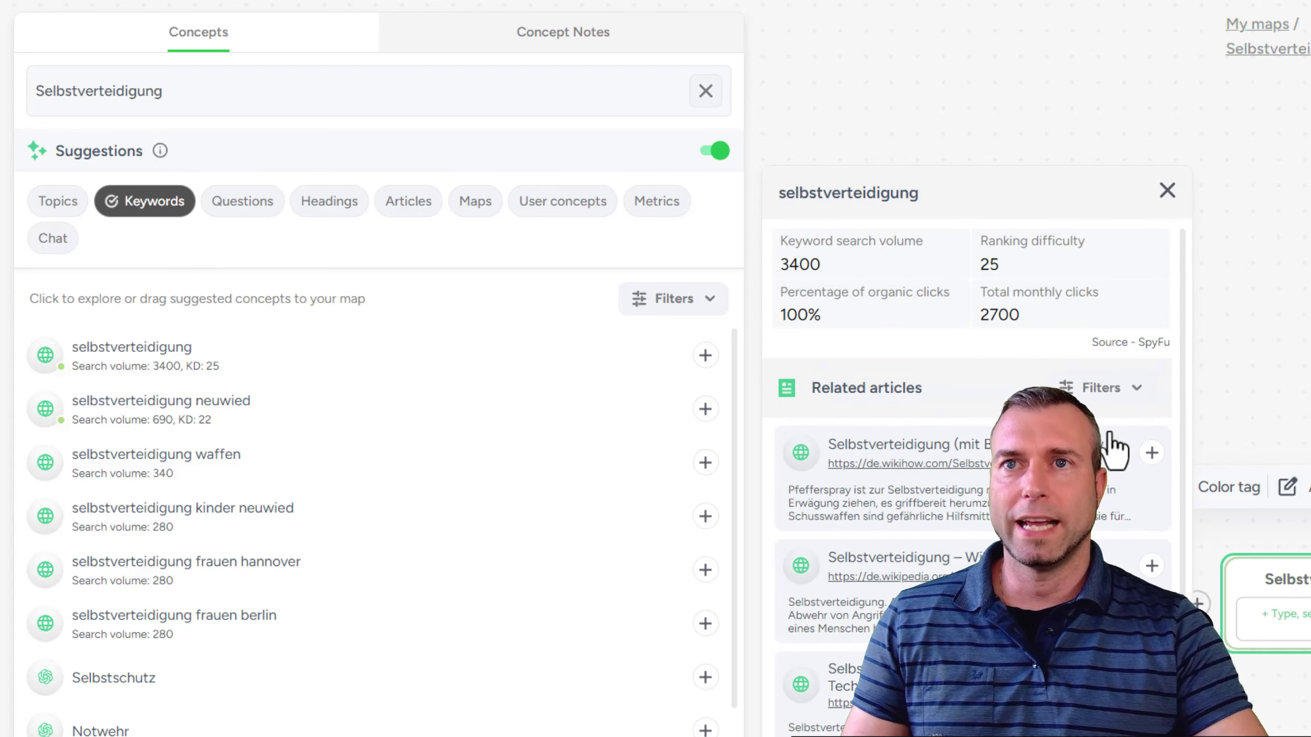
# Filter the related articles of the keyword "selbstverteidigung" to show Scientific articles instead of Web articles (SERP).
pyautogui.click(1099, 395)
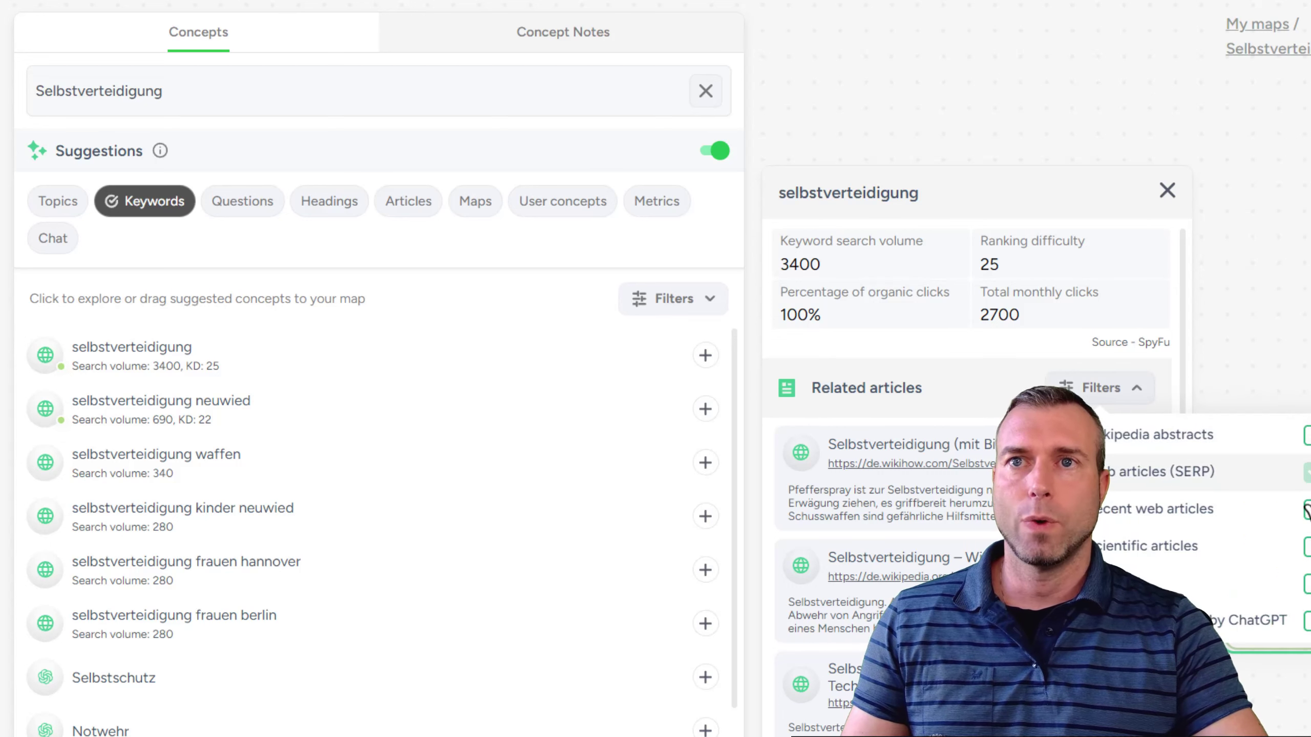
pyautogui.click(1306, 468)
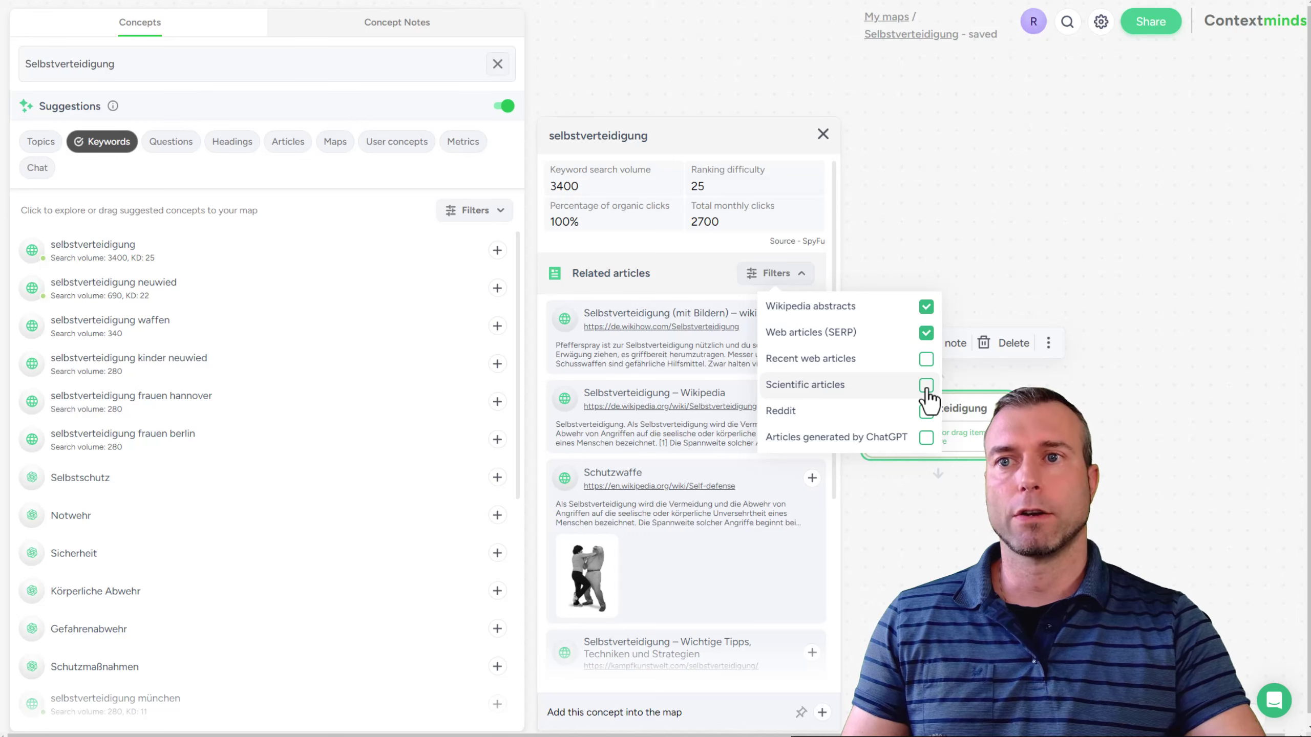
pyautogui.click(926, 389)
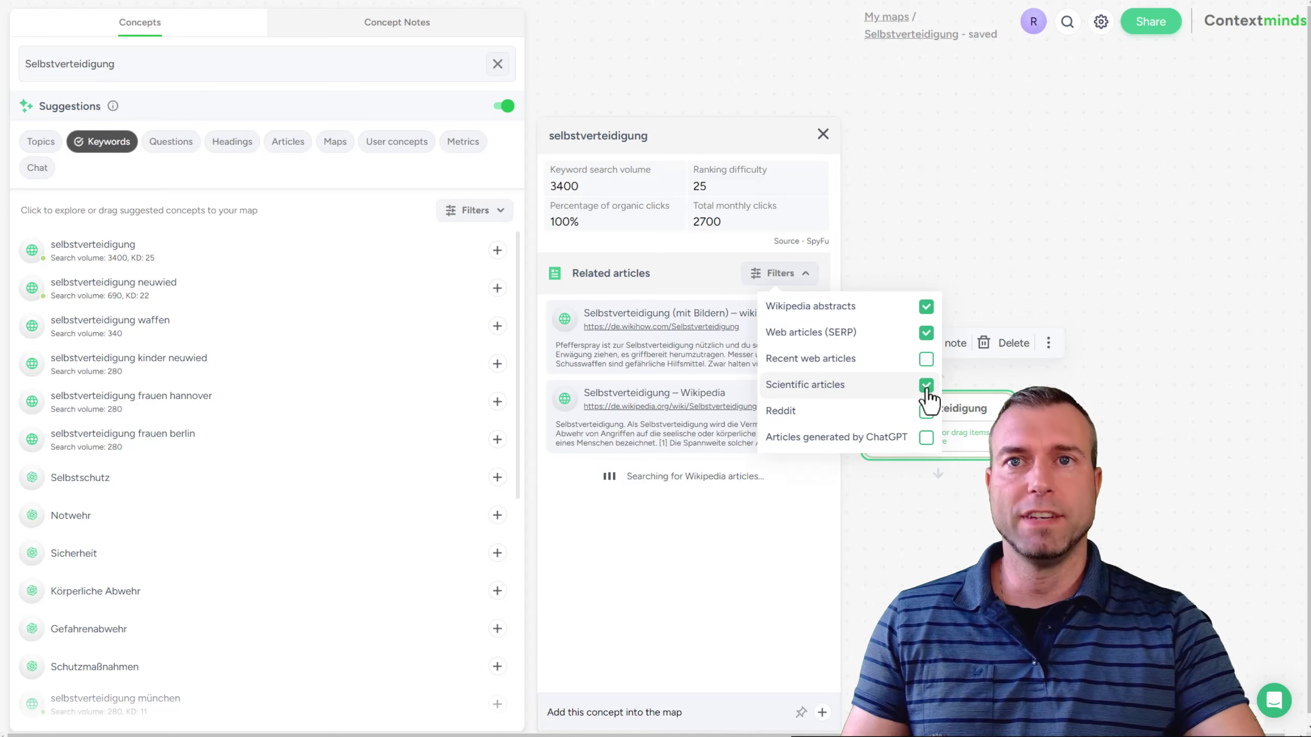
pyautogui.click(926, 333)
pyautogui.click(797, 242)
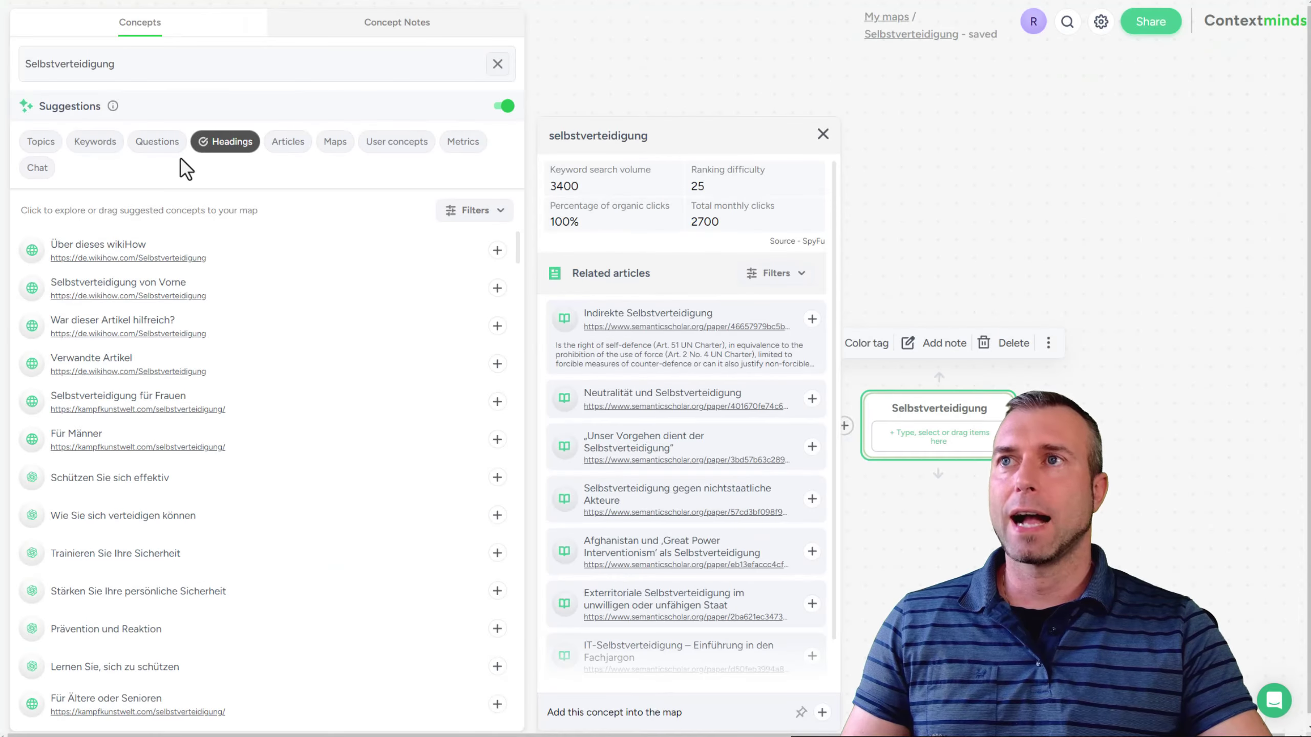
# Review the heading suggestions for Selbstverteidigung and filter out the ChatGPT Headings.
pyautogui.scroll(-6, 140, 361)
pyautogui.scroll(6, 175, 361)
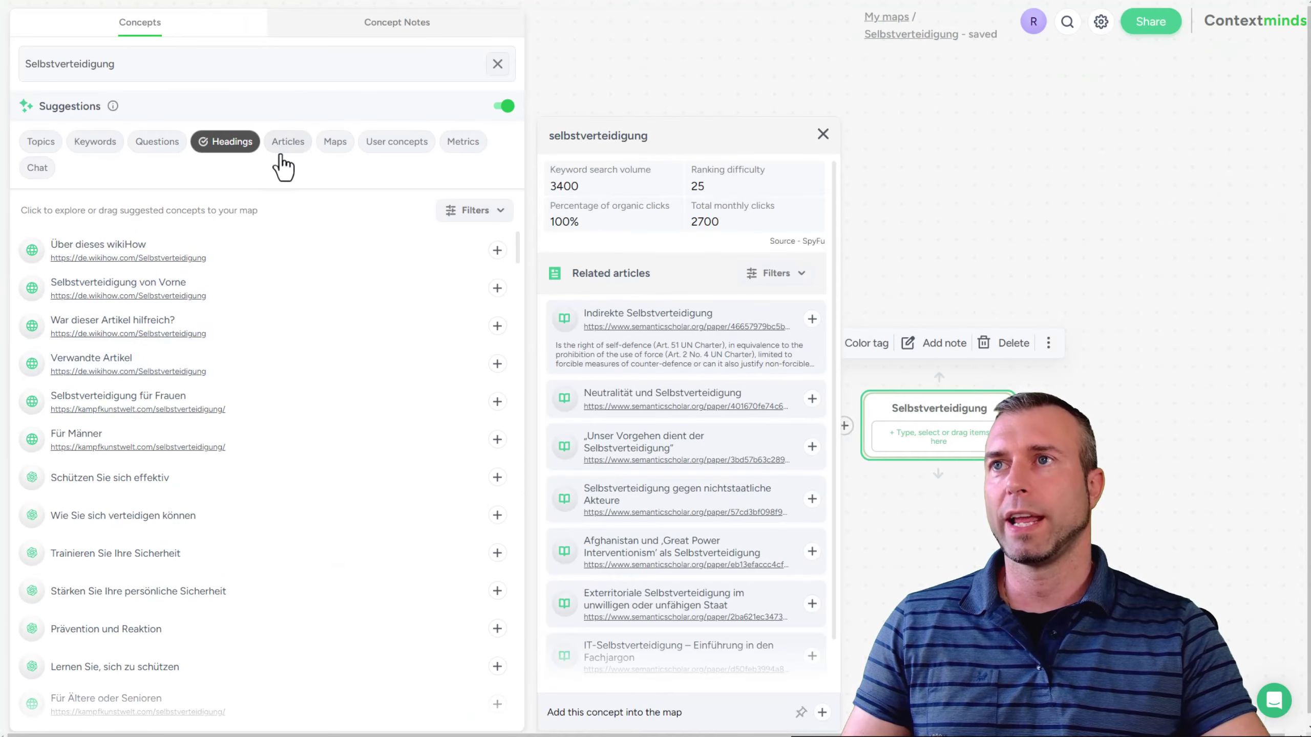
pyautogui.click(467, 210)
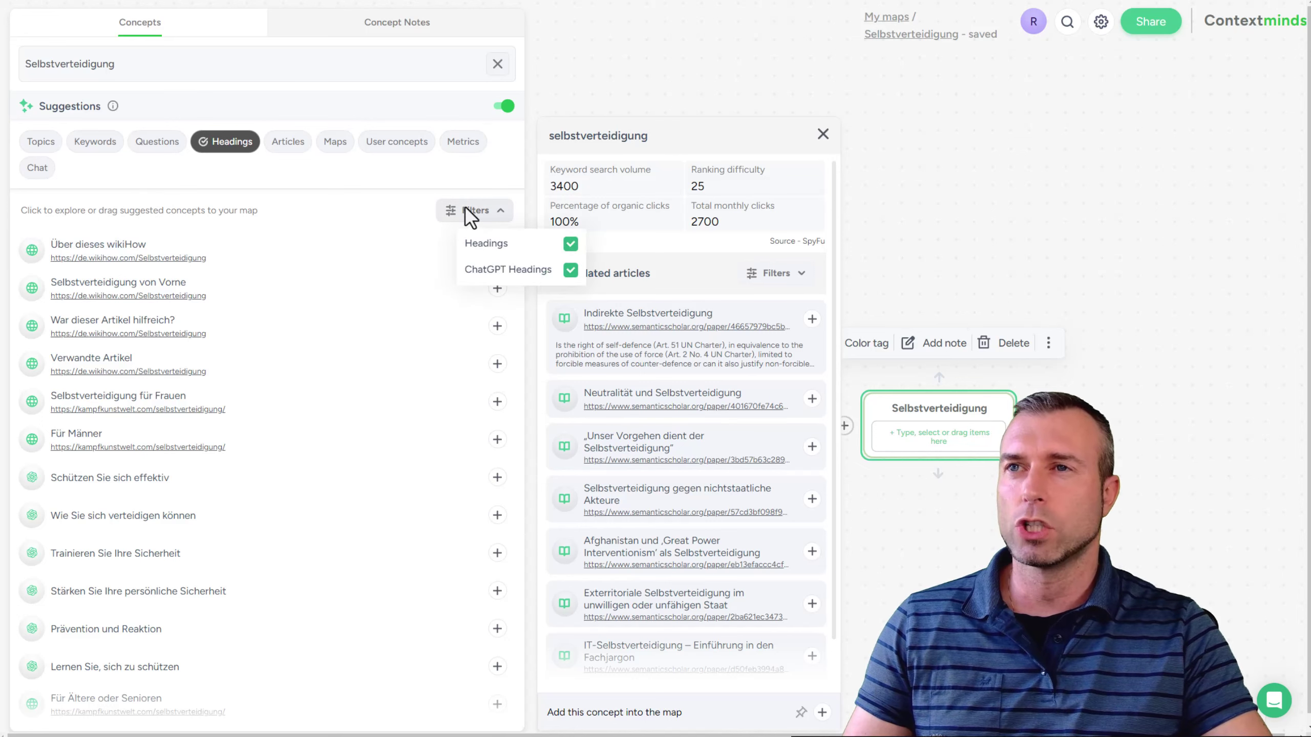
pyautogui.click(571, 270)
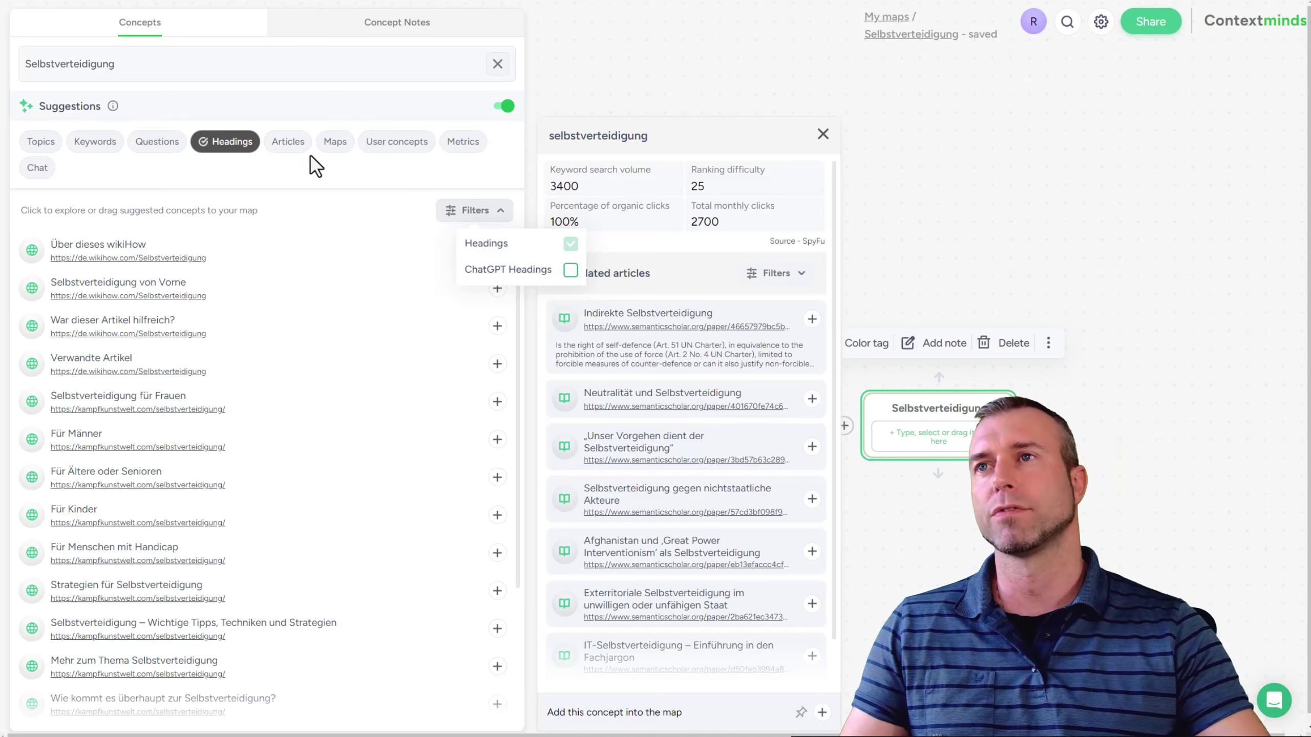
# Look through the article and map suggestions for Selbstverteidigung and open the chatbot with its predefined instructions.
pyautogui.click(291, 158)
pyautogui.click(291, 147)
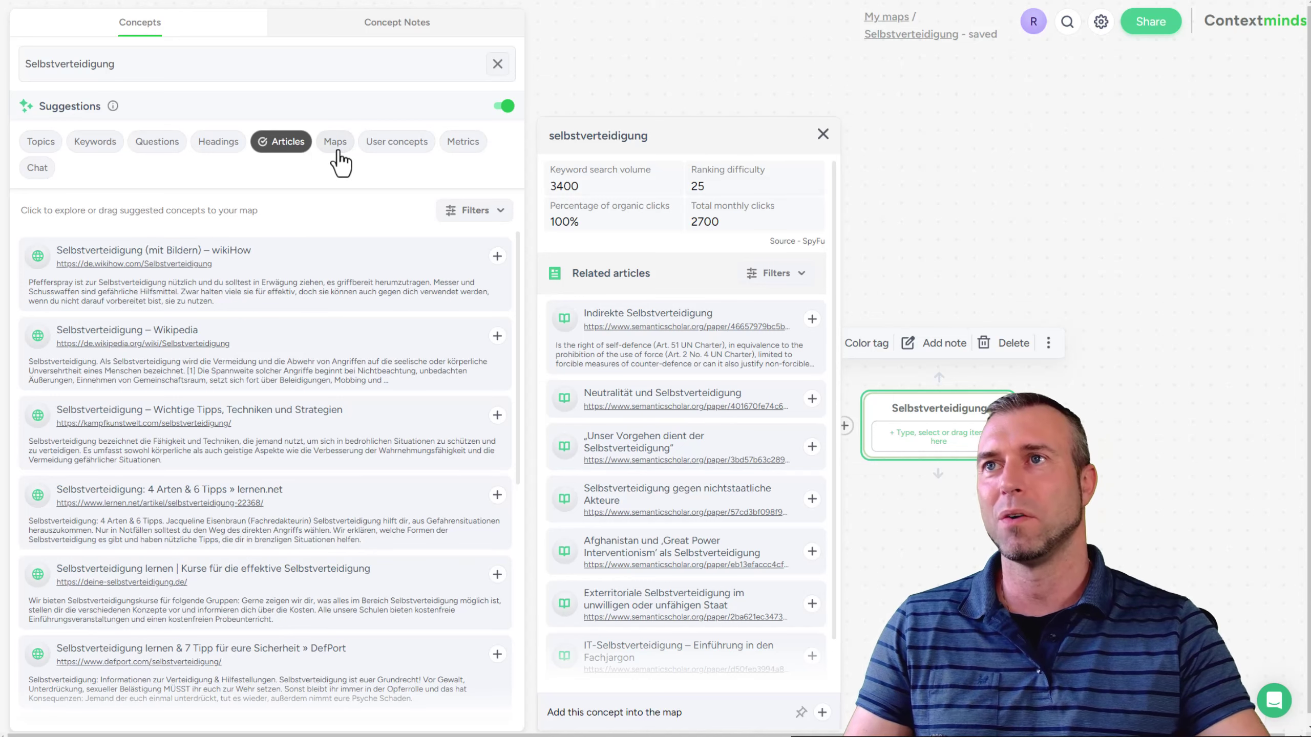
pyautogui.click(335, 142)
pyautogui.click(39, 168)
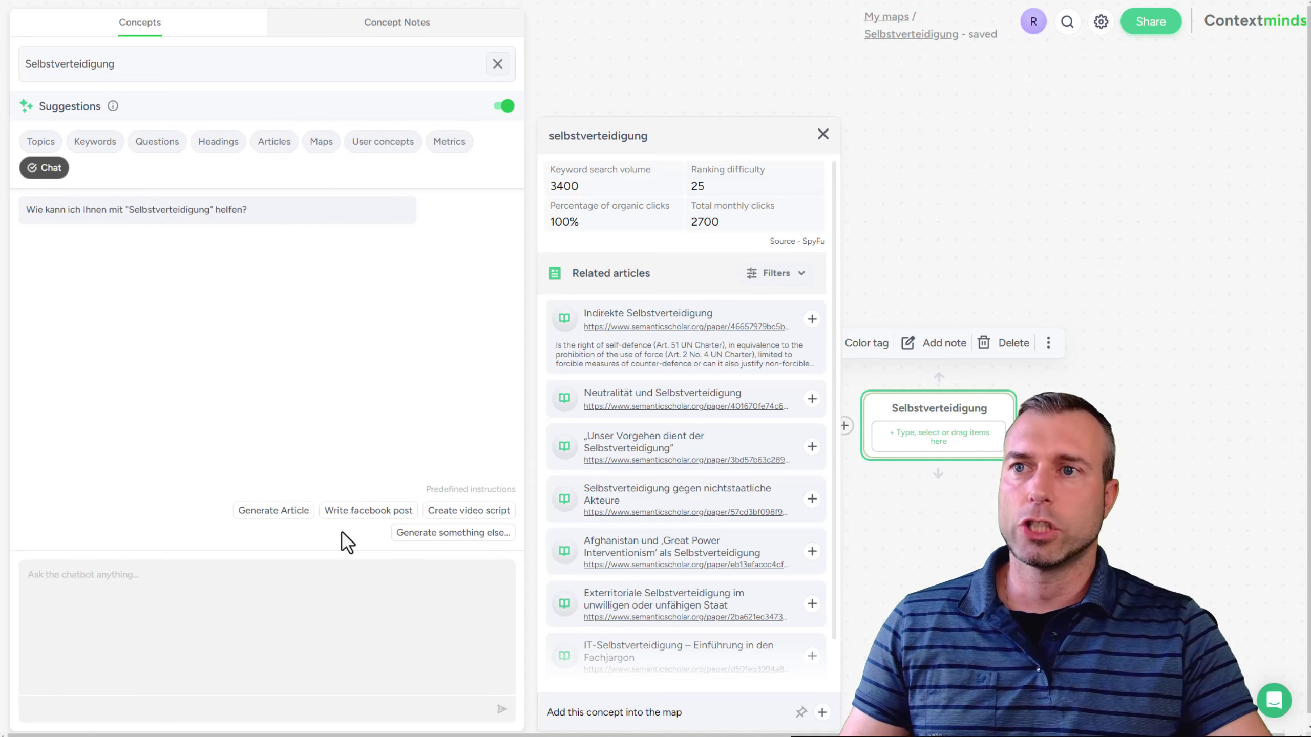
pyautogui.click(138, 589)
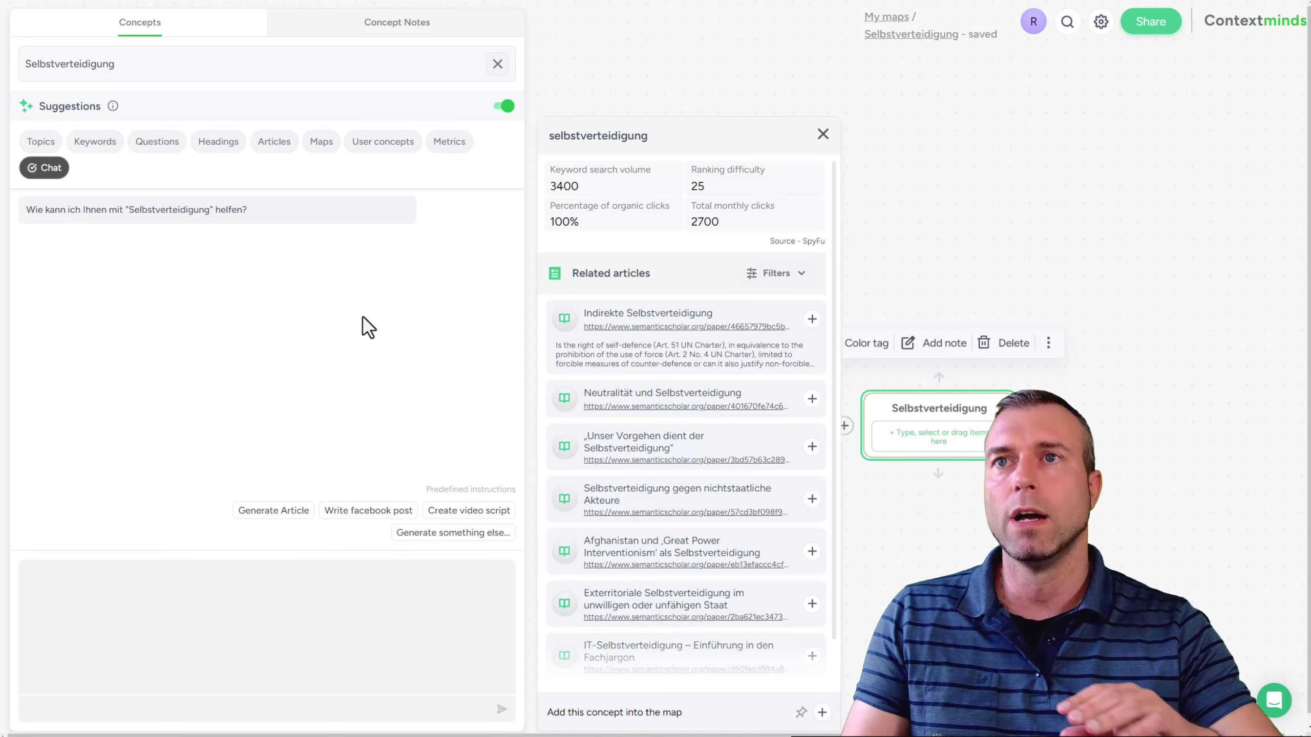
# Add the suggested topic Kampfkunst to the map and draw a connection to it from Selbstverteidigung.
pyautogui.click(823, 134)
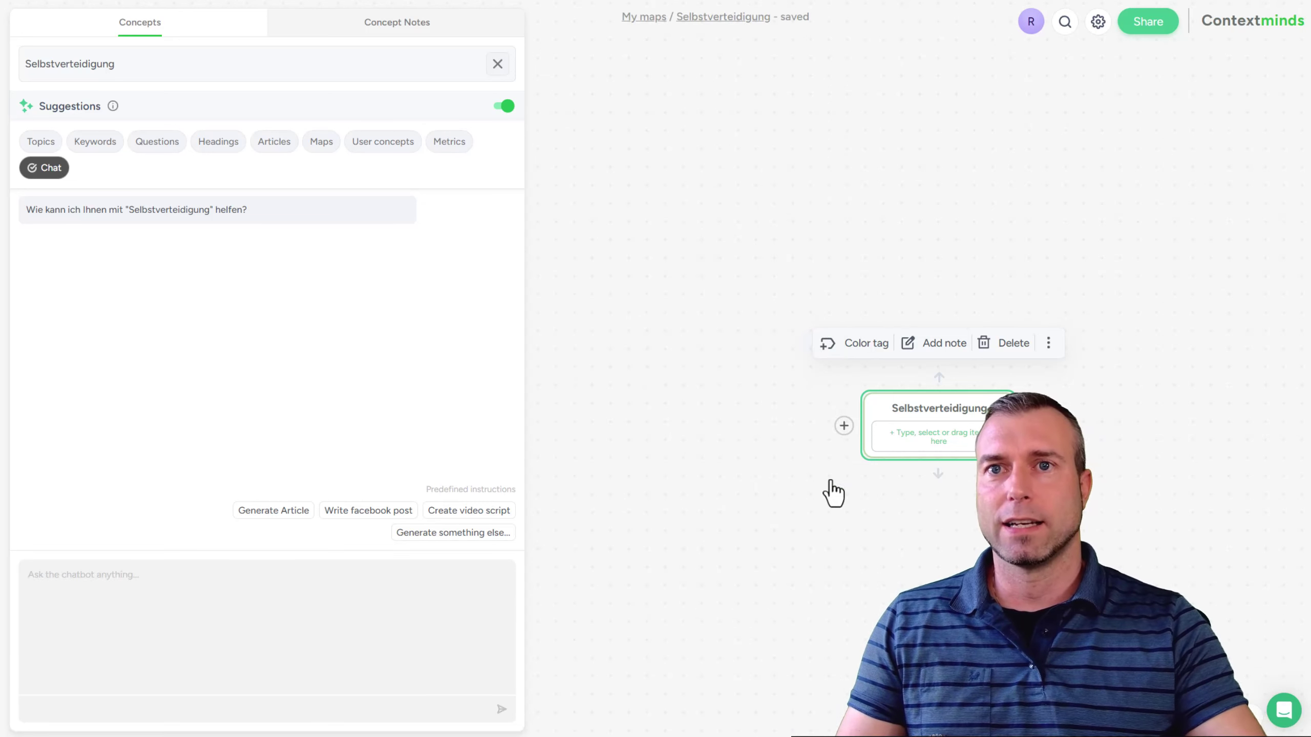
pyautogui.click(44, 142)
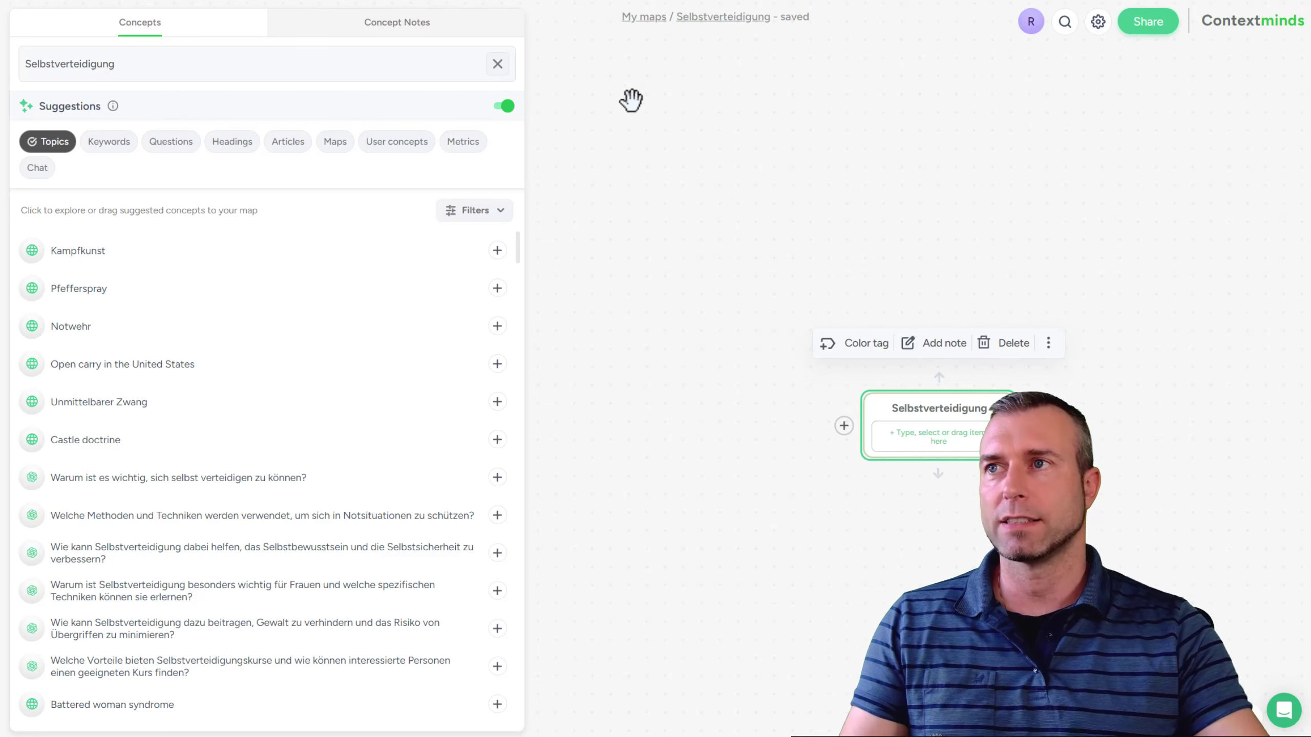
pyautogui.click(497, 250)
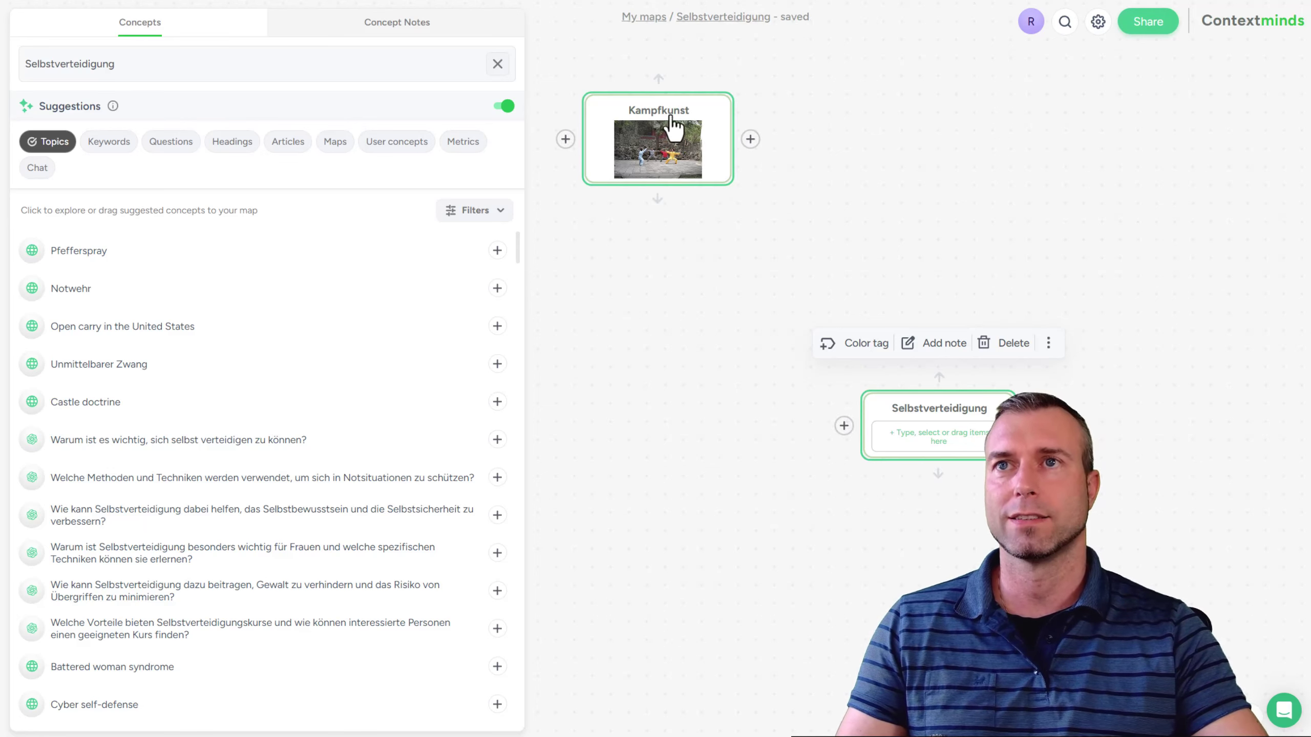
pyautogui.click(671, 129)
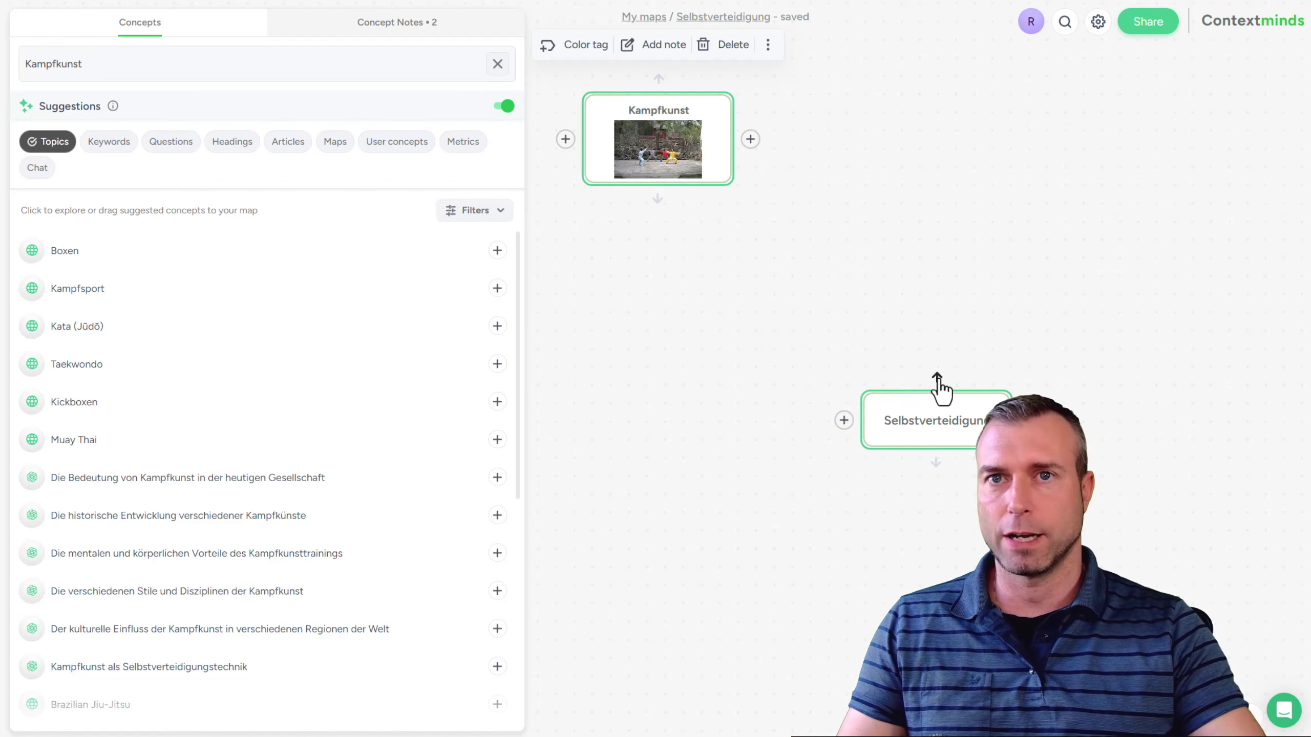
pyautogui.moveTo(938, 388); pyautogui.dragTo(675, 184)
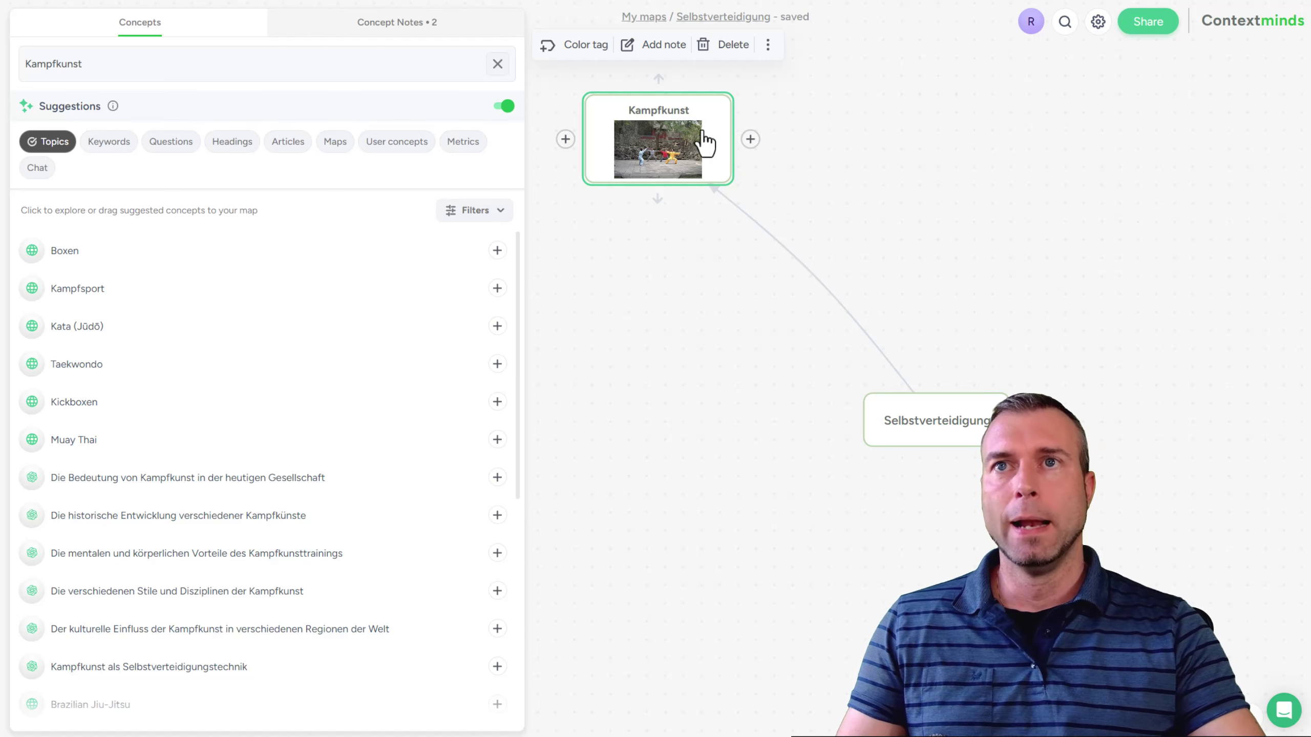
# Review the topic suggestions for the Kampfkunst concept.
pyautogui.scroll(3, 915, 118)
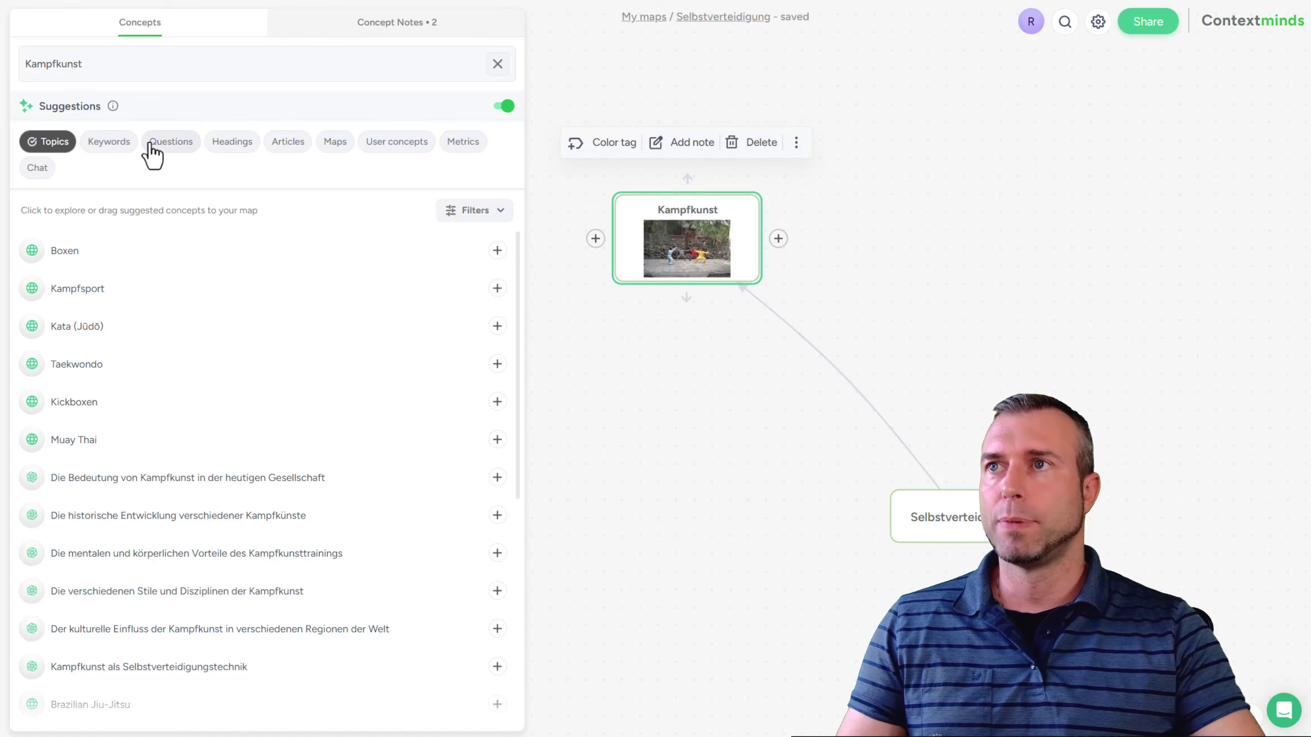
pyautogui.scroll(-3, 126, 447)
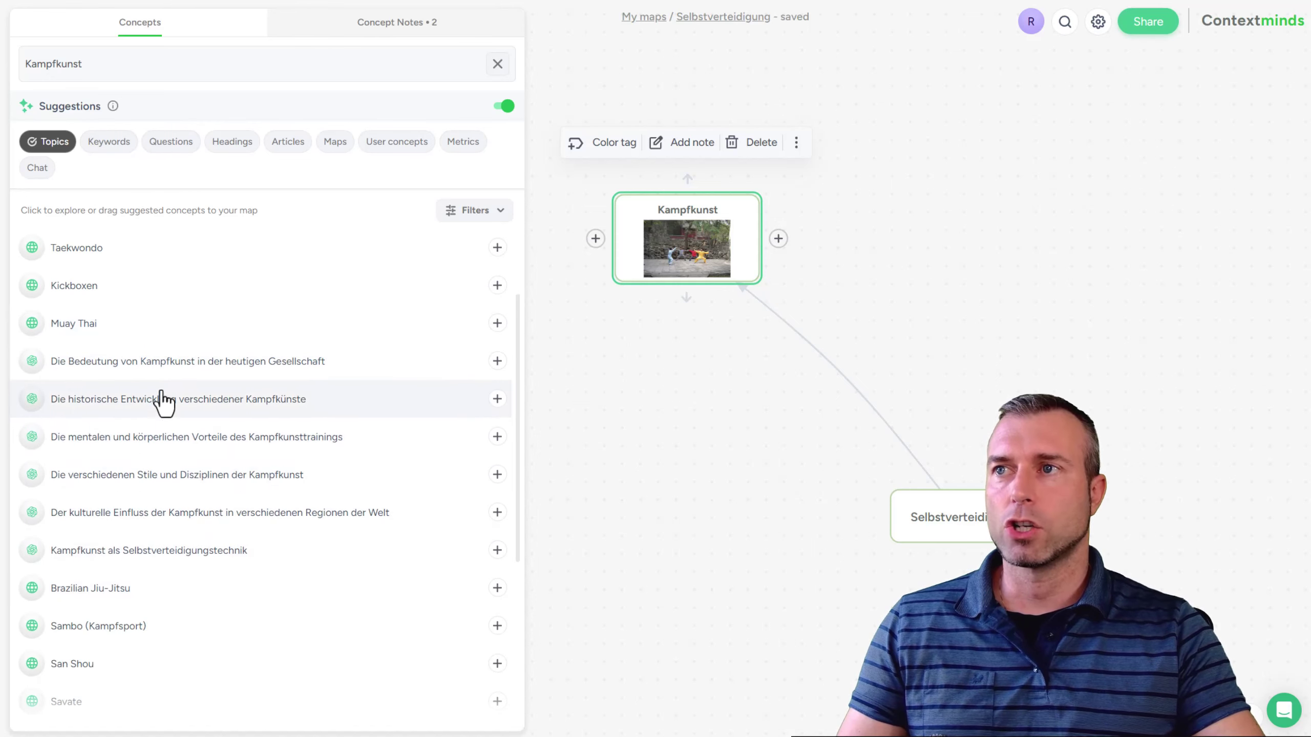
pyautogui.scroll(3, 163, 400)
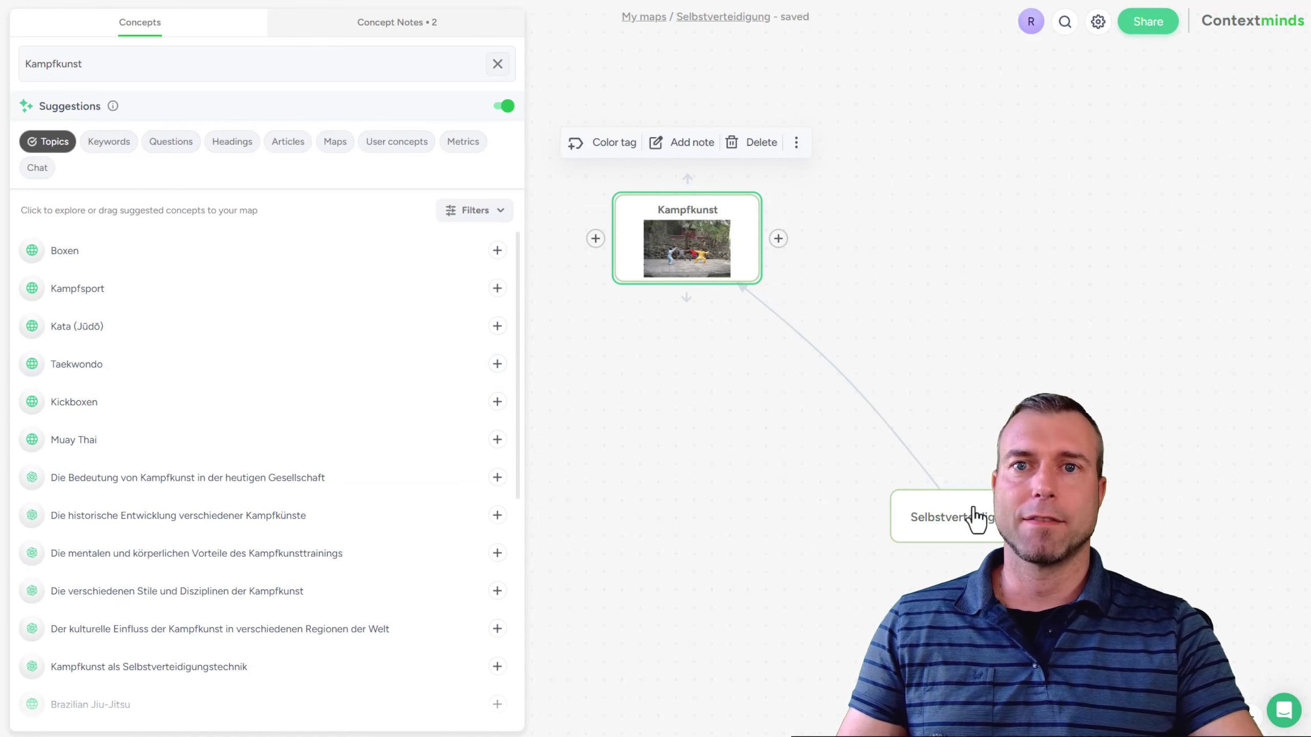
# Add a connected concept named "Selbstverteidigungswaffen" beside Selbstverteidigung and show its topic suggestions.
pyautogui.moveTo(1168, 506); pyautogui.dragTo(1117, 395)
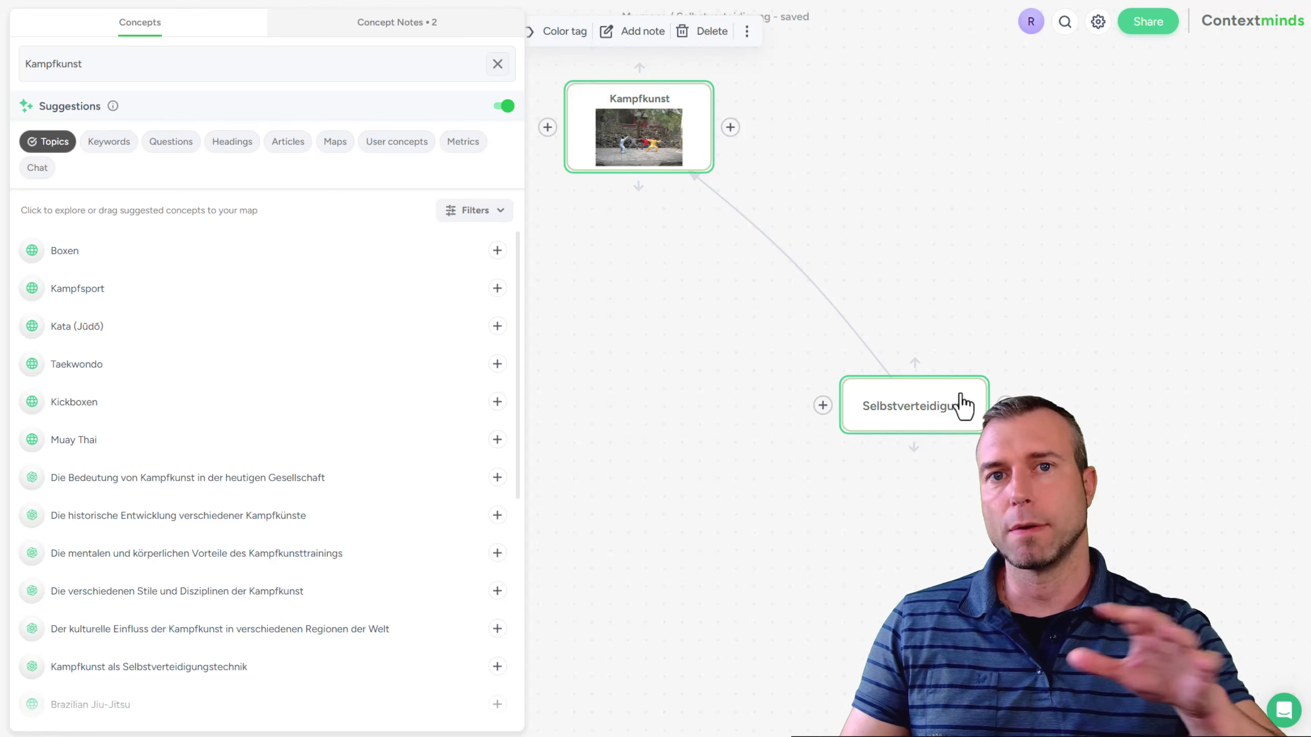
pyautogui.click(1005, 405)
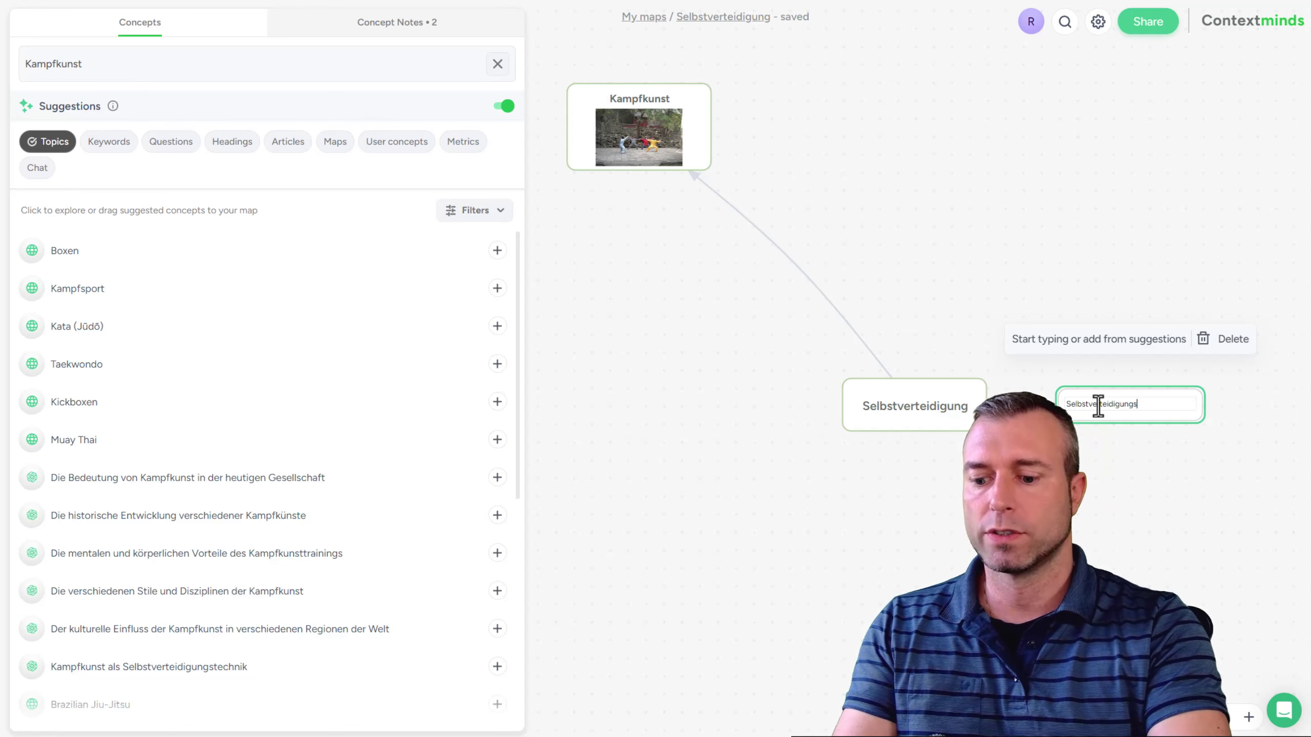
pyautogui.write('Selbstverteidigungswaffen')
pyautogui.press('Return')
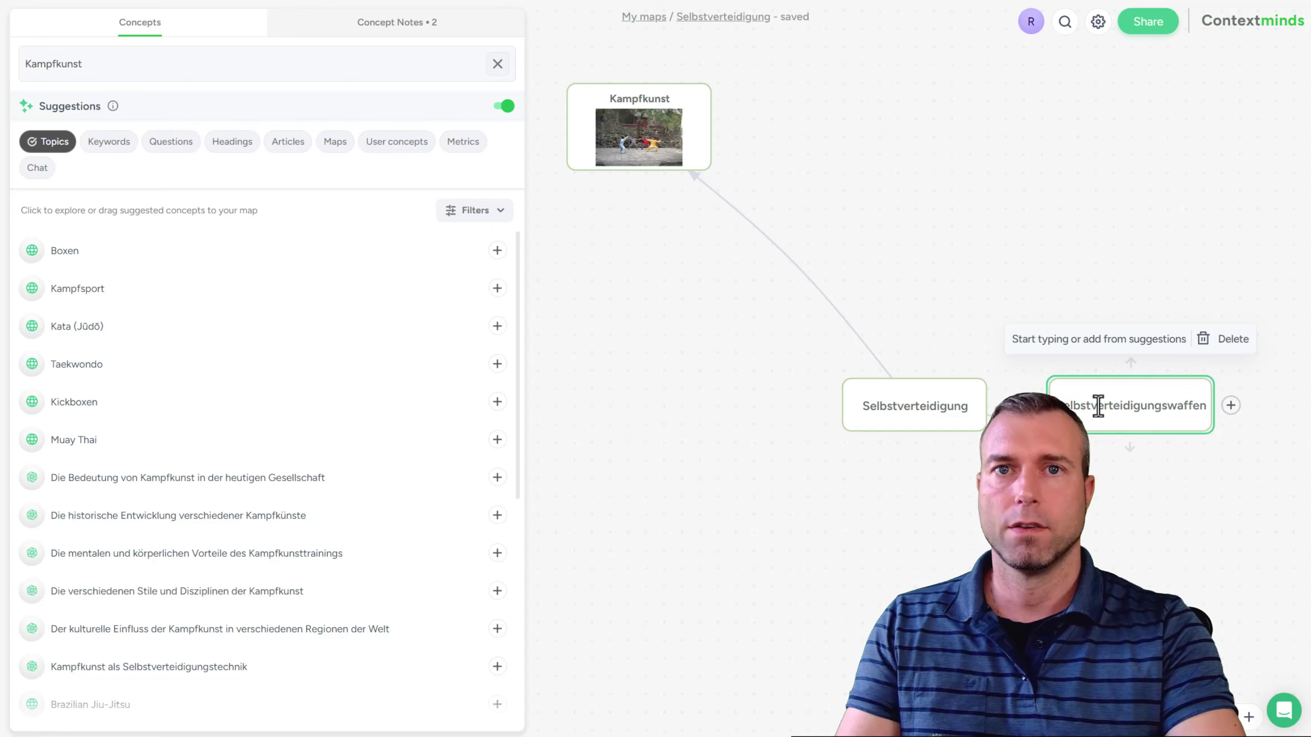
pyautogui.click(497, 107)
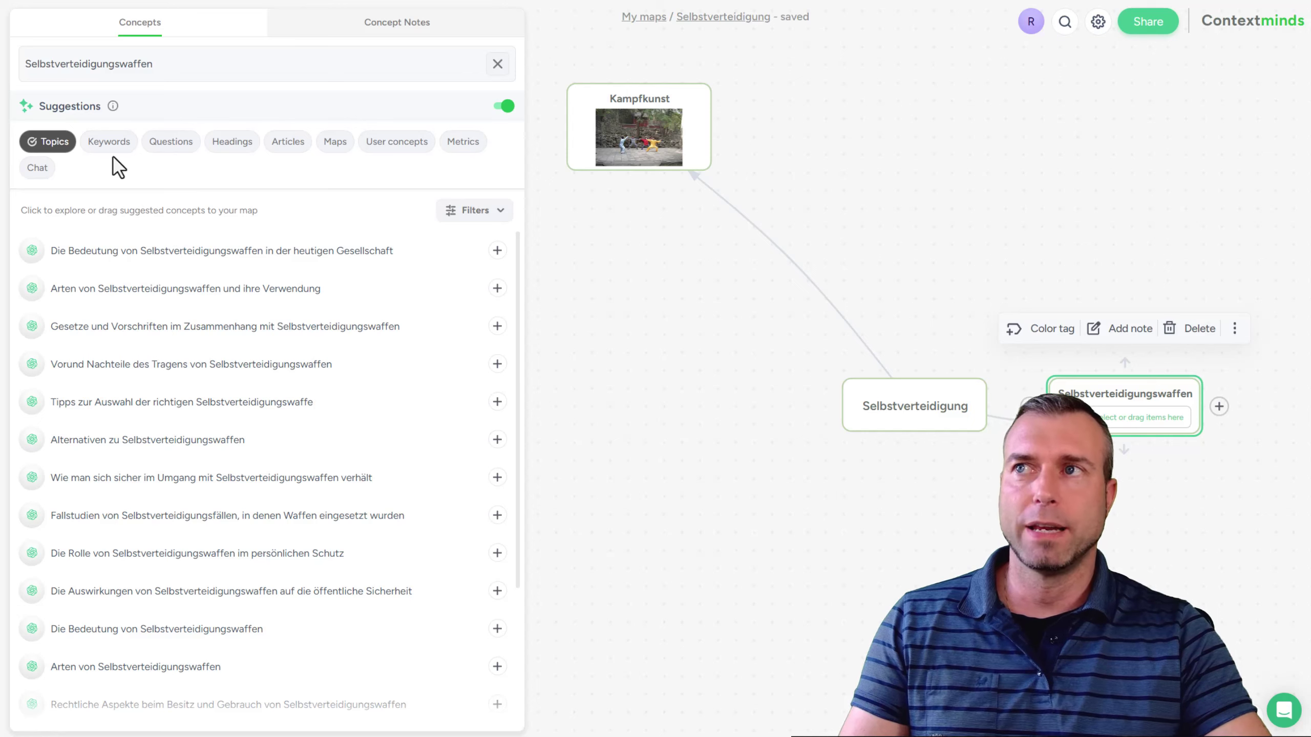
# Move Selbstverteidigungswaffen up and away from Selbstverteidigung and link it to the suggested topic "Arten von Selbstverteidigungswaffen und ihre Verwendung", added to the map.
pyautogui.moveTo(1233, 509); pyautogui.dragTo(893, 285)
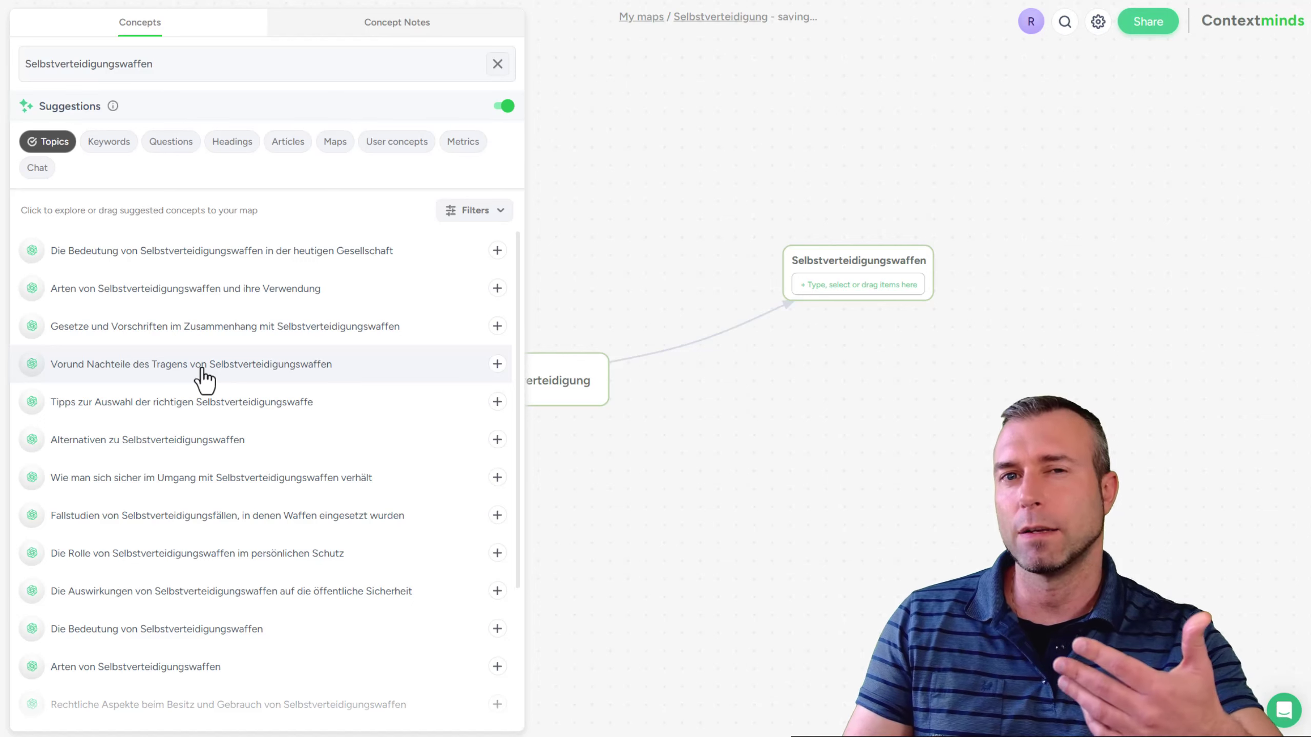
pyautogui.click(497, 289)
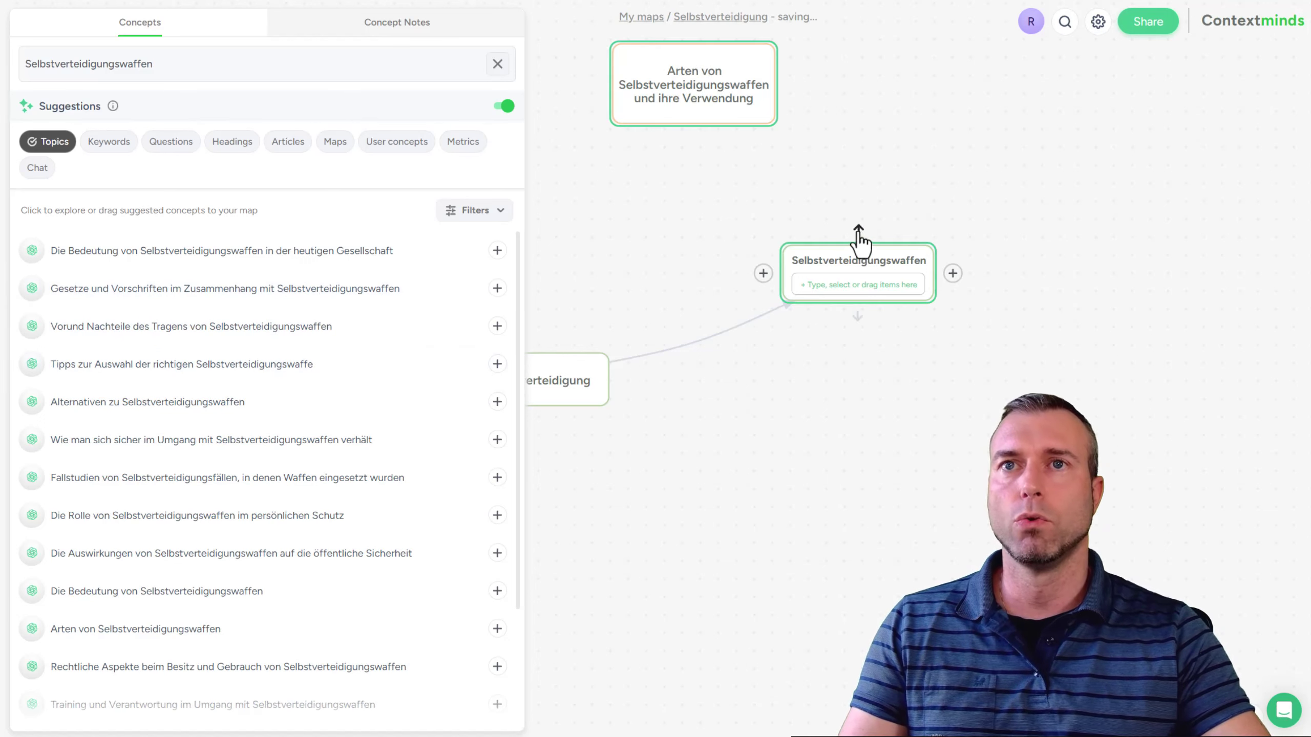
pyautogui.moveTo(857, 239); pyautogui.dragTo(710, 129)
# Remove the concept "Arten von Selbstverteidigungswaffen und ihre Verwendung" from the map.
pyautogui.click(715, 110)
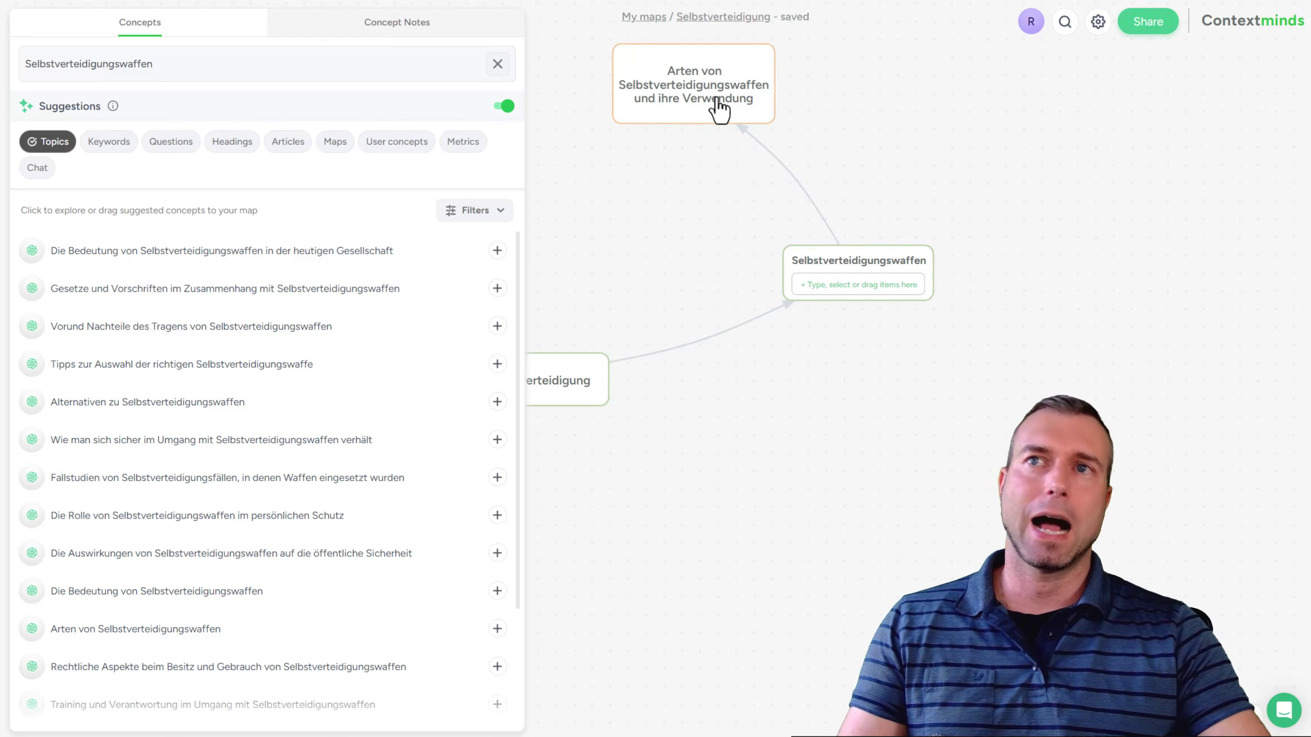
pyautogui.doubleClick(746, 77)
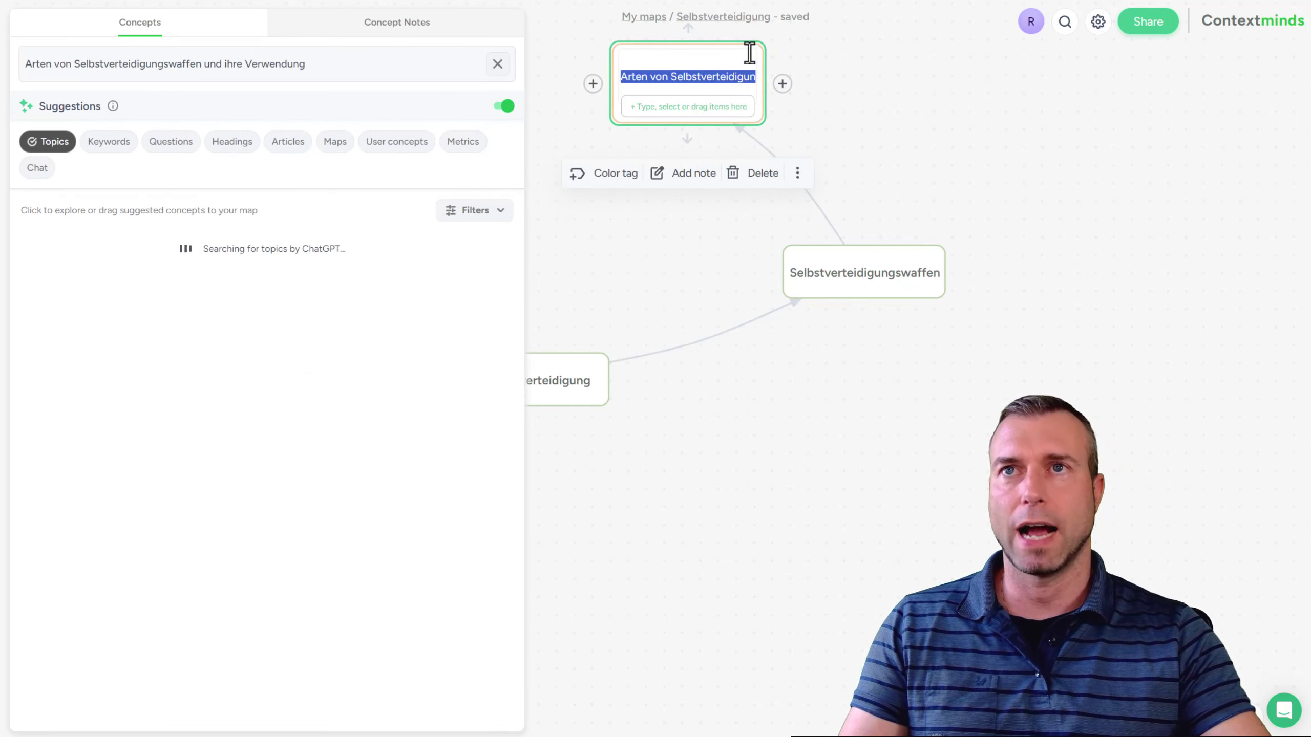
pyautogui.press('BackSpace')
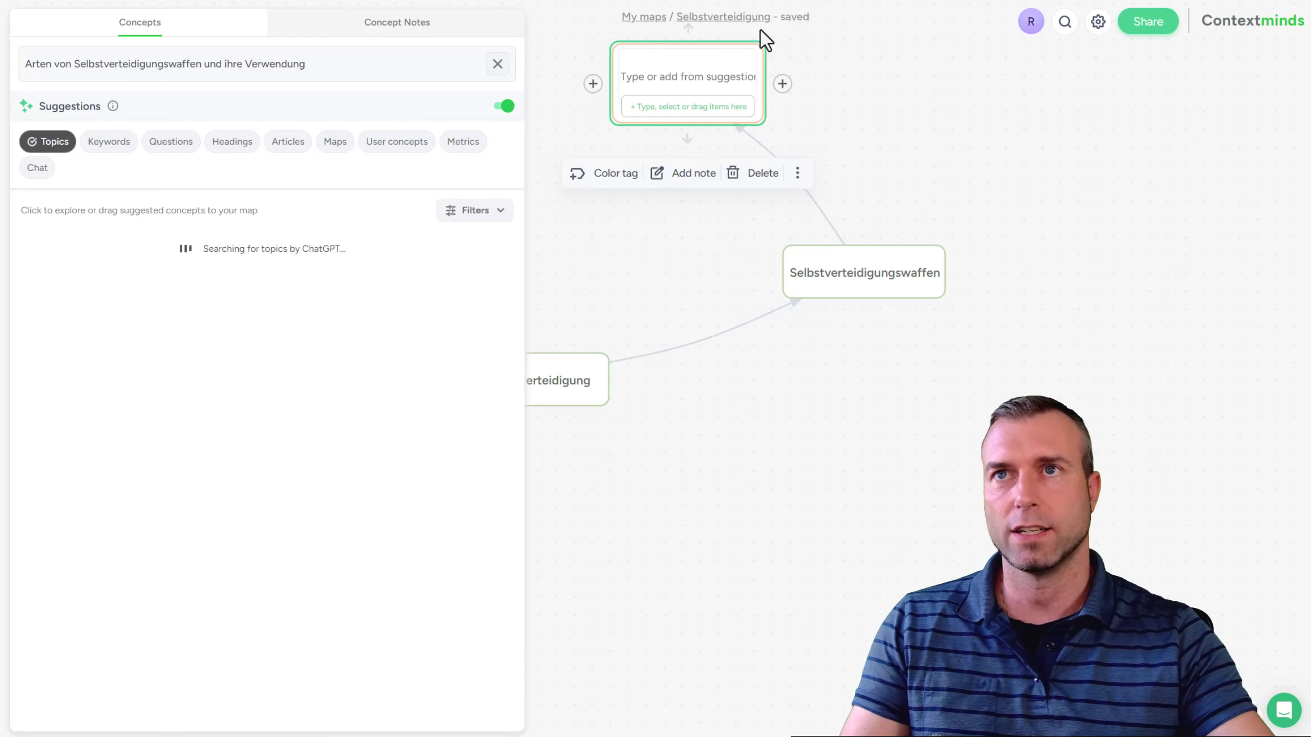
pyautogui.press('Return')
# Add the suggested topics "Die Bedeutung von Selbstverteidigungswaffen in der heutigen Gesellschaft" and "Tipps zur Auswahl der richtigen Selbstverteidigungswaffe" as items inside the Selbstverteidigungswaffen concept.
pyautogui.click(916, 271)
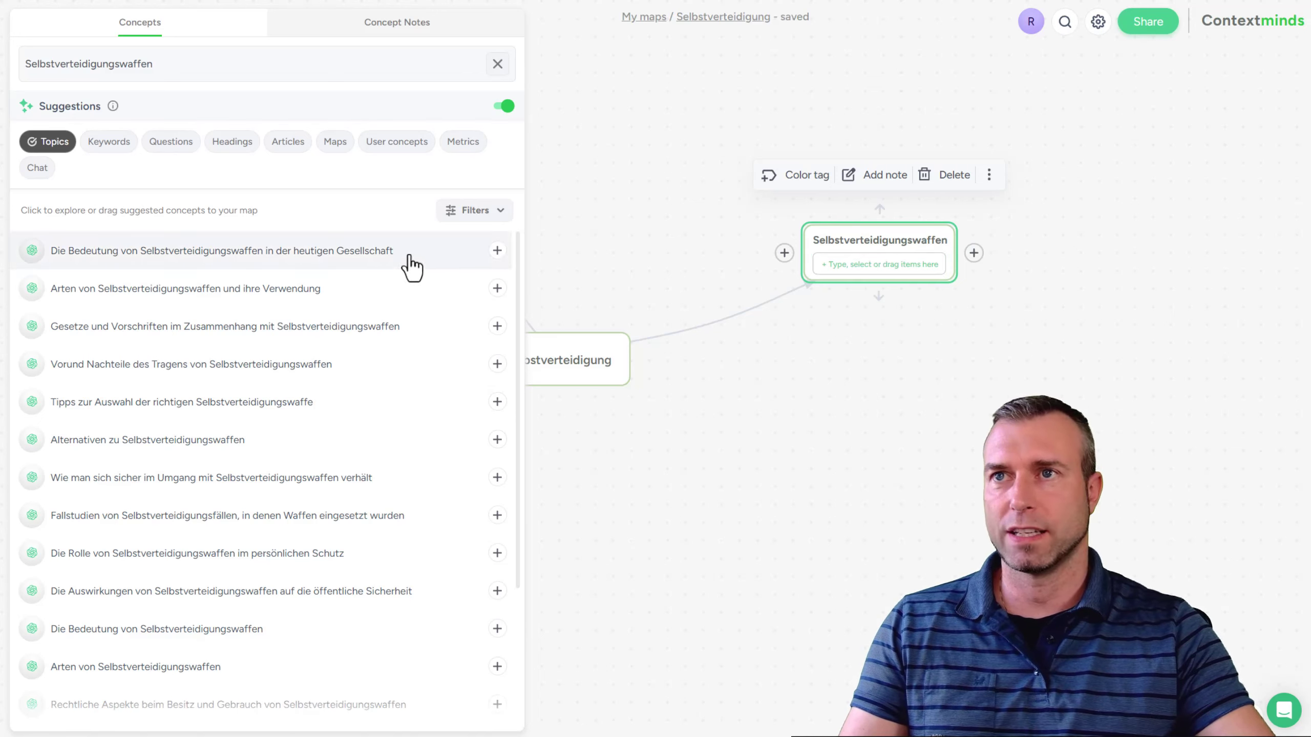
pyautogui.moveTo(413, 279); pyautogui.dragTo(857, 279)
pyautogui.click(854, 266)
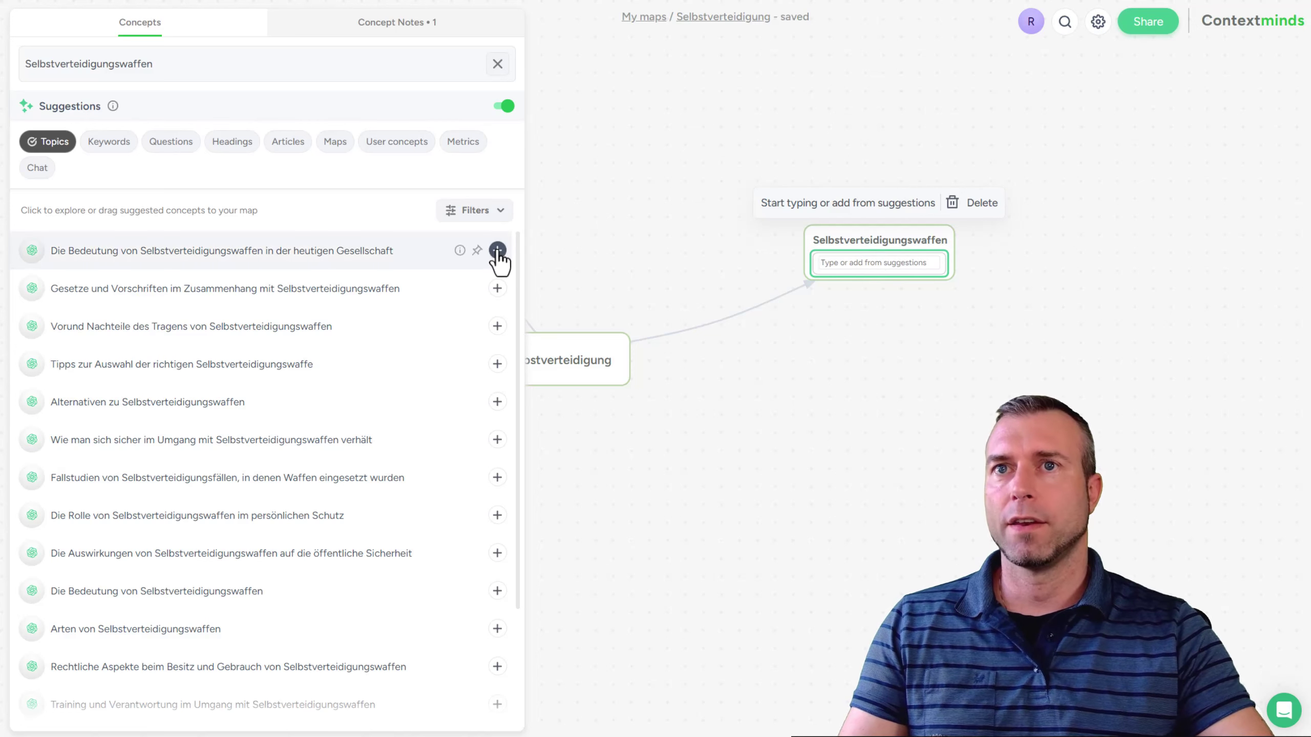
pyautogui.click(498, 250)
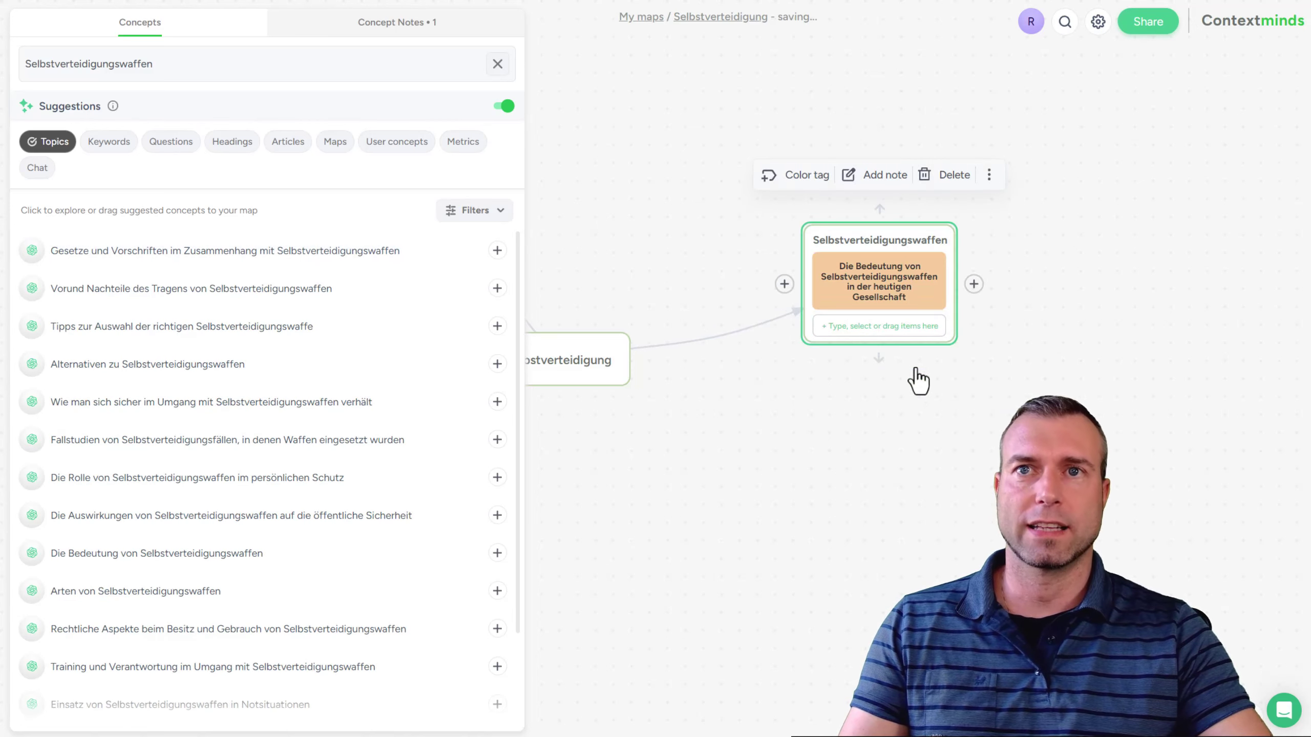
pyautogui.moveTo(182, 326); pyautogui.dragTo(873, 344)
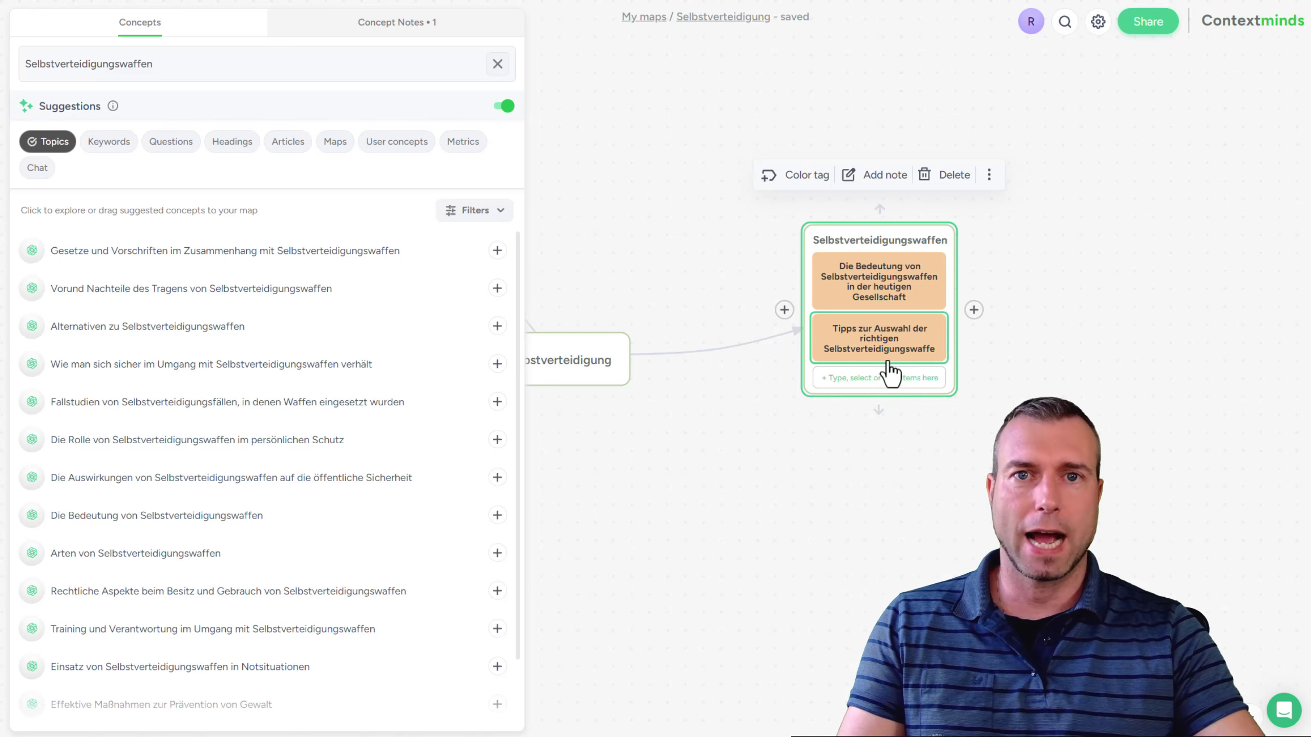
# Look through the question, heading and article suggestions for the item "Die Bedeutung von Selbstverteidigungswaffen in der heutigen Gesellschaft".
pyautogui.click(903, 312)
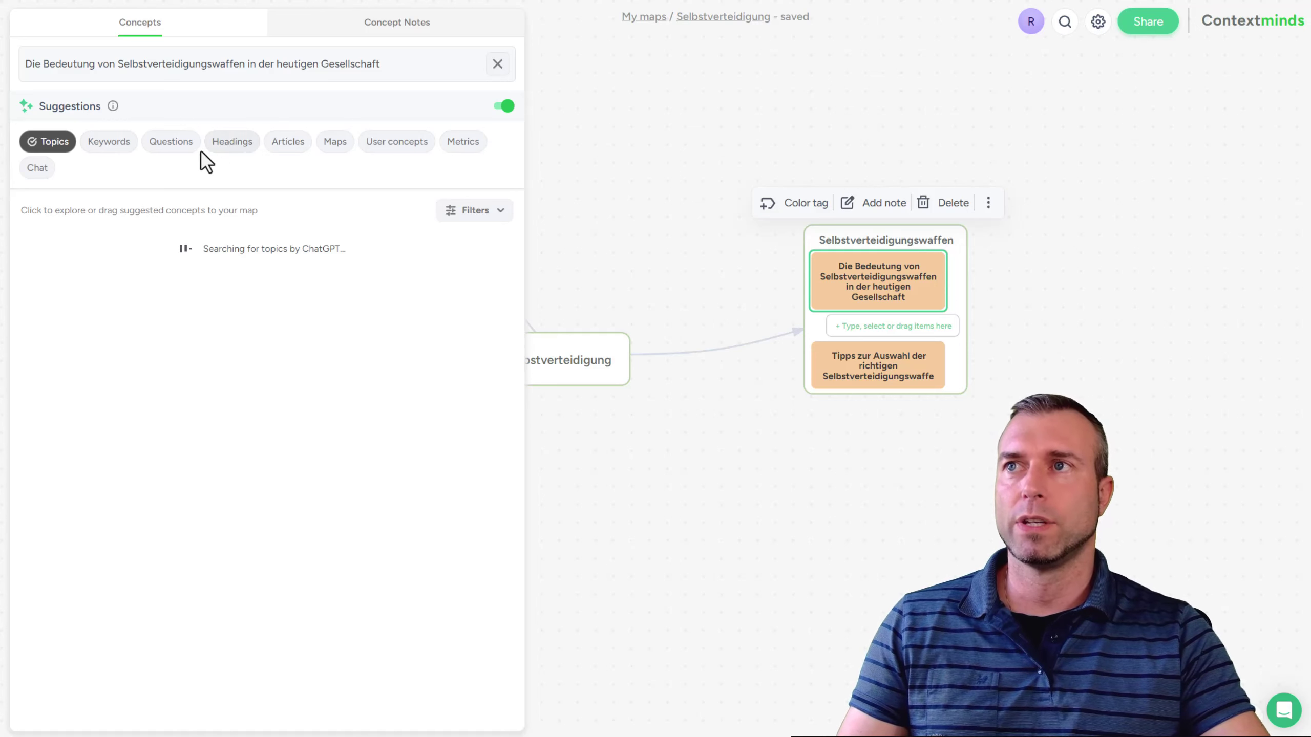
pyautogui.click(163, 143)
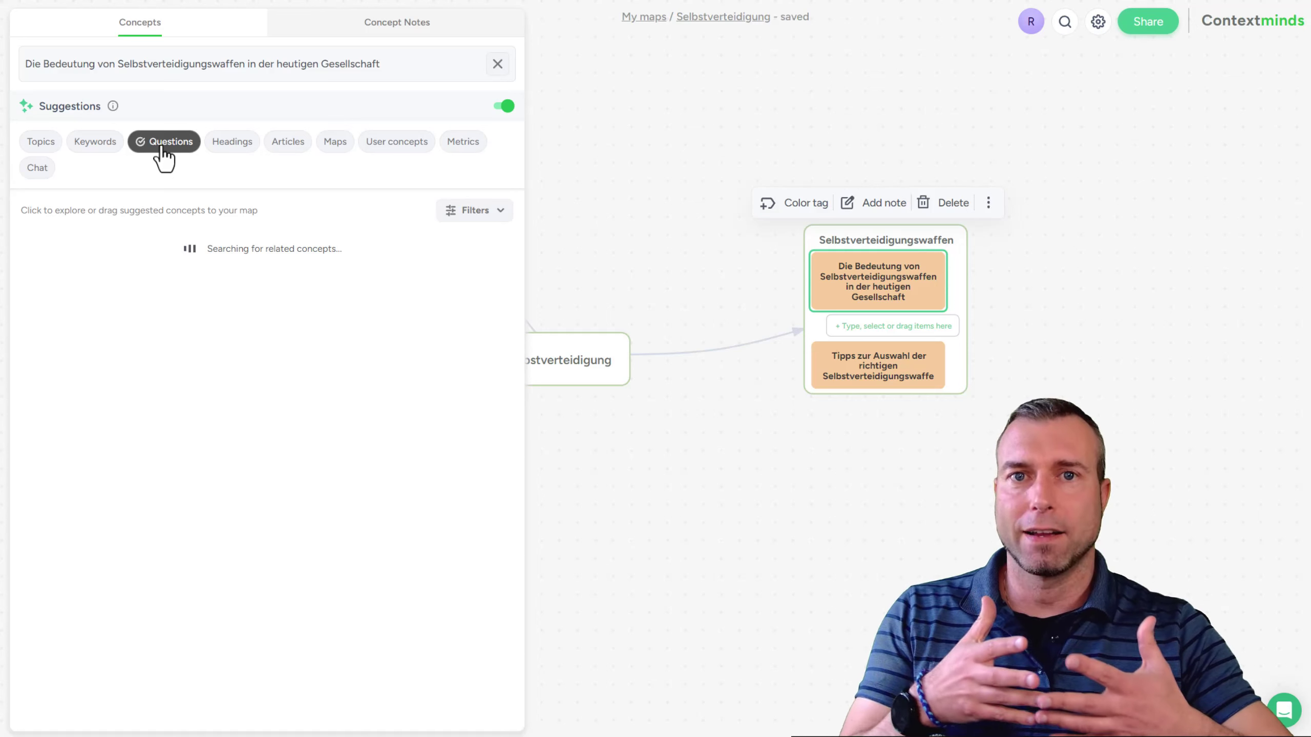
pyautogui.click(235, 148)
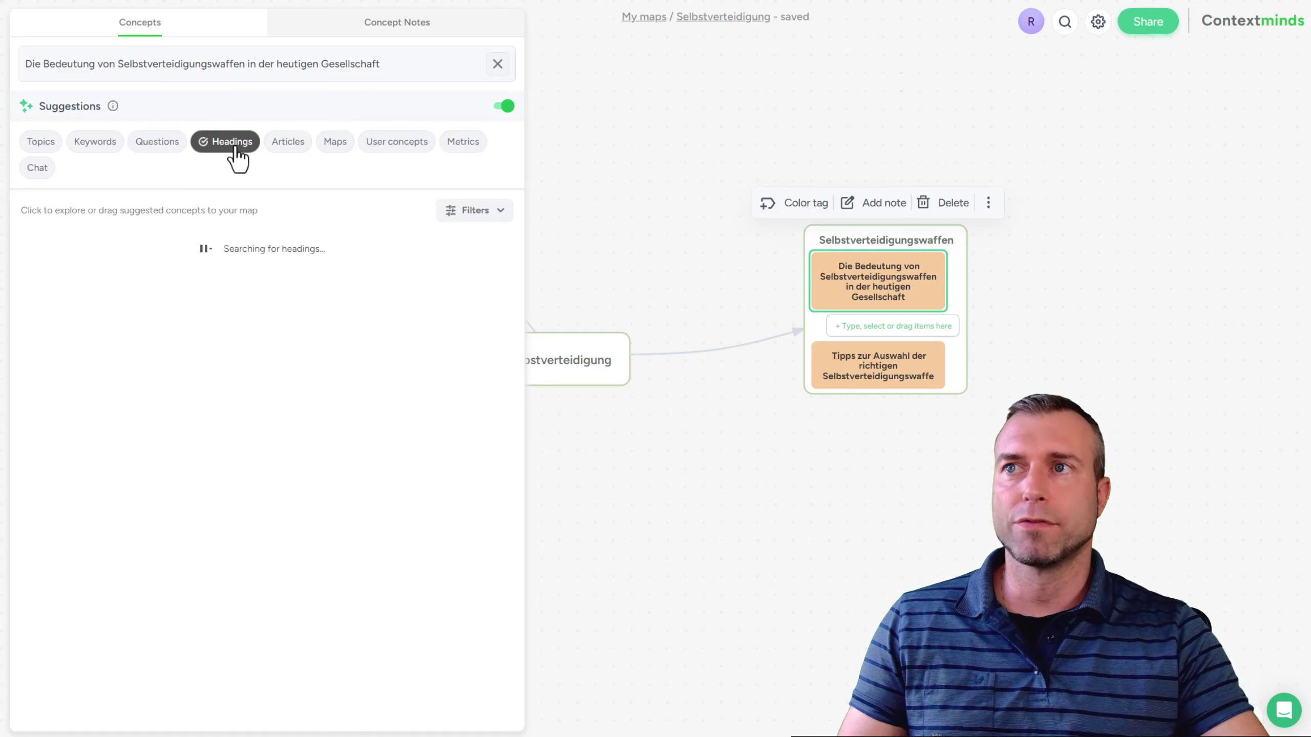
pyautogui.click(285, 148)
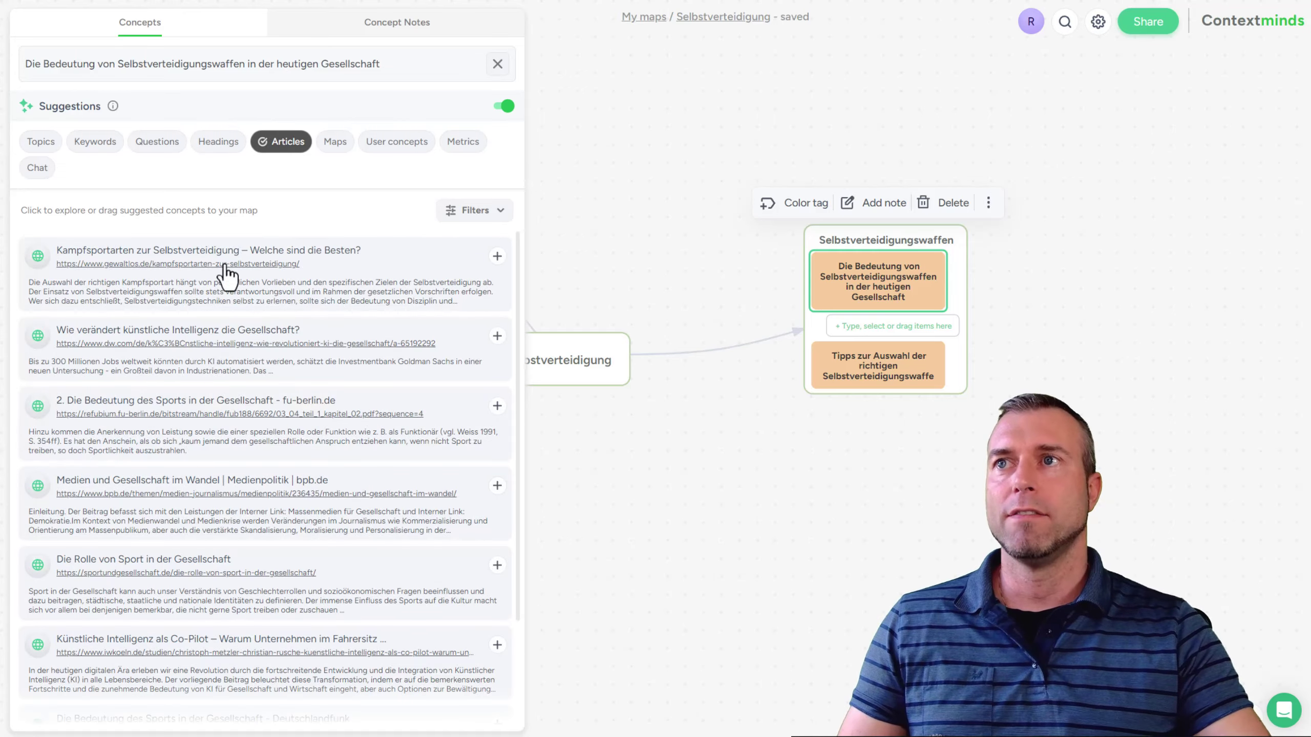
pyautogui.scroll(-1, 183, 516)
pyautogui.scroll(2, 181, 506)
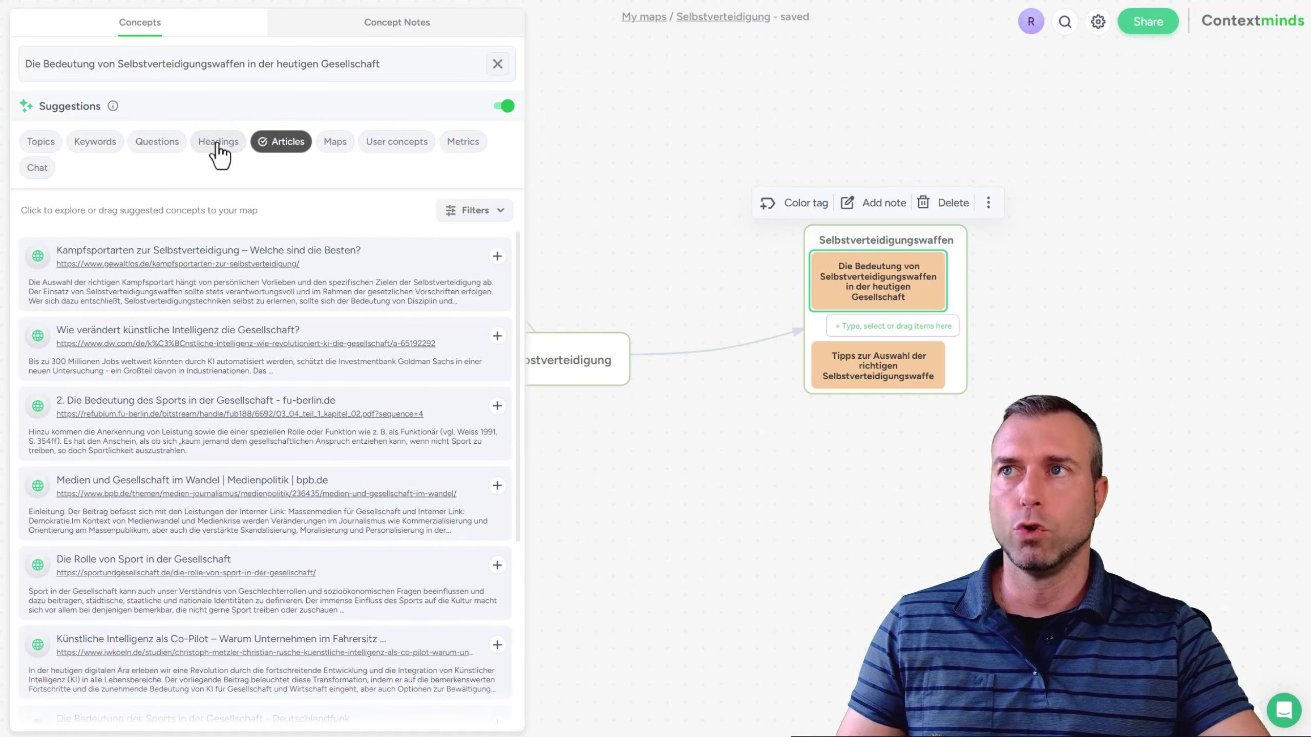
# Review the item's suggested questions and view the related articles for "Wie hat sich die Wahrnehmung von Selbstverteidigungswaffen in der Gesellschaft im Laufe der Zeit verändert?".
pyautogui.click(217, 147)
pyautogui.click(185, 151)
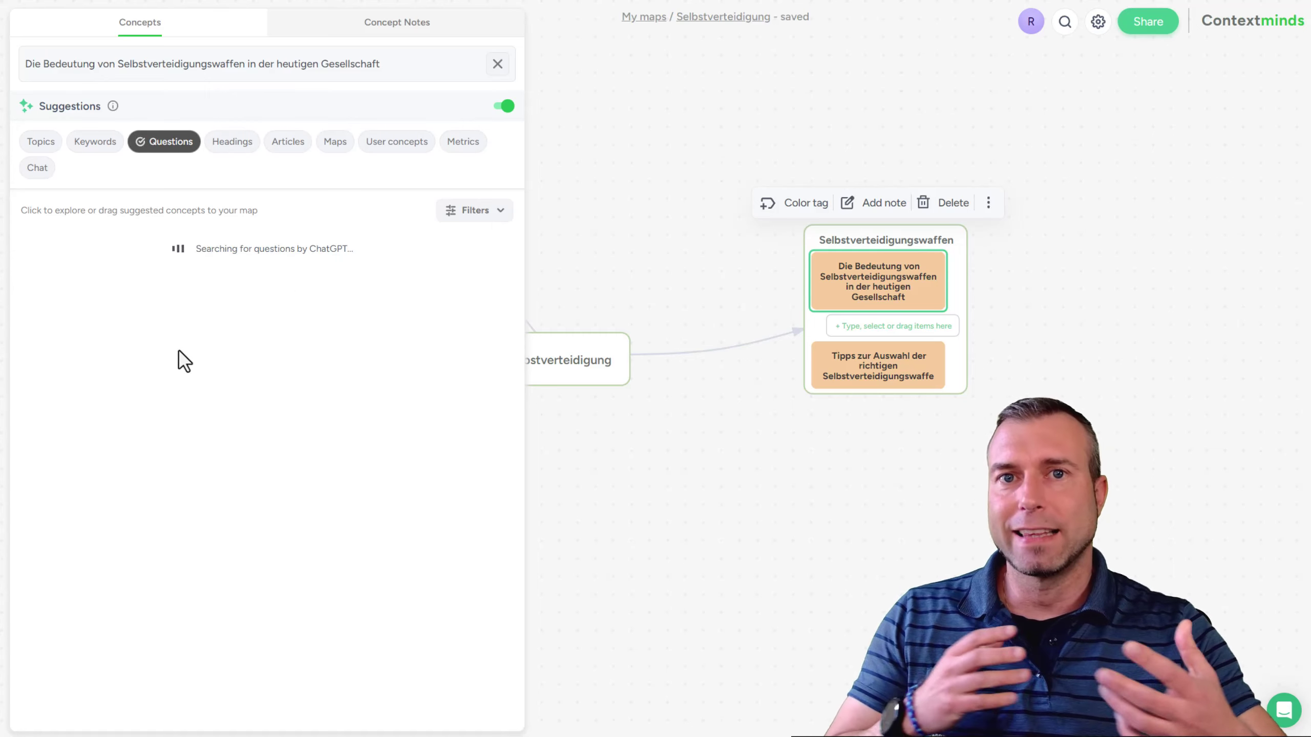
pyautogui.scroll(-1, 217, 338)
pyautogui.scroll(1, 216, 338)
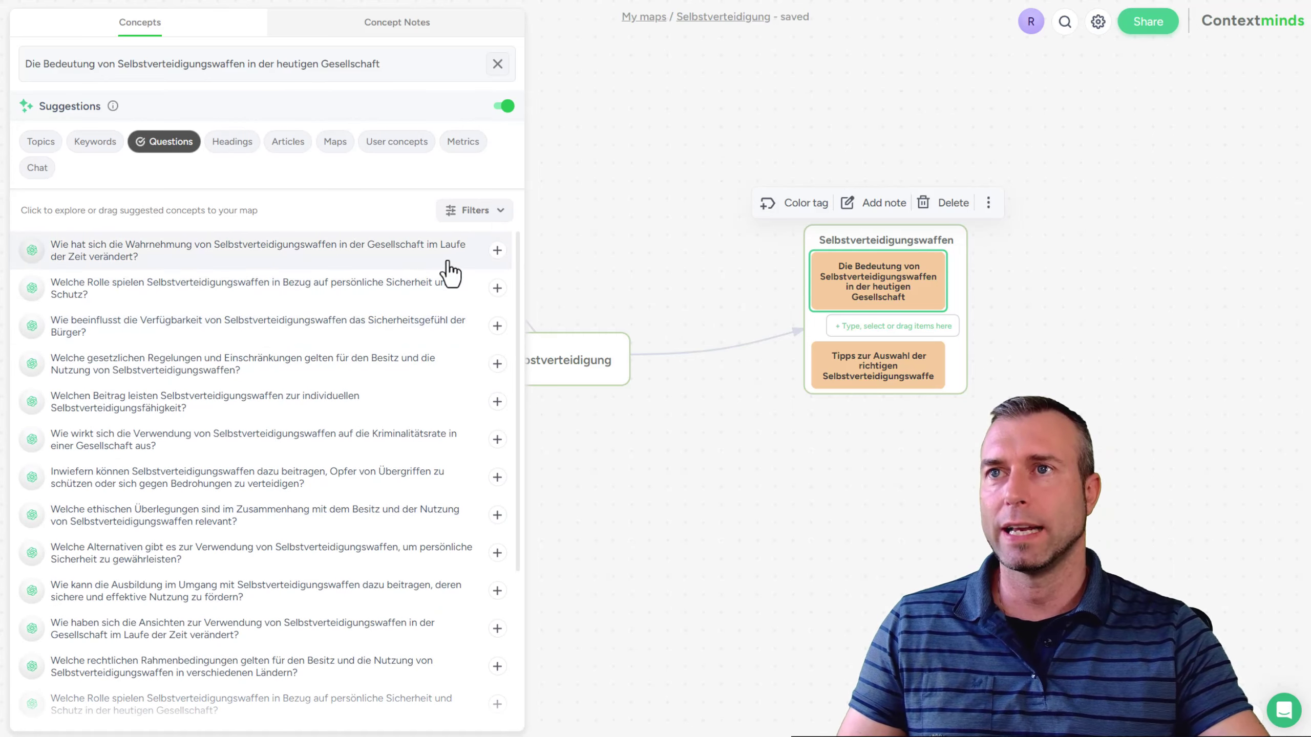
pyautogui.click(397, 258)
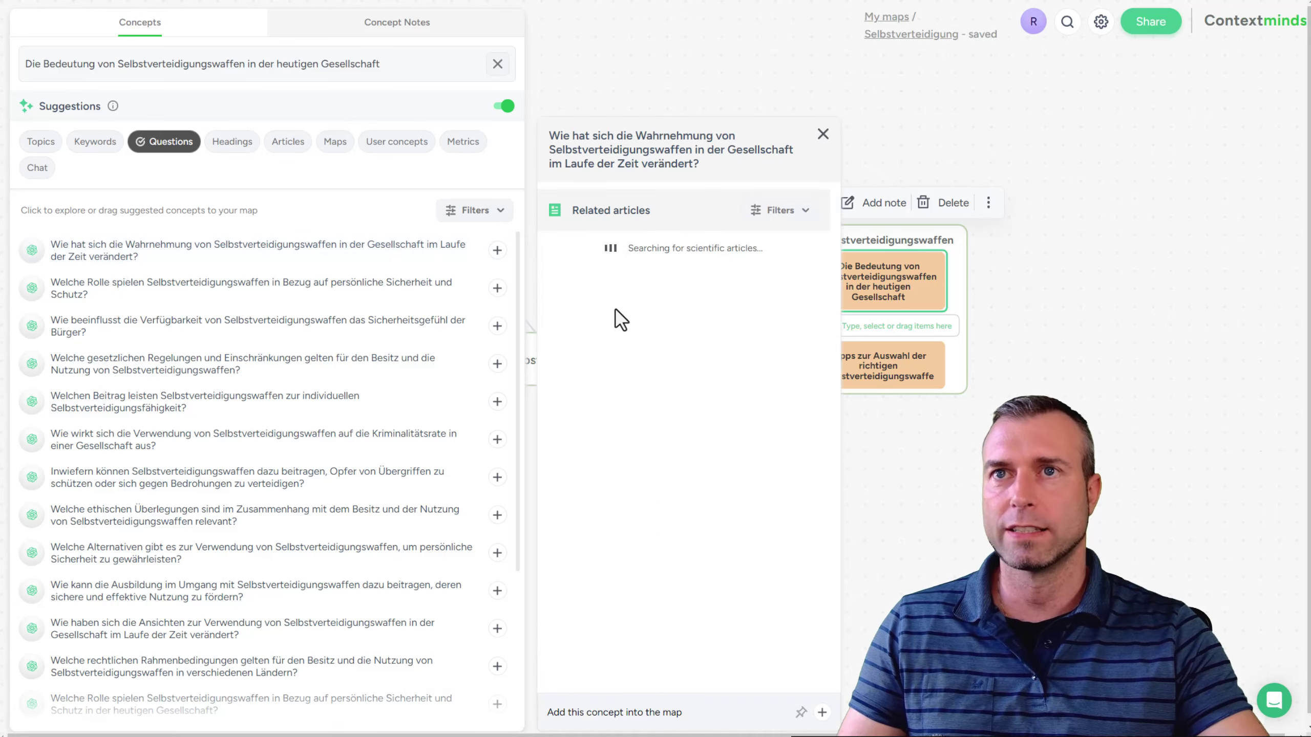
pyautogui.click(823, 135)
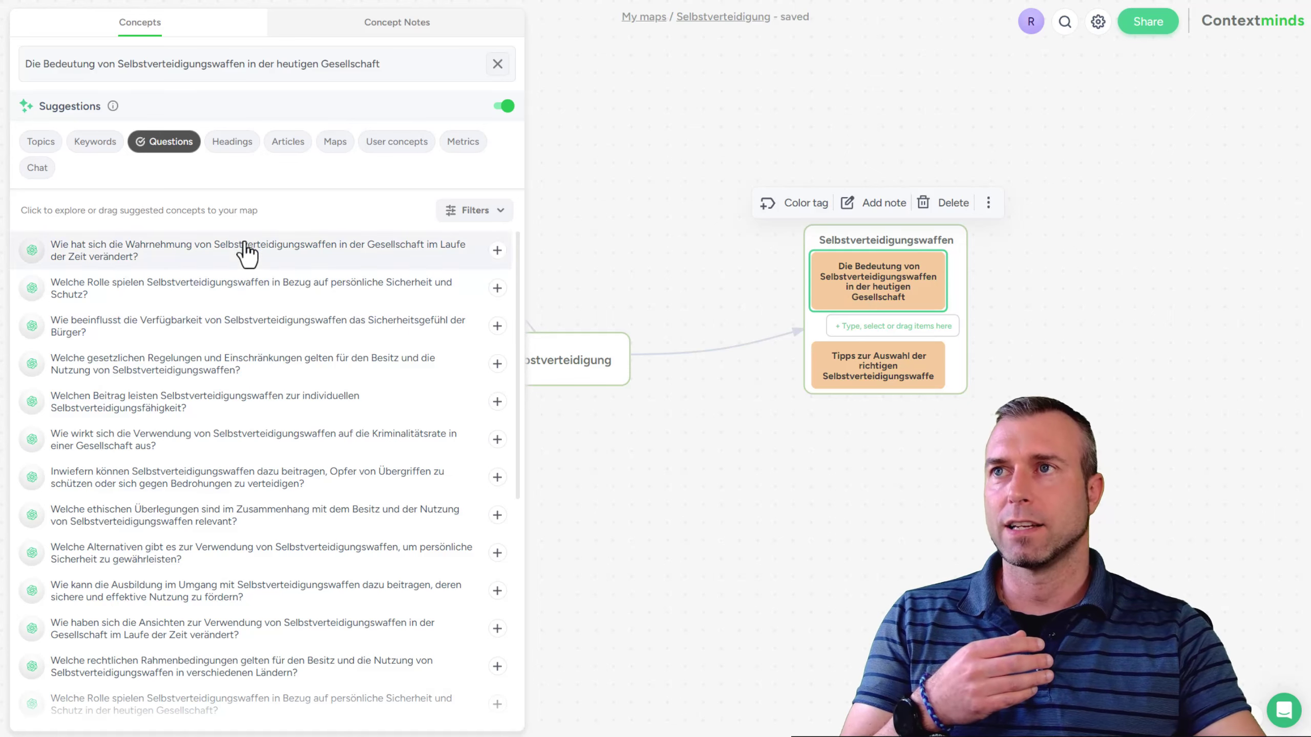
# Read through the full list of suggested articles for the item, then compare its suggested headings and questions.
pyautogui.click(281, 145)
pyautogui.scroll(-5, 196, 322)
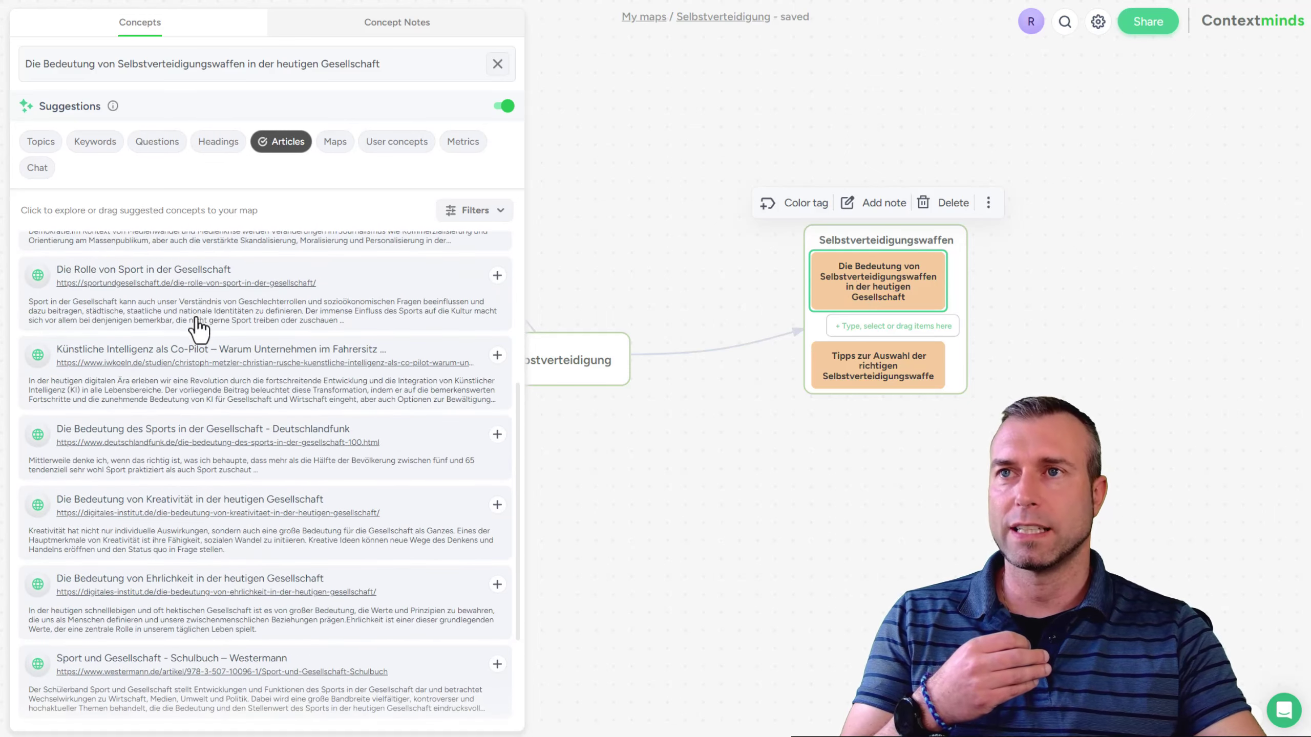
pyautogui.scroll(5, 196, 322)
pyautogui.click(211, 144)
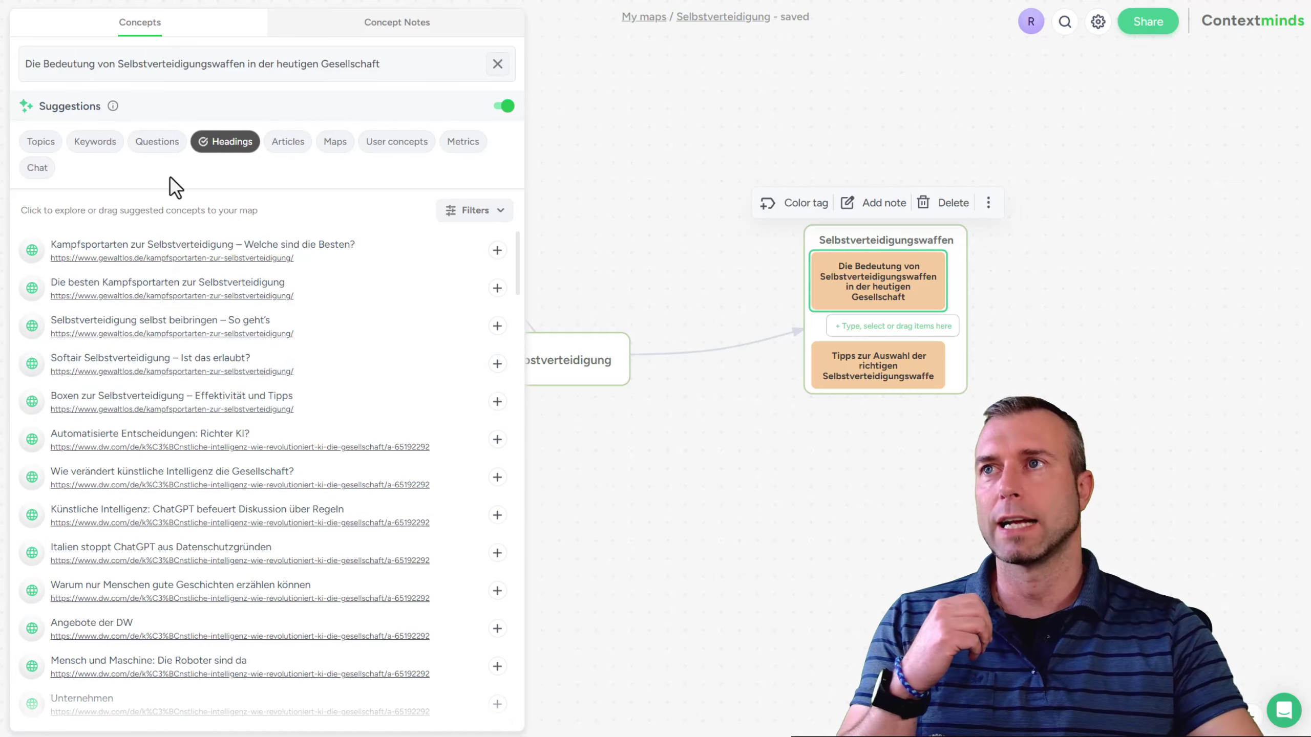
pyautogui.click(165, 144)
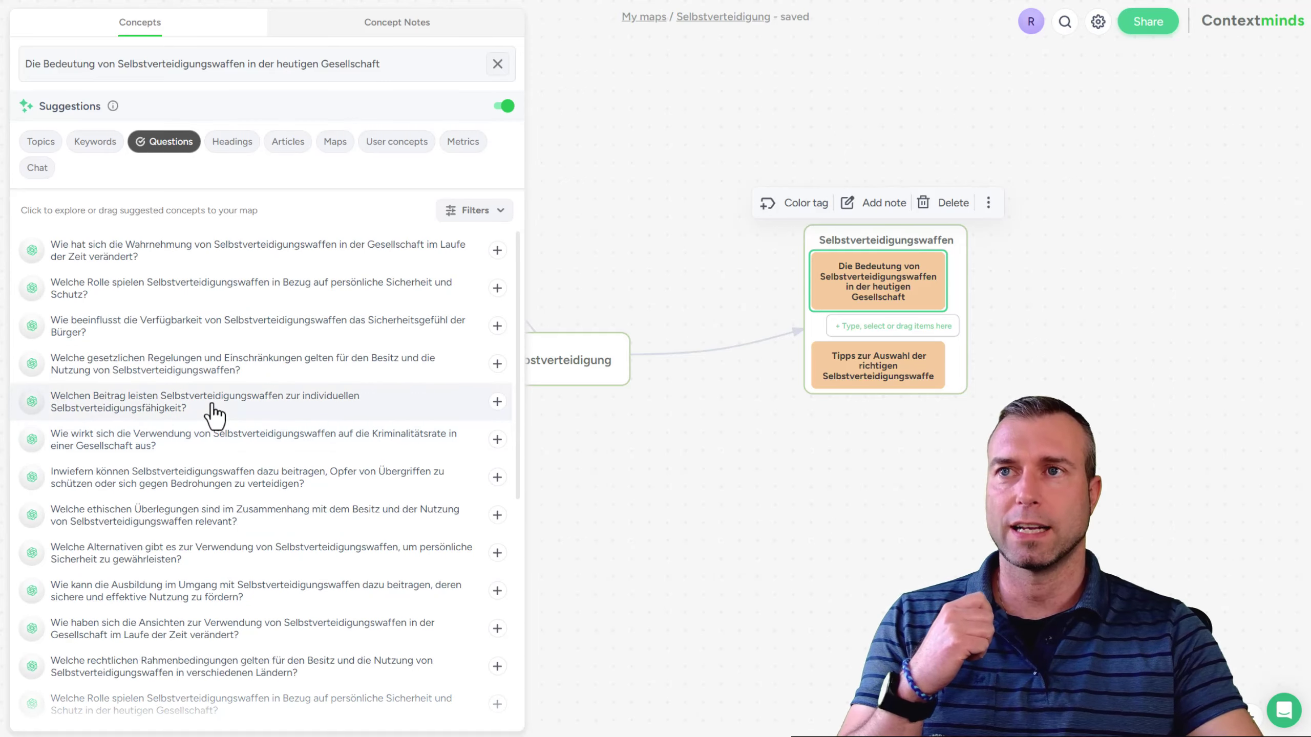
pyautogui.moveTo(869, 298)
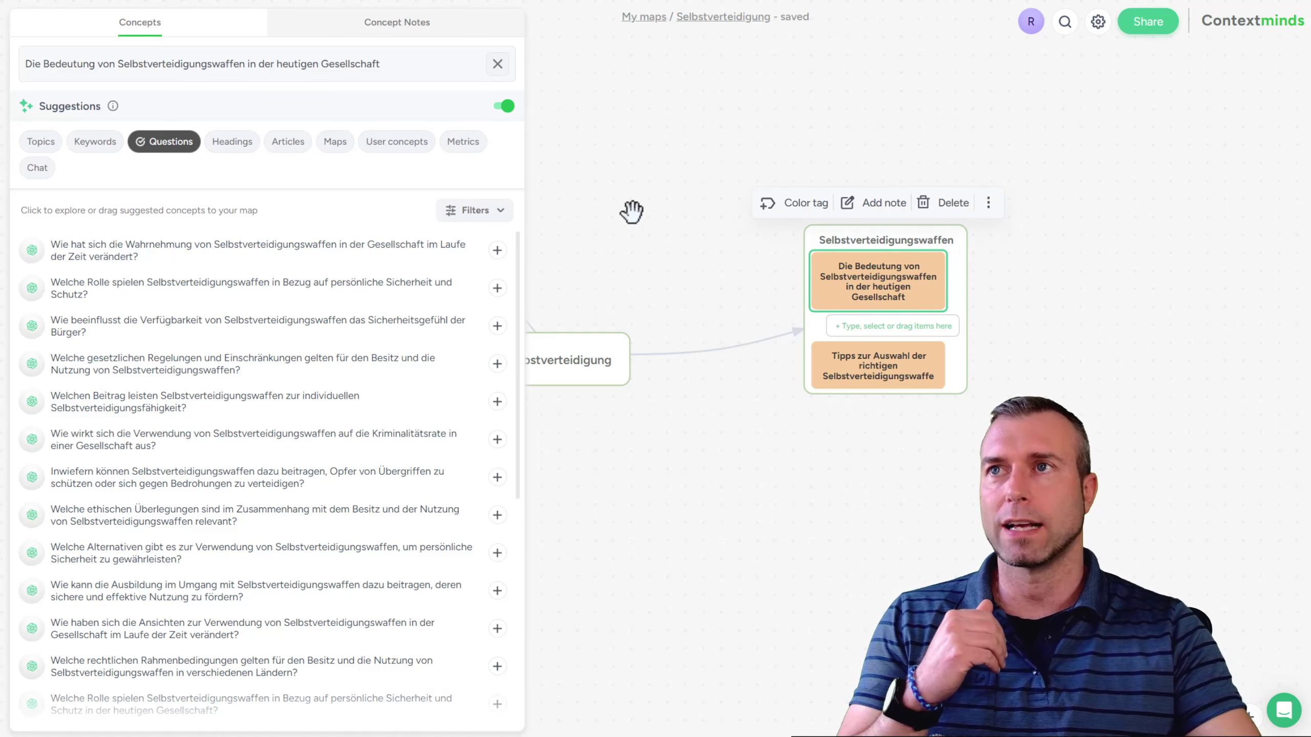
# View the item's concept notes, then show the question suggestions for the main Selbstverteidigung concept.
pyautogui.click(410, 31)
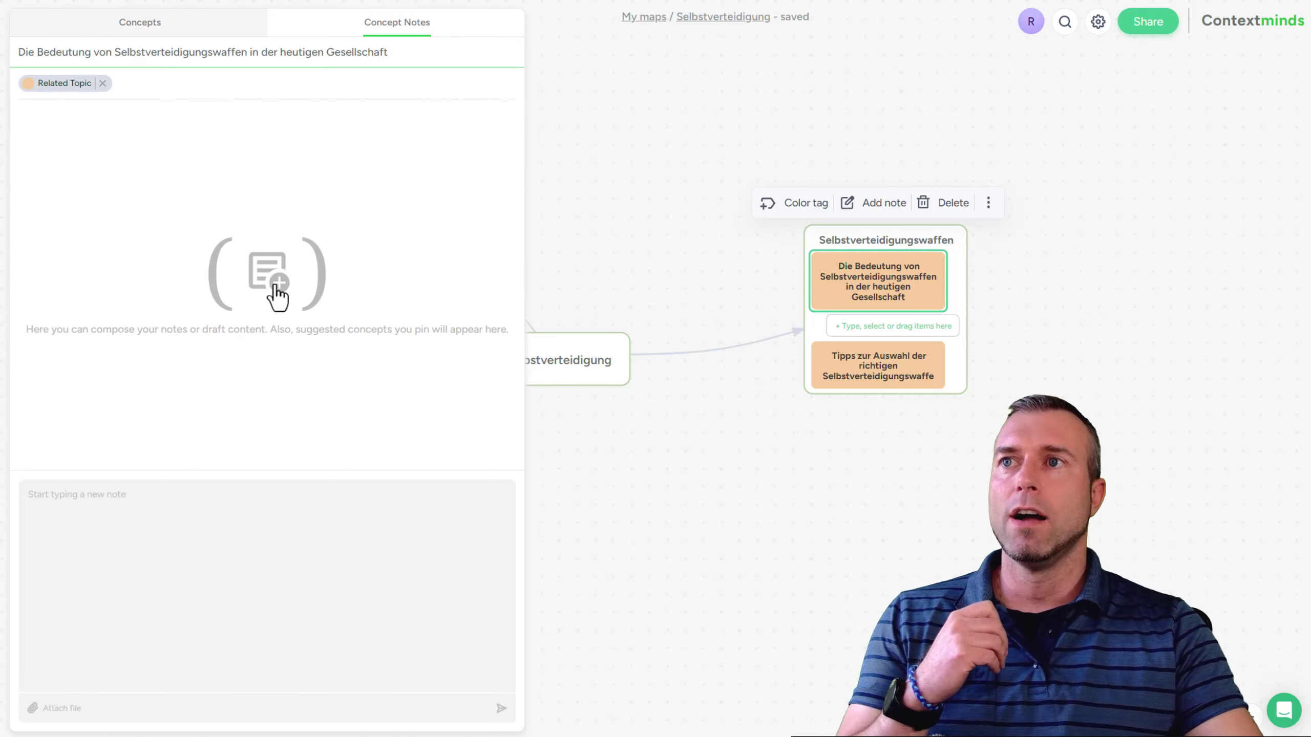
pyautogui.click(177, 32)
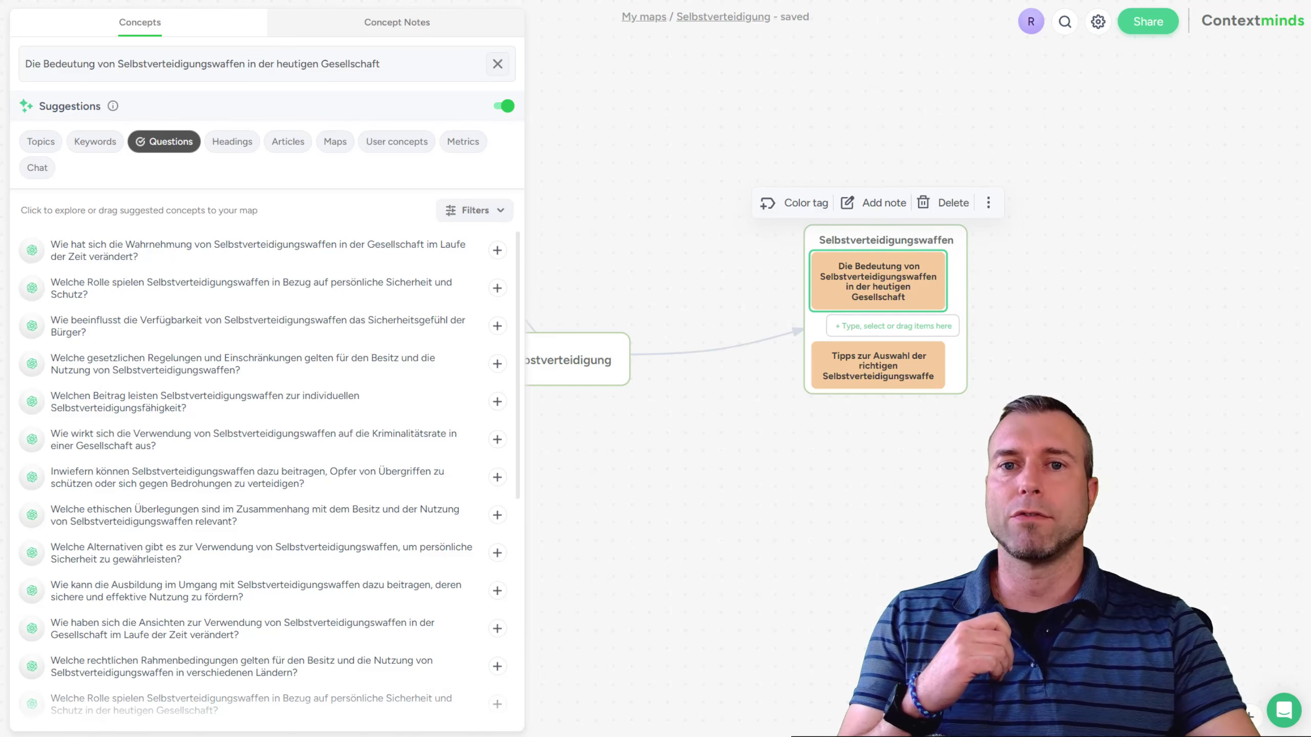
pyautogui.moveTo(644, 521); pyautogui.dragTo(796, 481)
pyautogui.scroll(3, 796, 481)
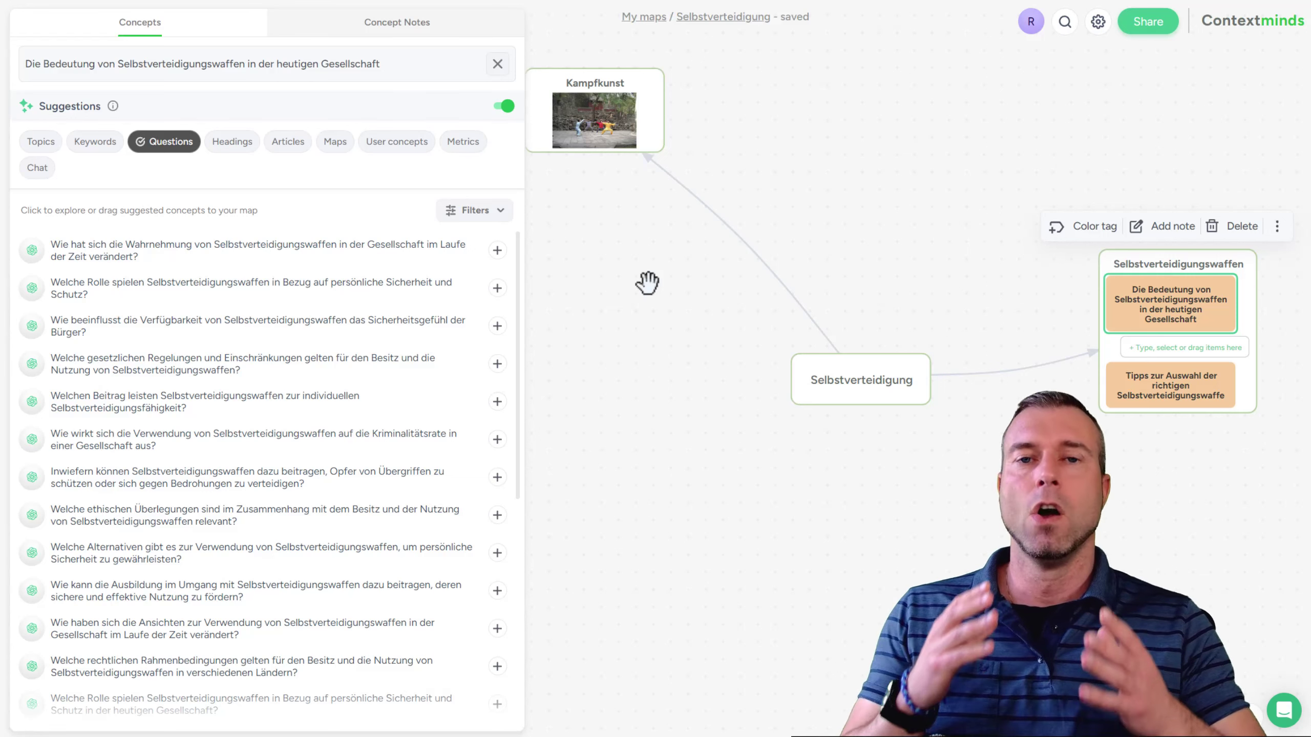
pyautogui.click(855, 388)
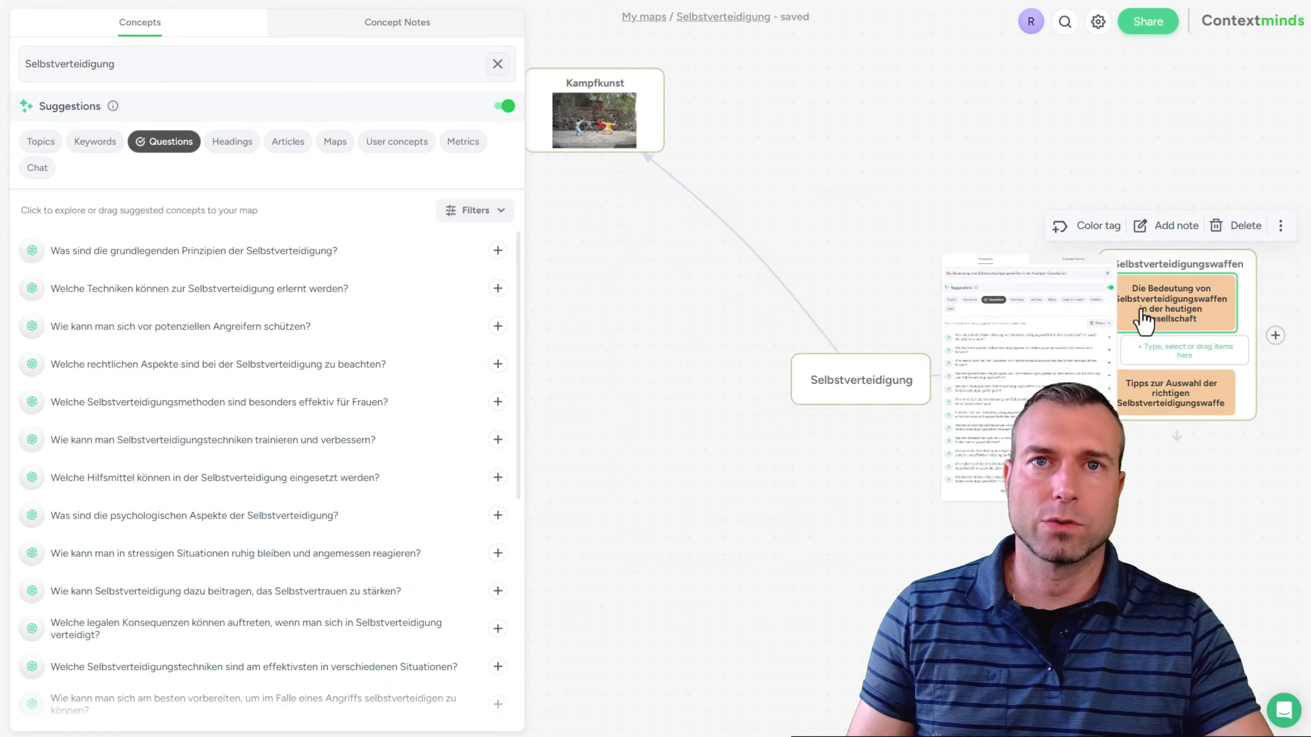
# Add a purple color tag named "weaqwe" to the item "Die Bedeutung von Selbstverteidigungswaffen in der heutigen Gesellschaft" and deselect it.
pyautogui.click(1149, 317)
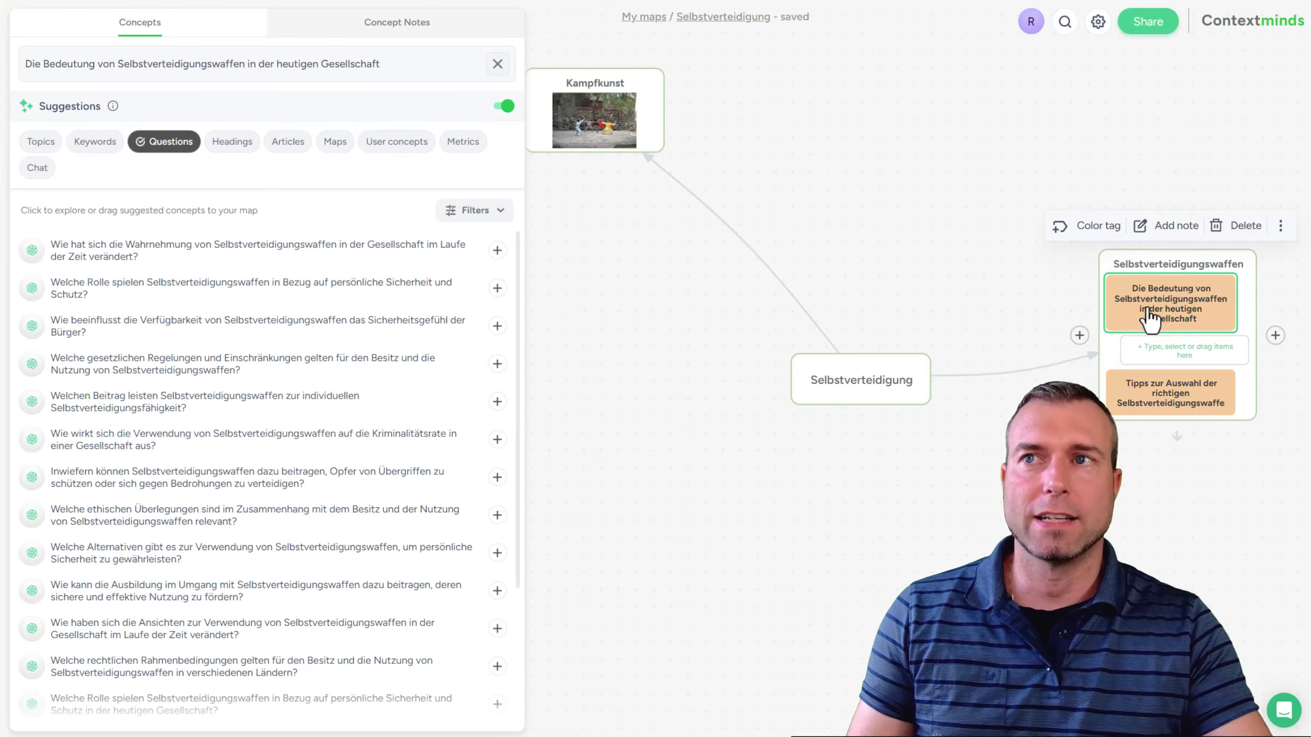
pyautogui.click(1090, 228)
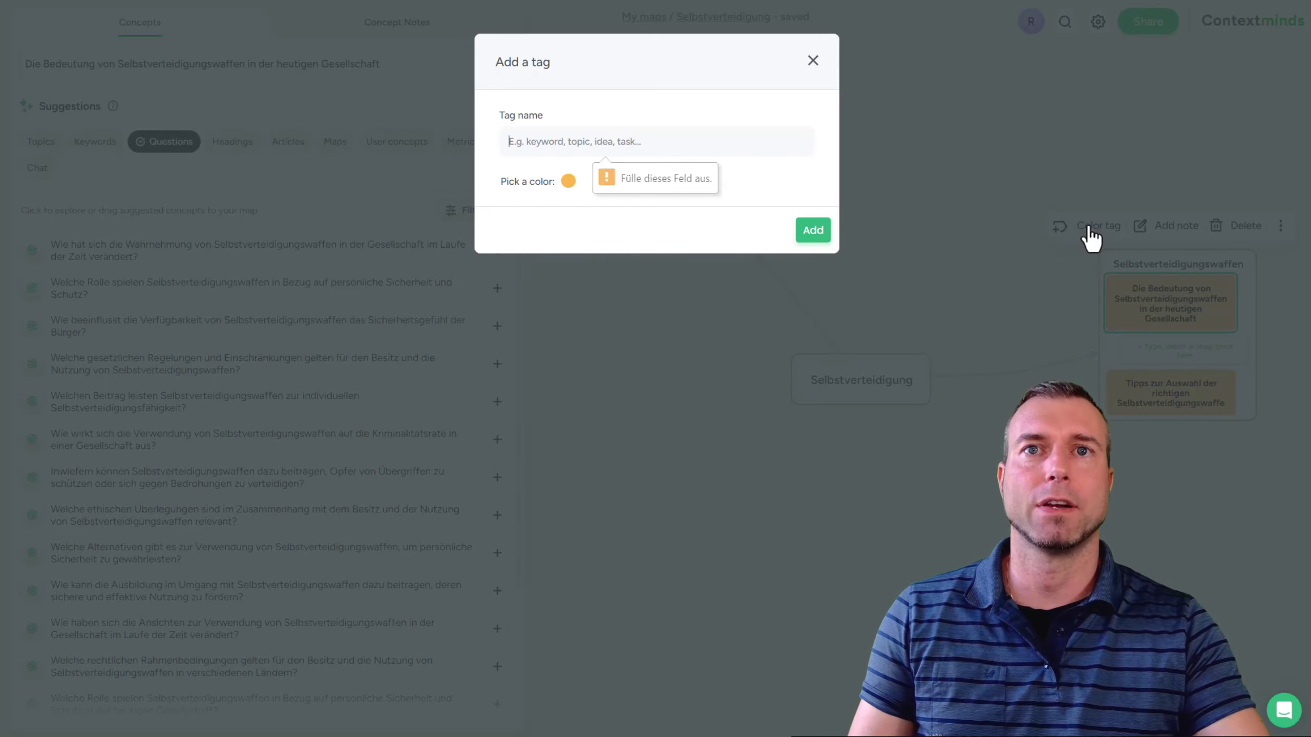
pyautogui.click(568, 182)
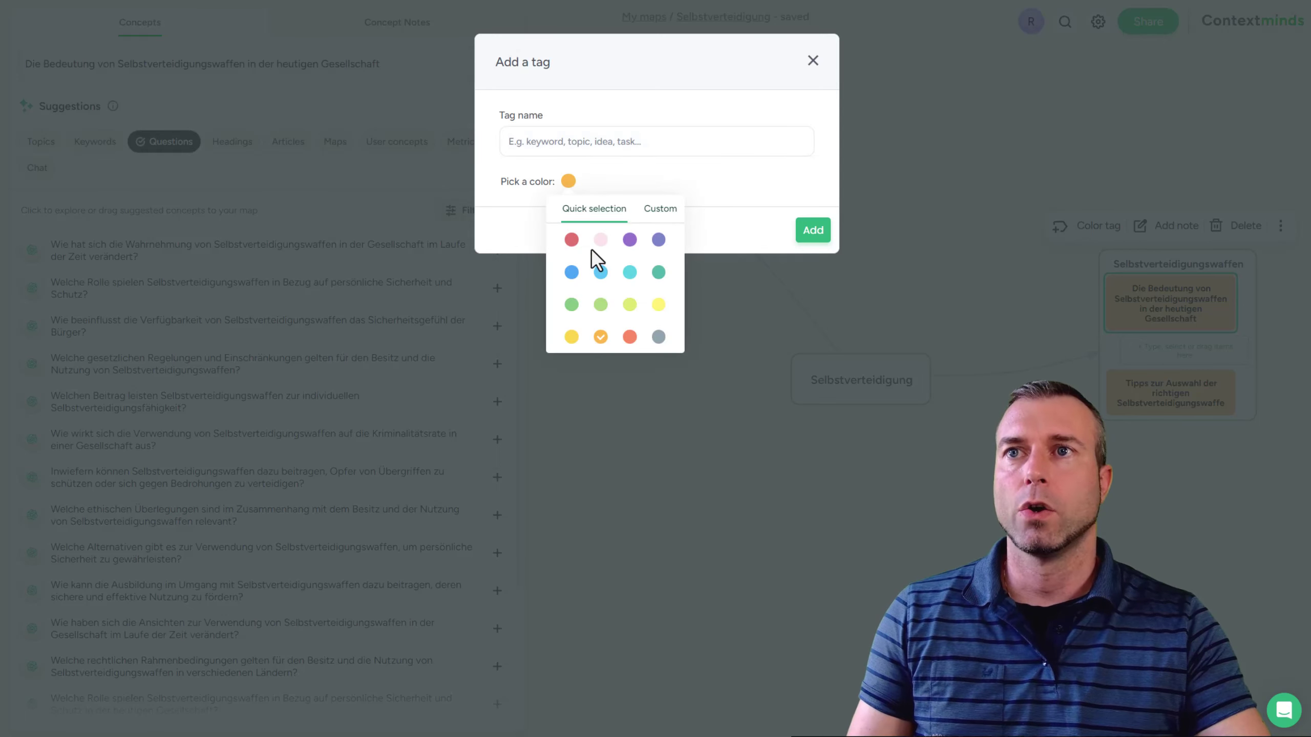
pyautogui.click(630, 239)
pyautogui.click(547, 139)
pyautogui.write('weaqwe')
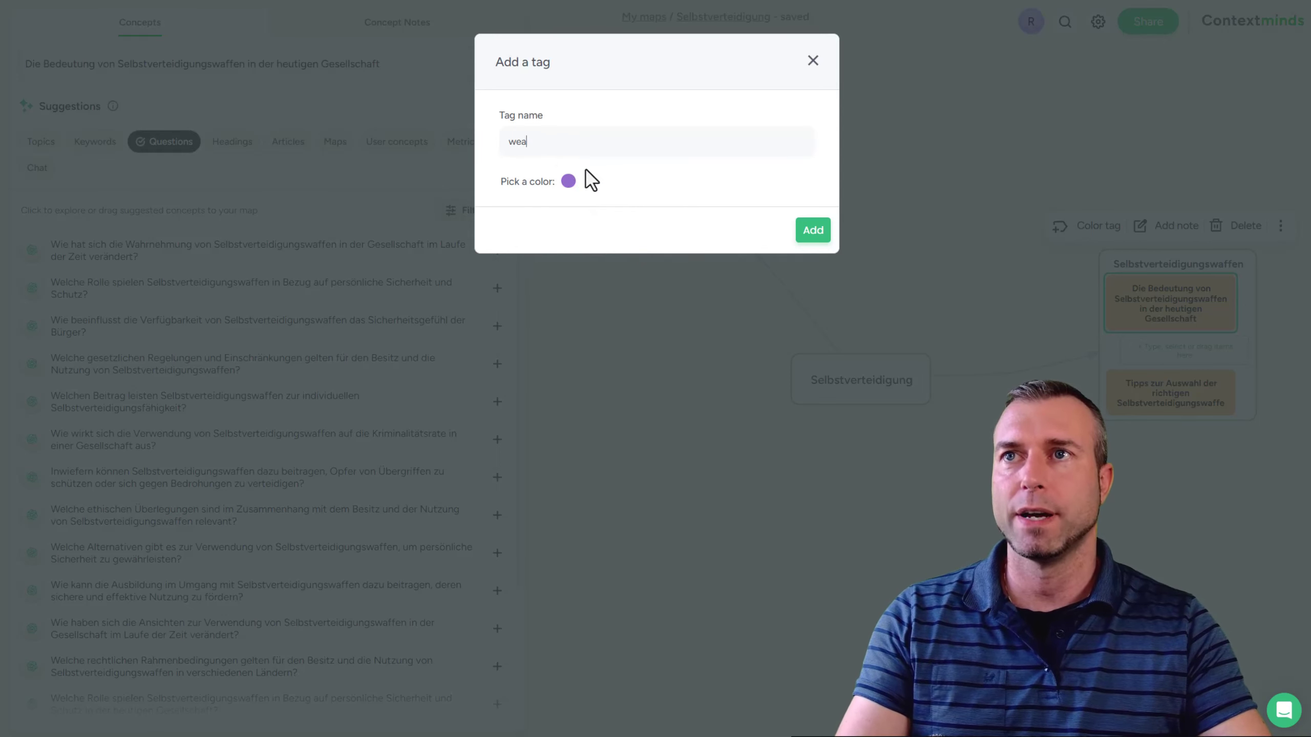
pyautogui.click(812, 231)
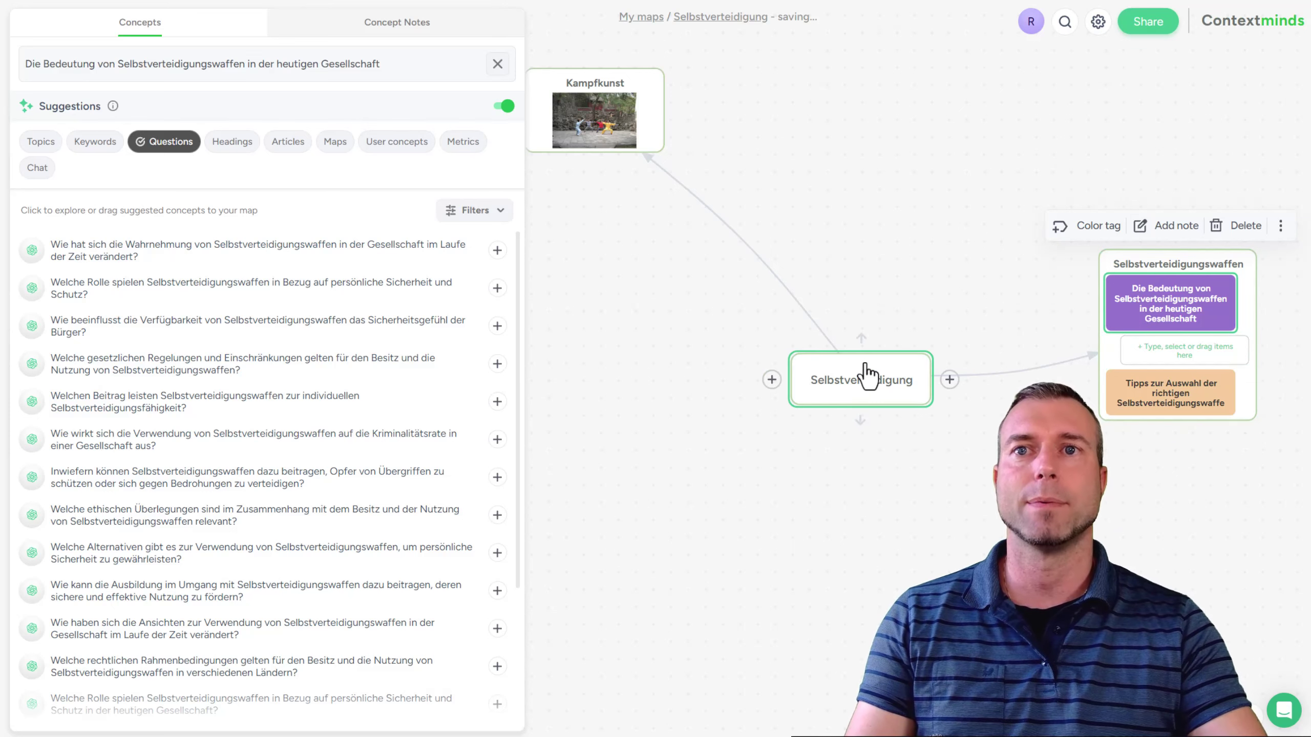
pyautogui.click(1123, 460)
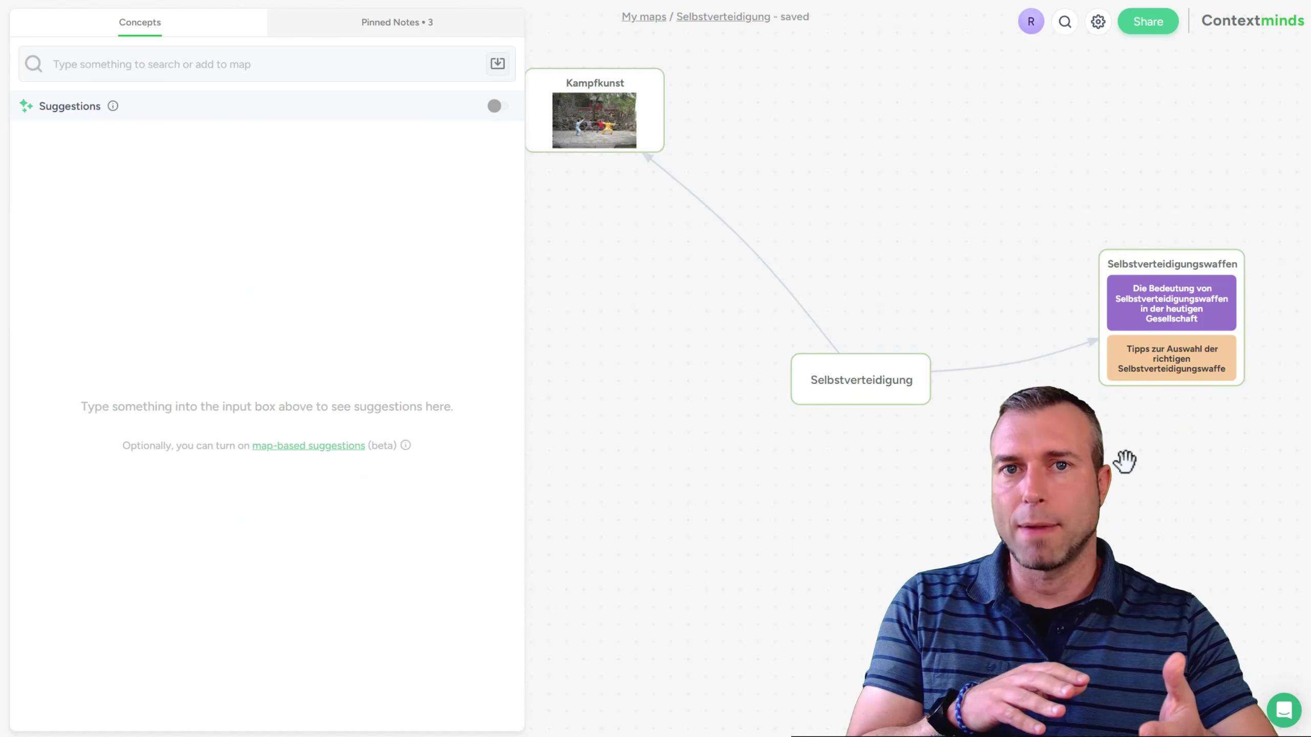
# Review the map's sharing options, including the public link, e-mail access and the PNG and PDF exports.
pyautogui.click(1065, 24)
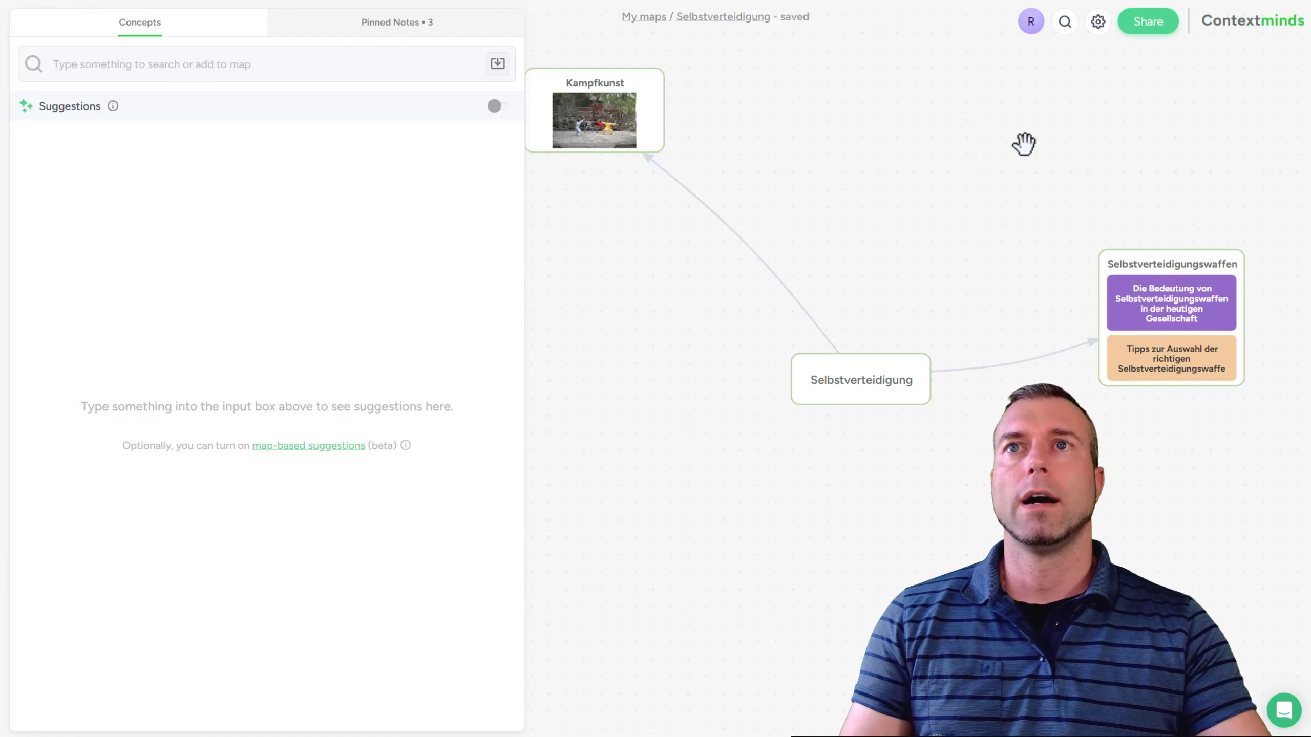
pyautogui.click(1158, 30)
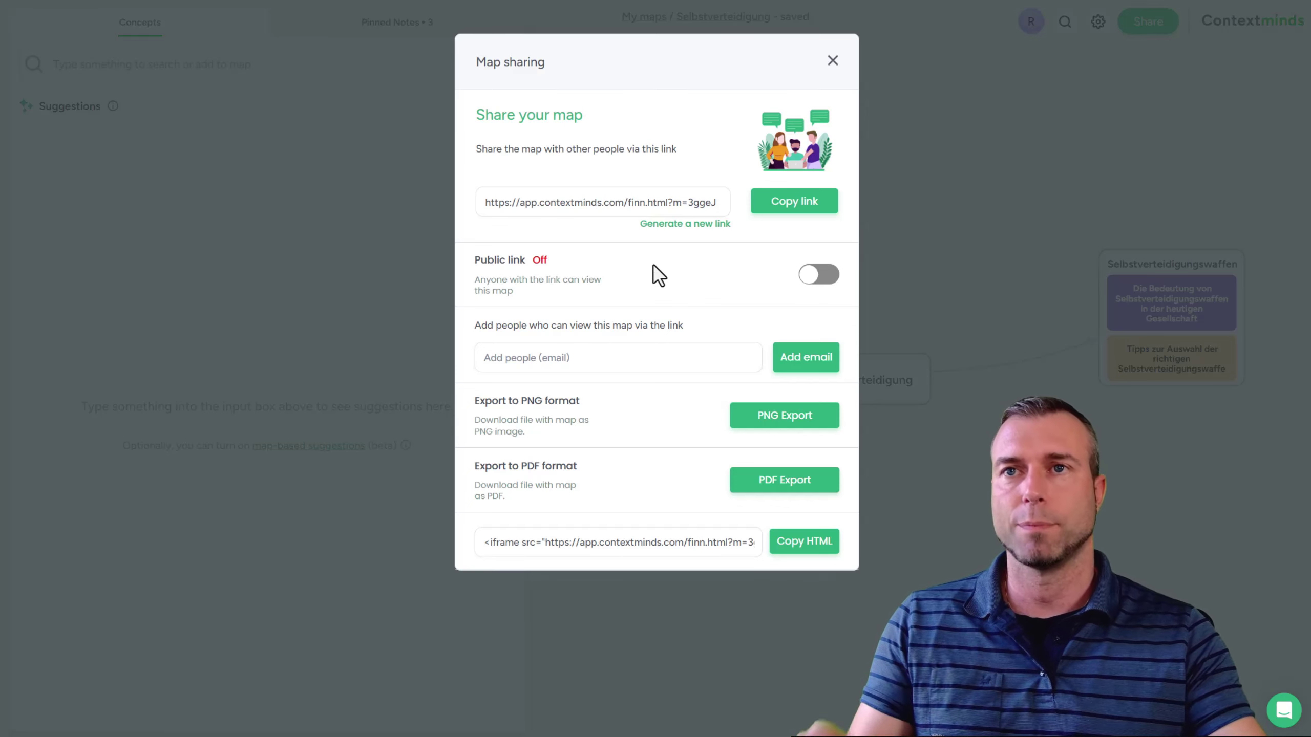
pyautogui.click(833, 61)
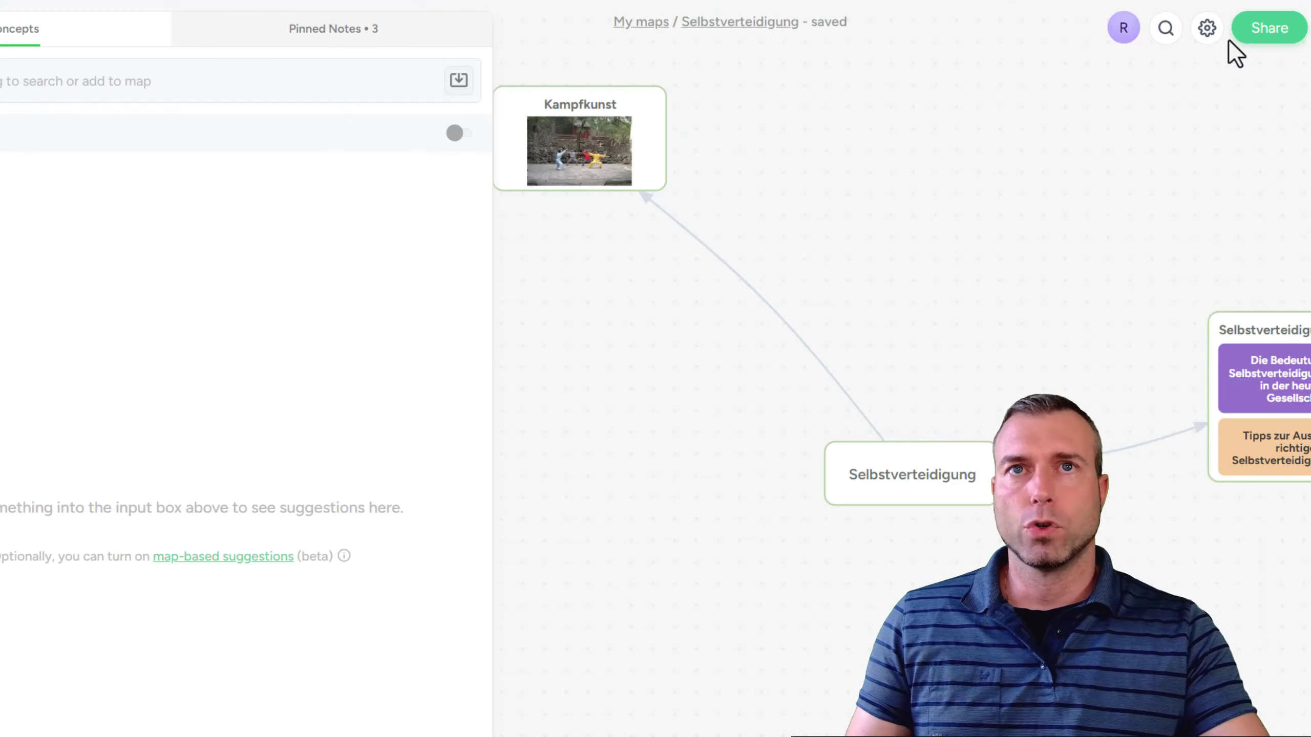
# Open the map's settings and examine the target country and language choices without changing them.
pyautogui.click(1206, 29)
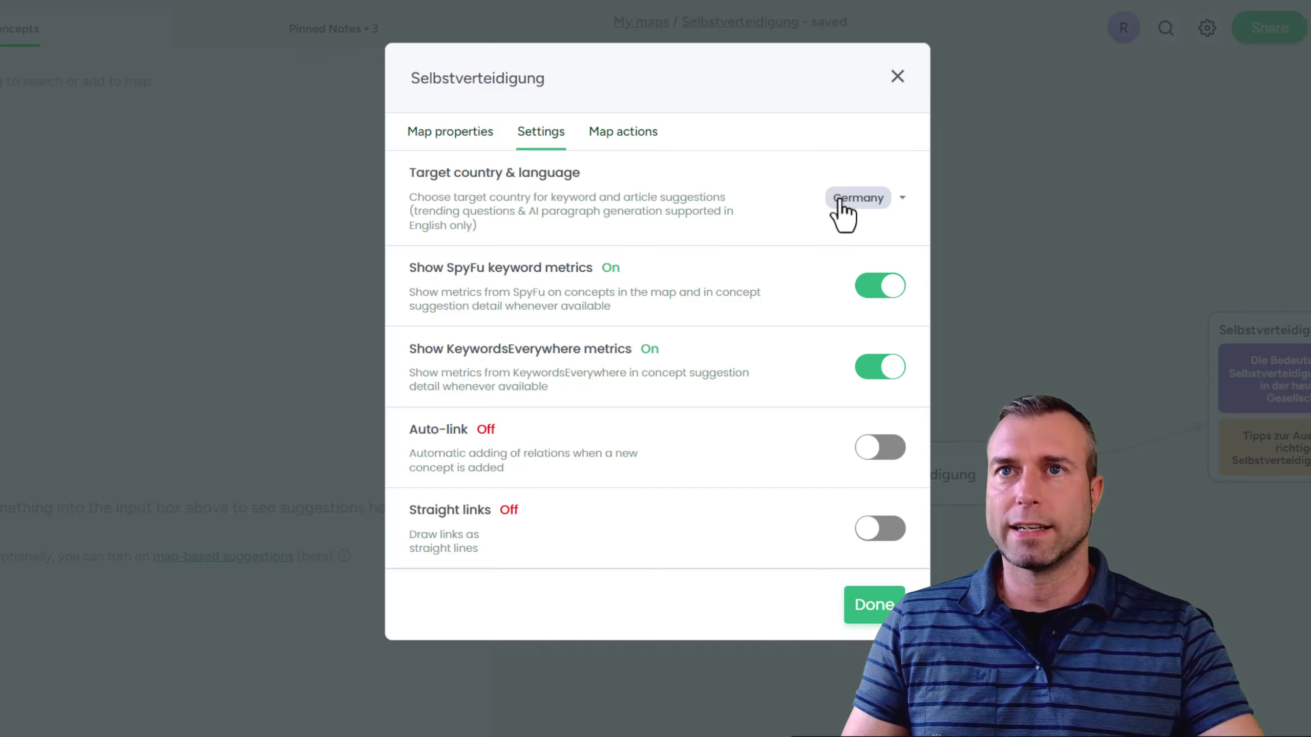
pyautogui.click(878, 200)
pyautogui.click(755, 188)
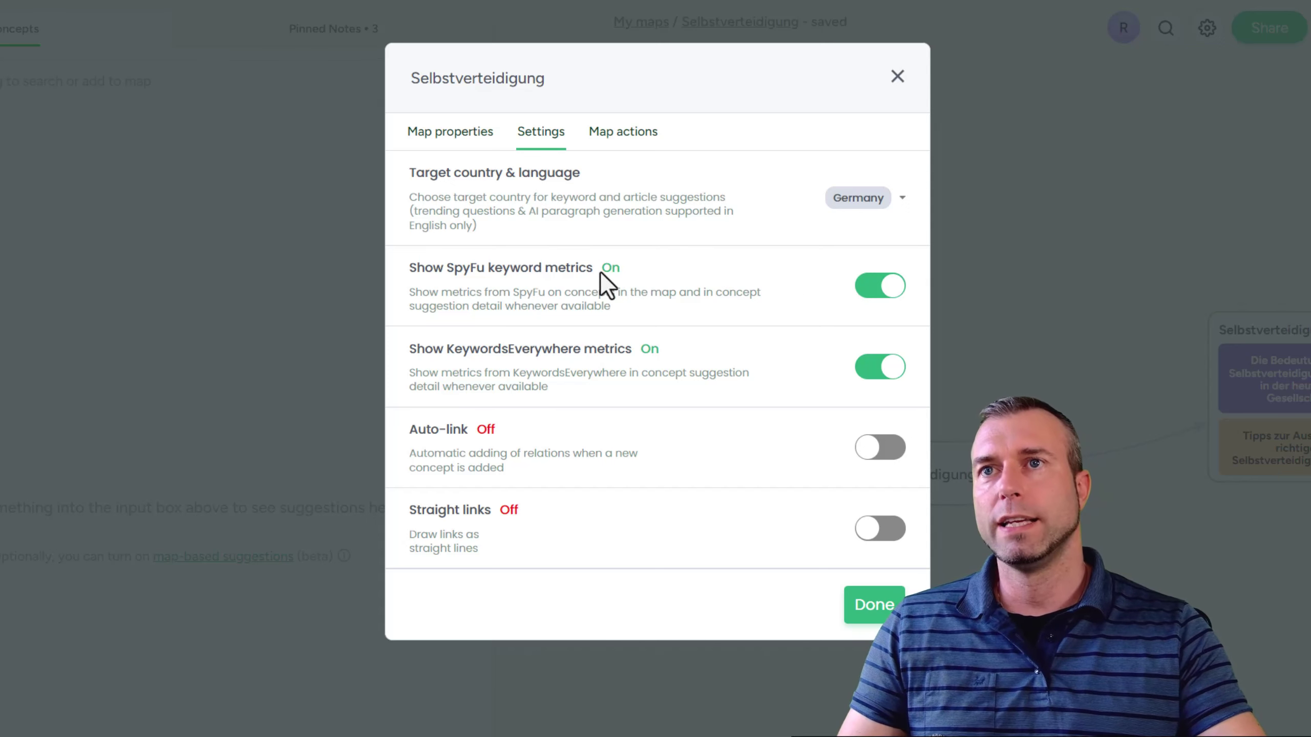
# Review the SpyFu keyword metrics setting and the map's export actions, including SVG and CSV, and close the map settings.
pyautogui.click(553, 274)
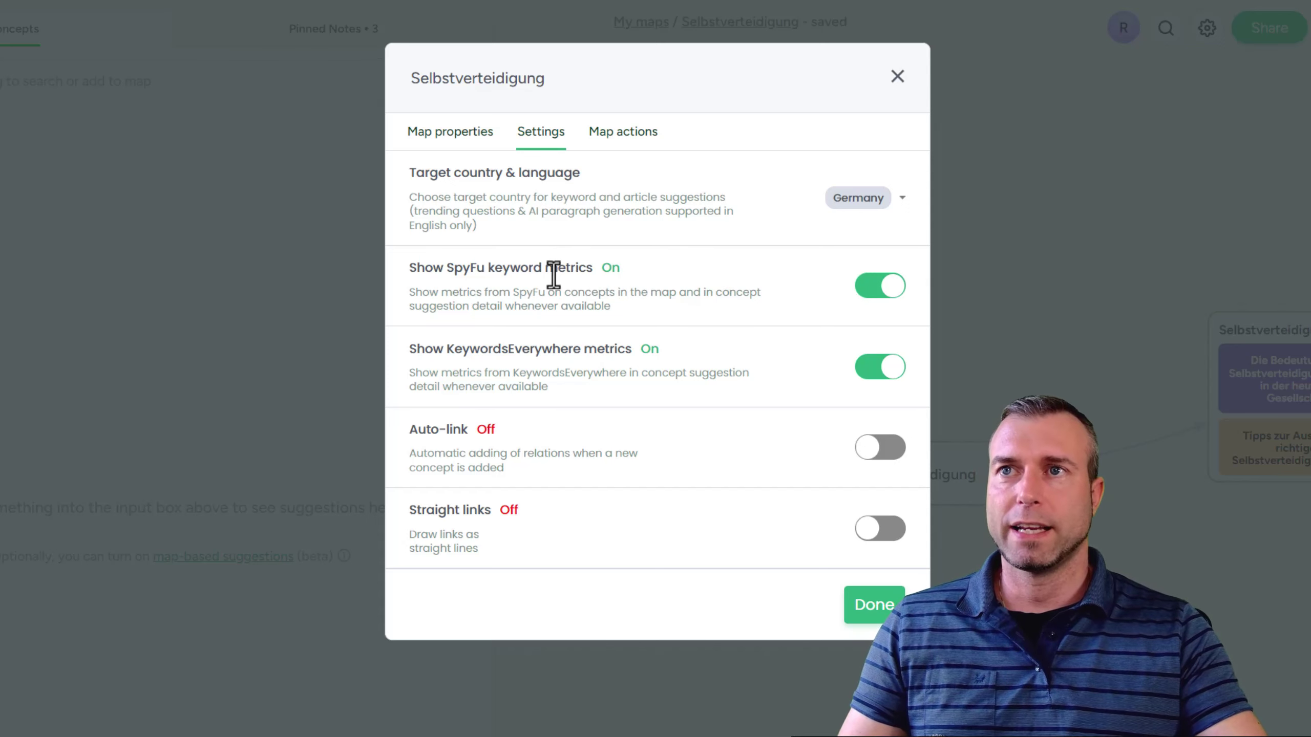
pyautogui.moveTo(447, 269); pyautogui.dragTo(479, 267)
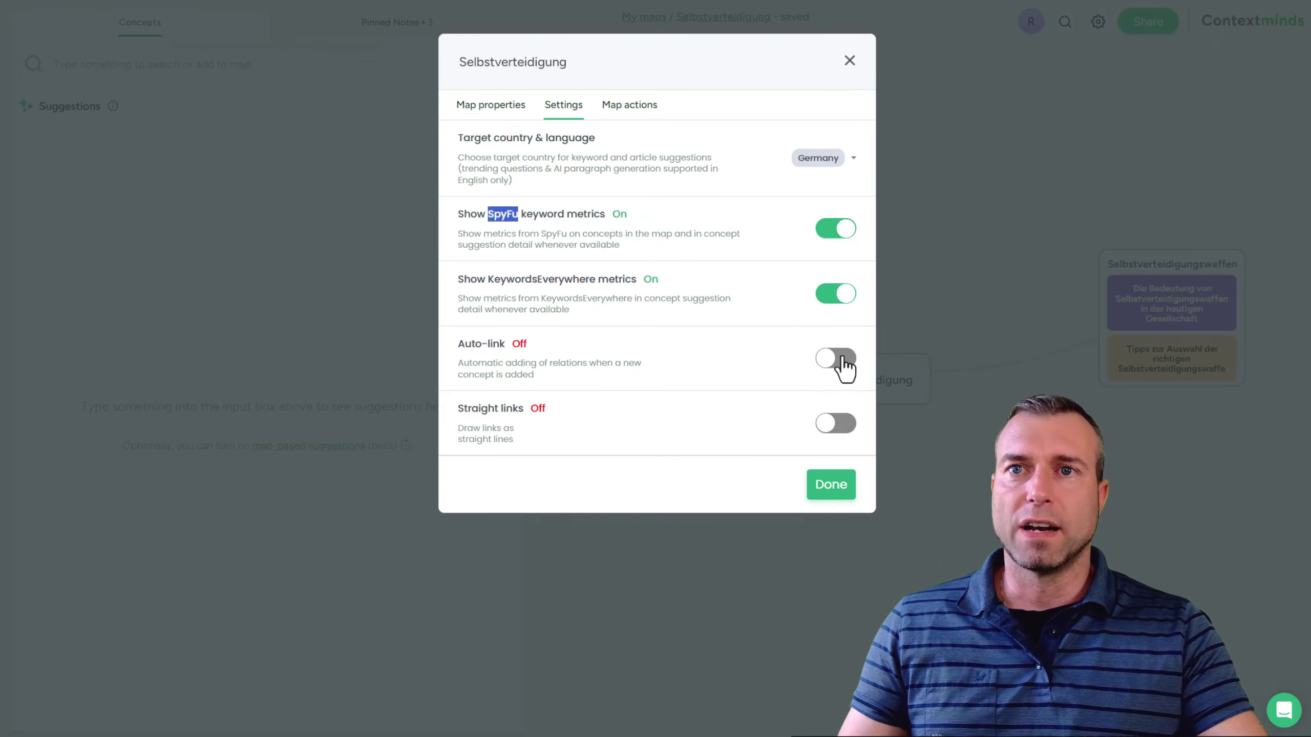
pyautogui.click(625, 106)
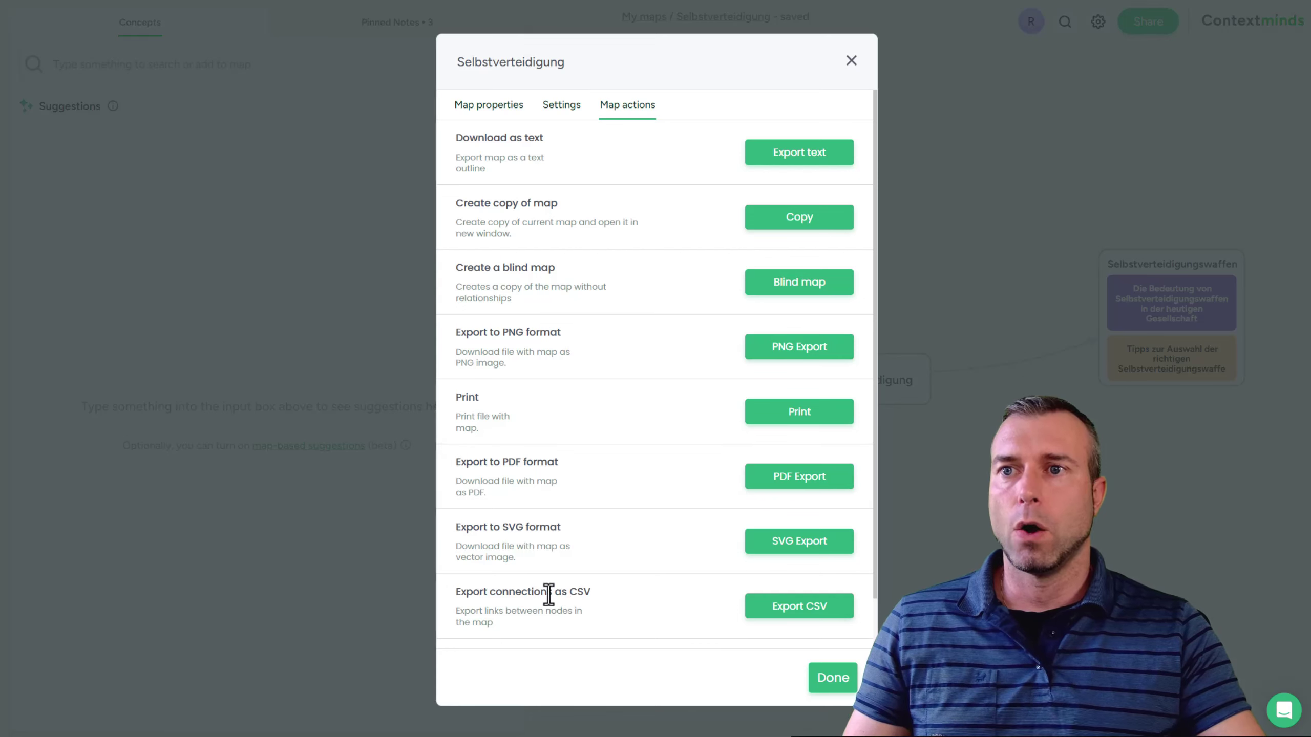
pyautogui.moveTo(570, 593); pyautogui.dragTo(599, 594)
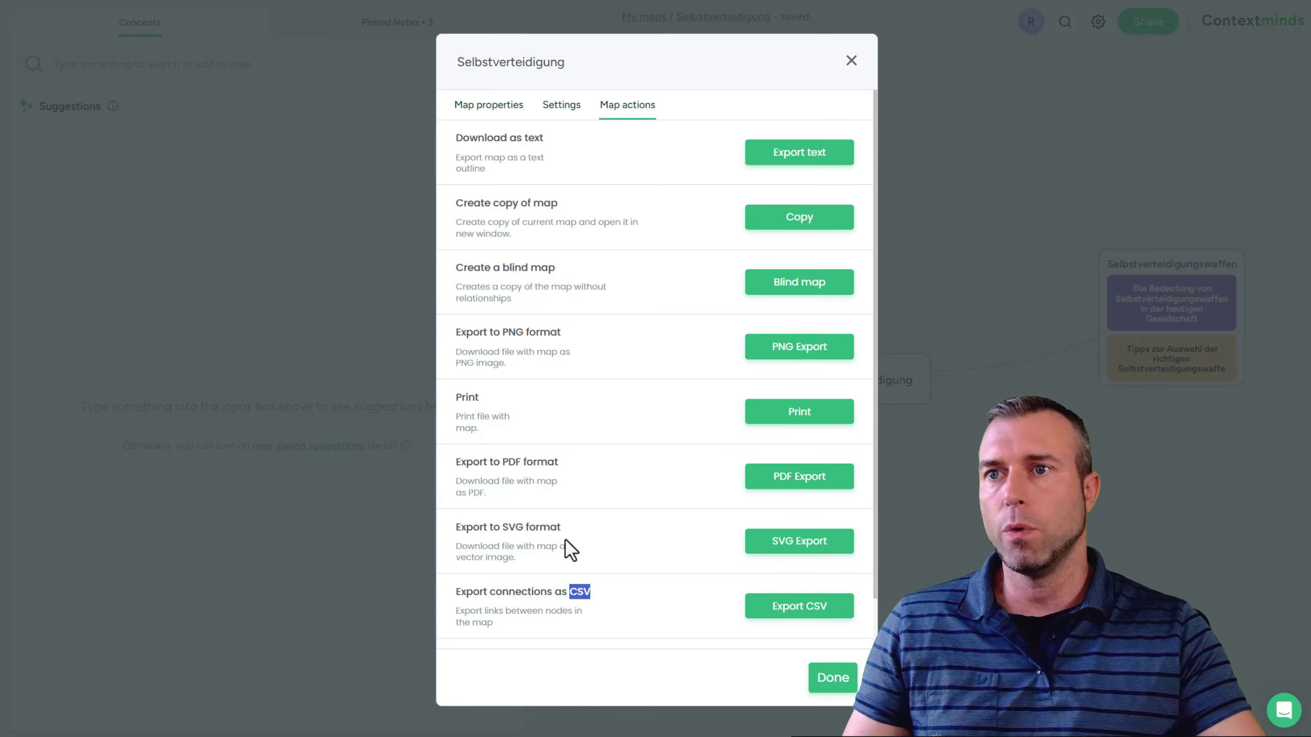
pyautogui.moveTo(505, 527); pyautogui.dragTo(600, 530)
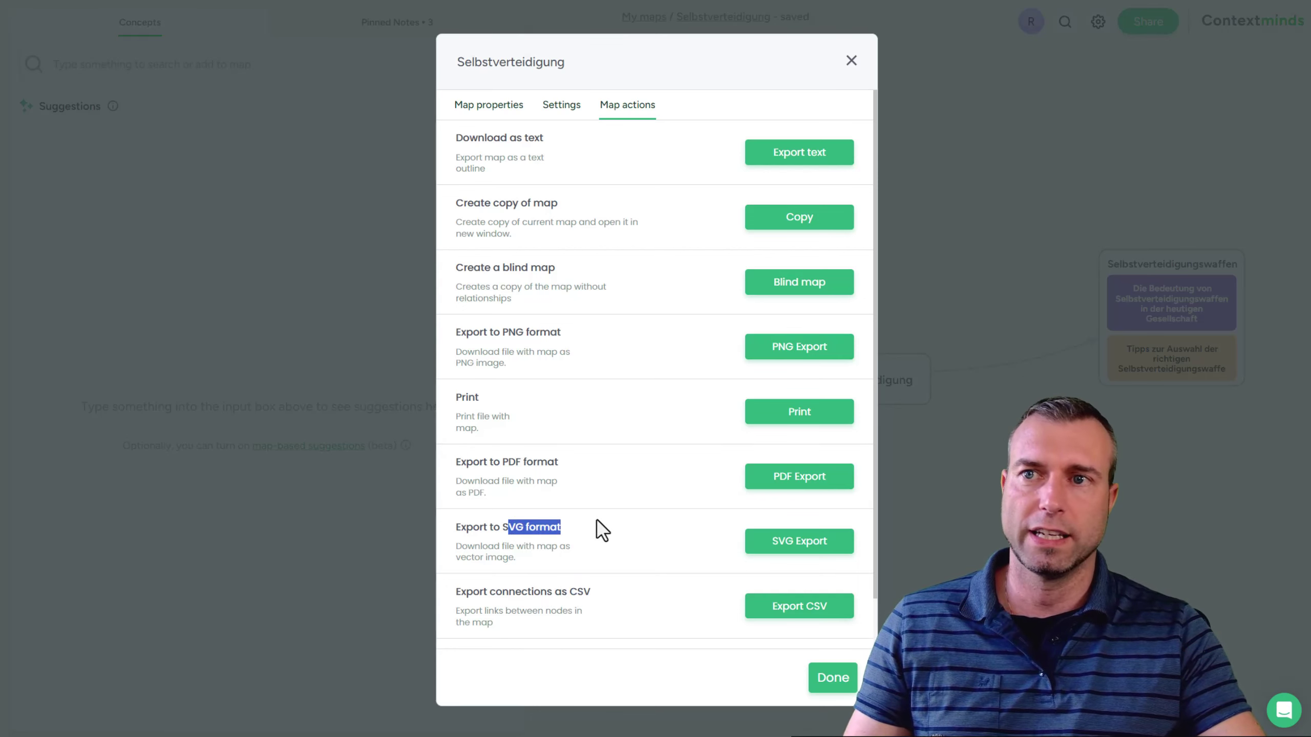
pyautogui.click(571, 553)
pyautogui.moveTo(505, 528); pyautogui.dragTo(585, 530)
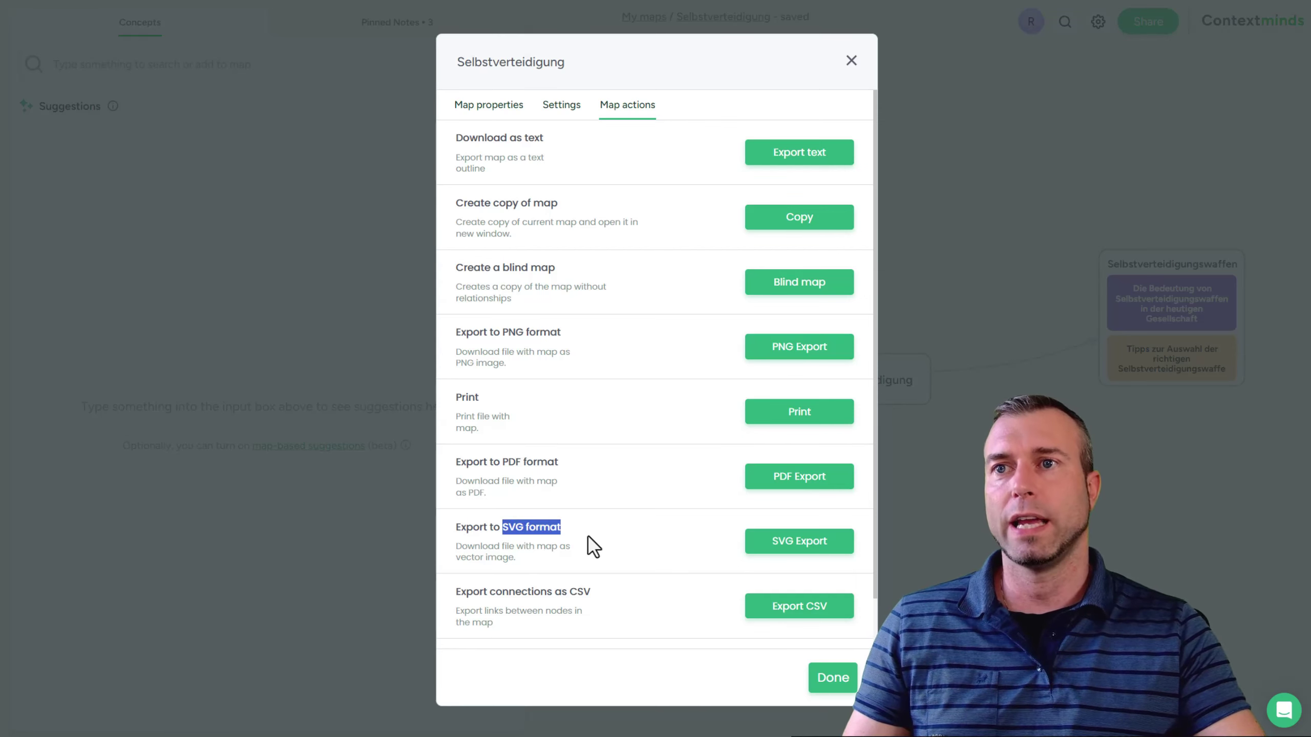
pyautogui.click(851, 61)
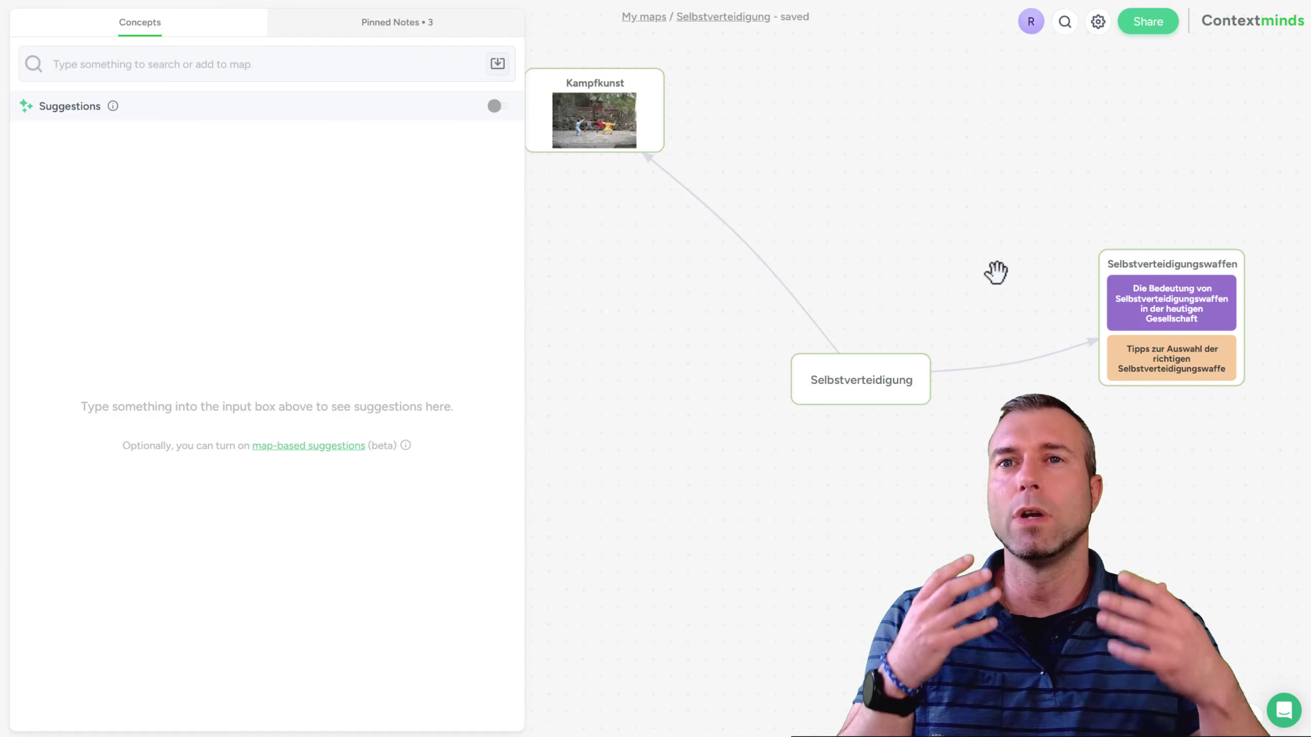
# Add the topic "Die Bedeutung von Kampfkunst in der heutigen Gesellschaft" to the map from the topic suggestions for the Kampfkunst concept.
pyautogui.click(866, 392)
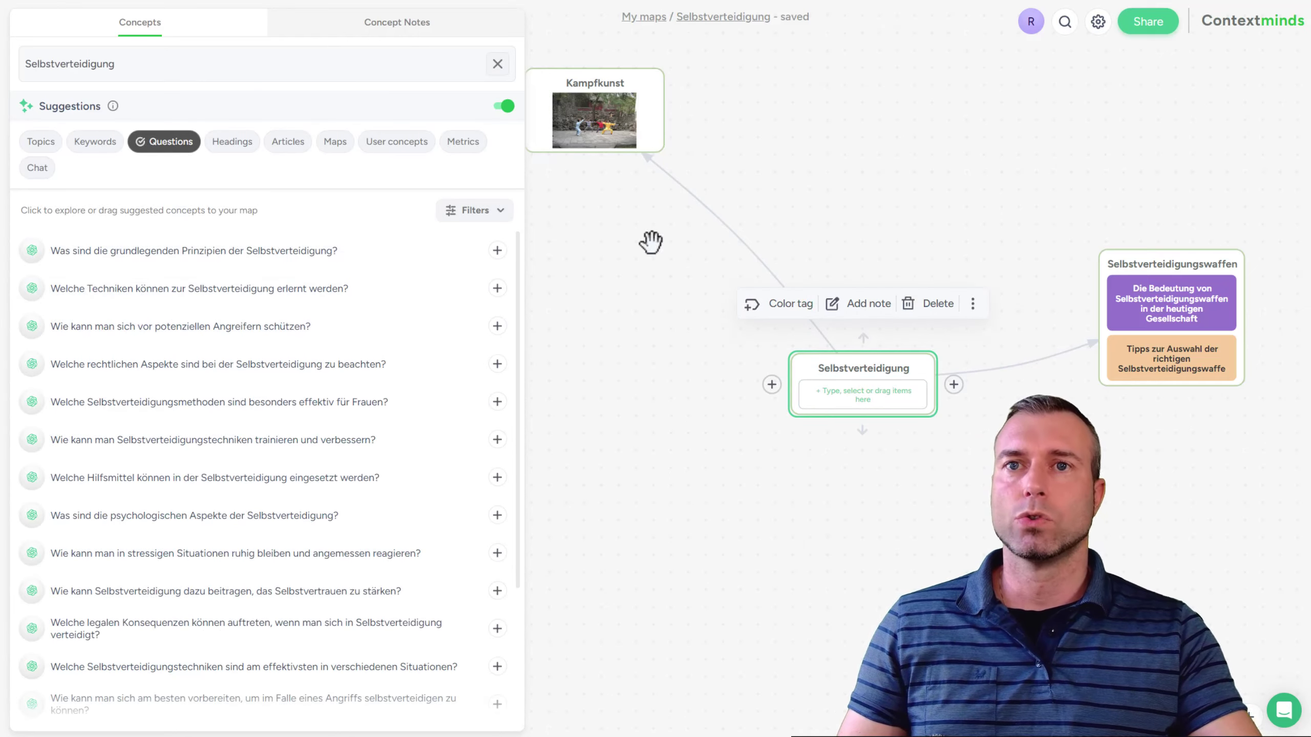
pyautogui.click(609, 120)
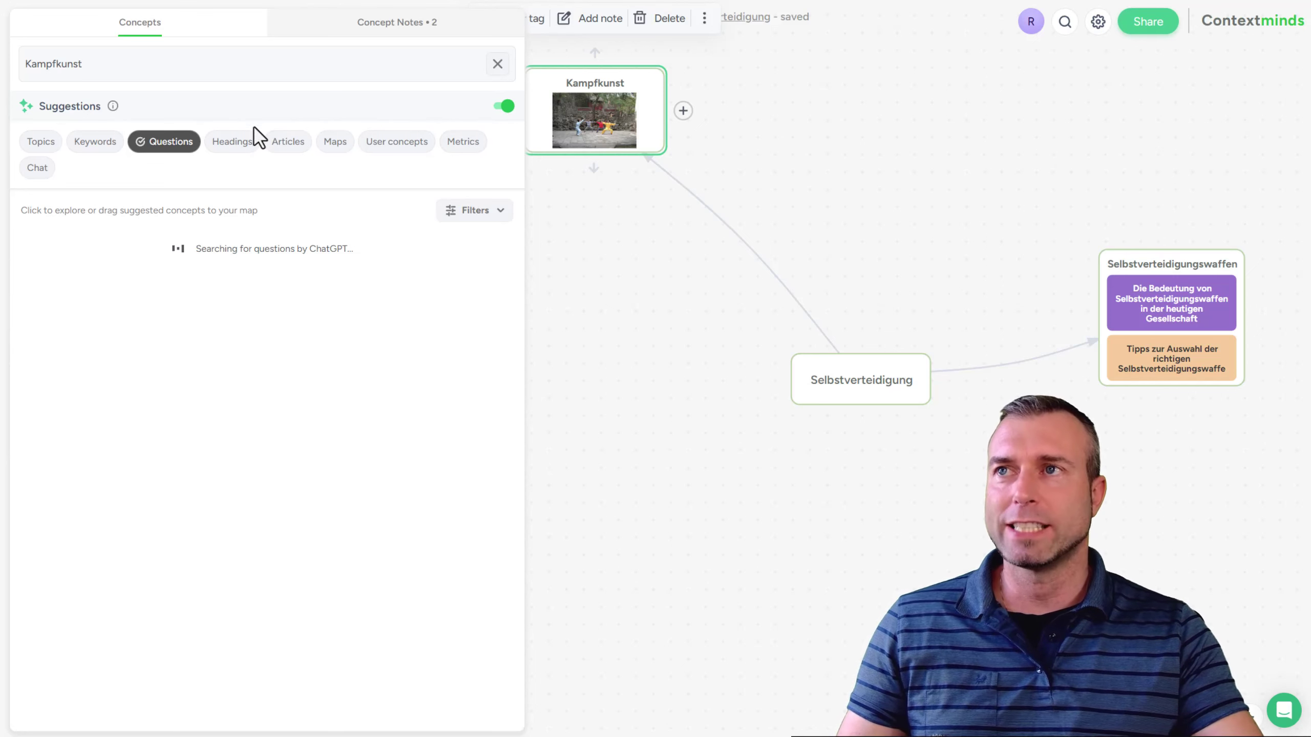
pyautogui.click(108, 153)
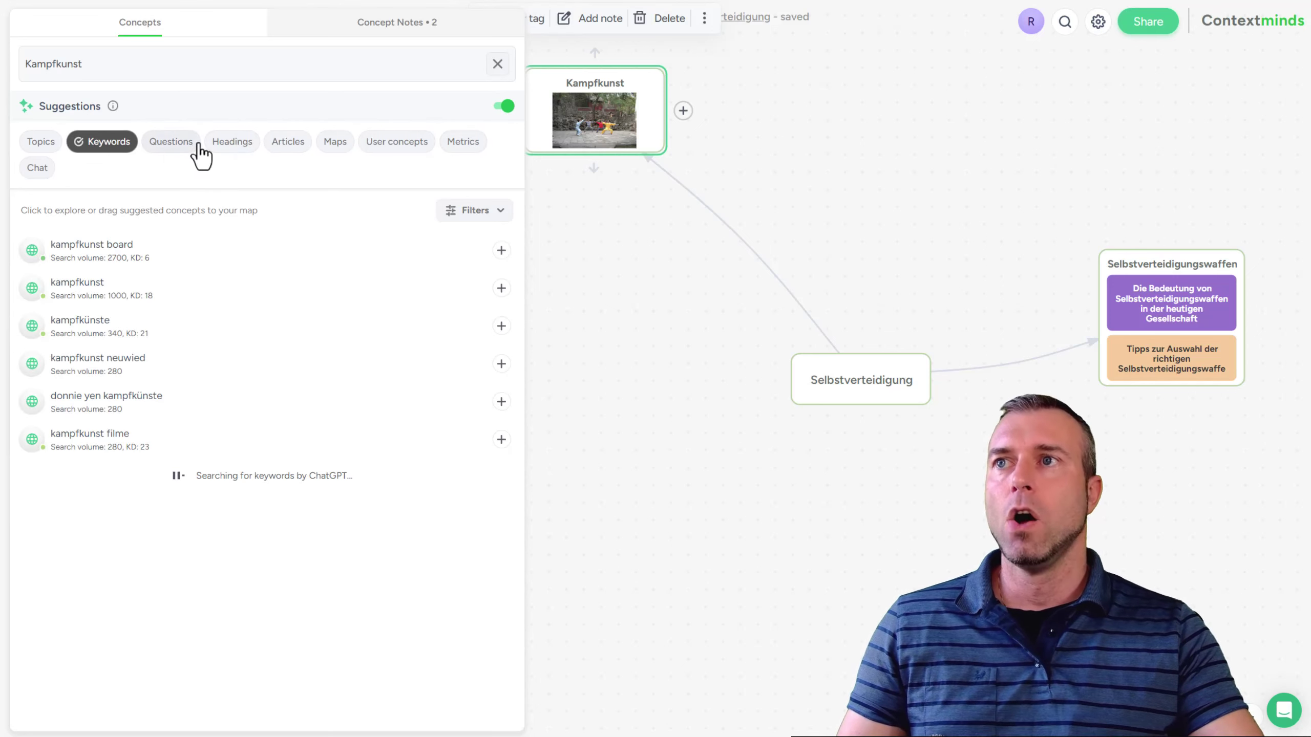
pyautogui.click(42, 145)
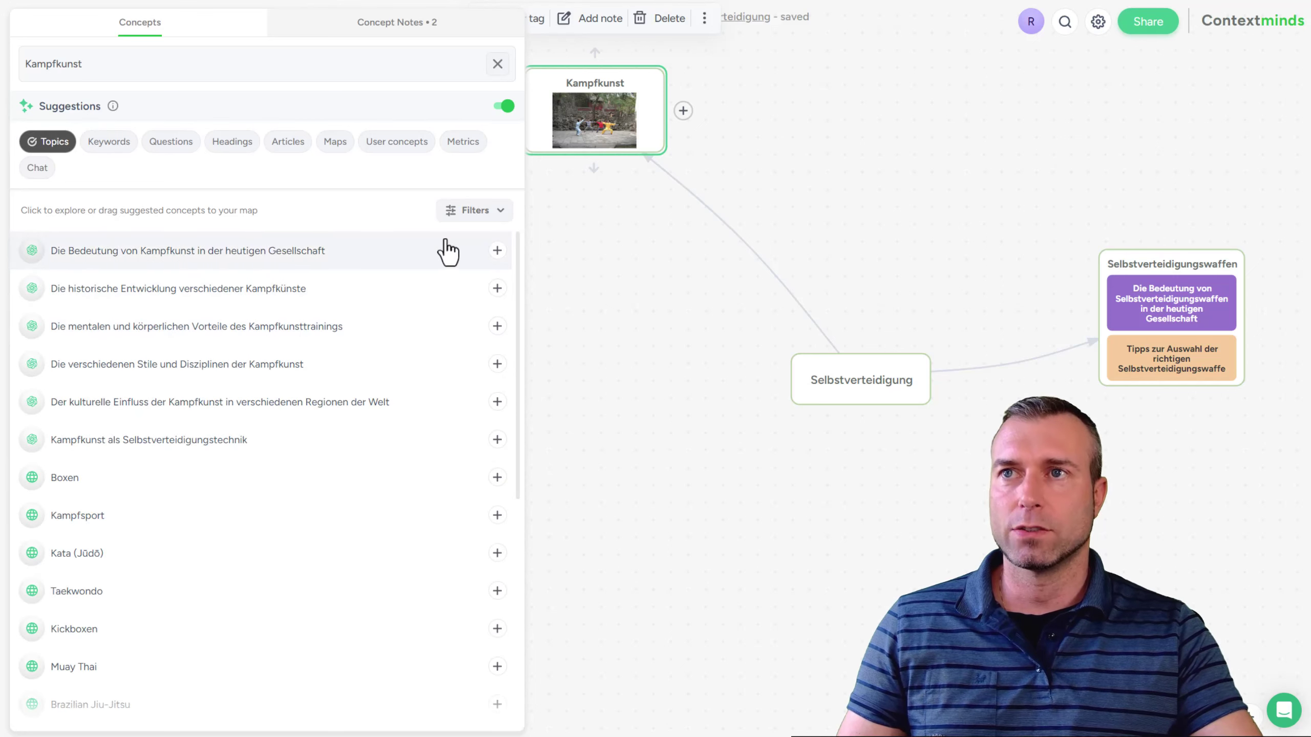
pyautogui.click(497, 250)
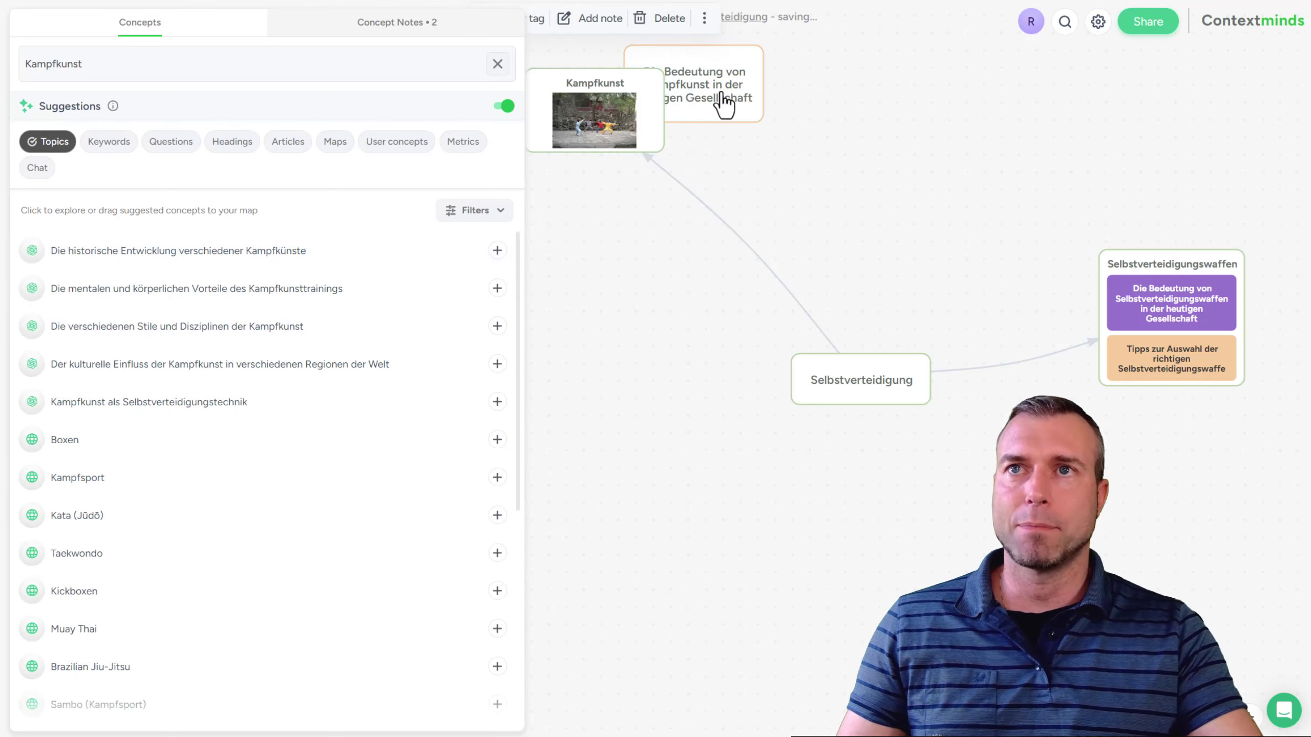
# Link "Die Bedeutung von Kampfkunst in der heutigen Gesellschaft" to Selbstverteidigung and nest it inside the Selbstverteidigungswaffen concept.
pyautogui.moveTo(1001, 161); pyautogui.dragTo(874, 370)
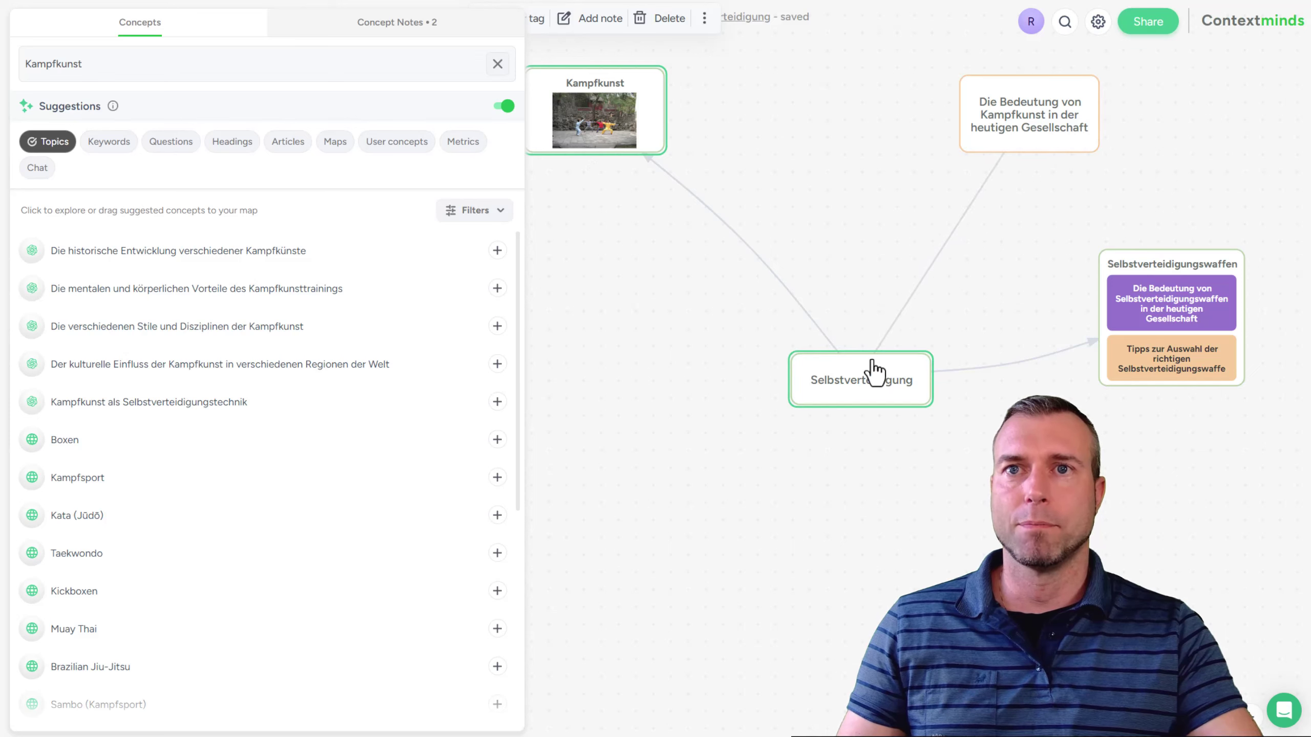
pyautogui.click(415, 258)
pyautogui.moveTo(1006, 140); pyautogui.dragTo(1156, 351)
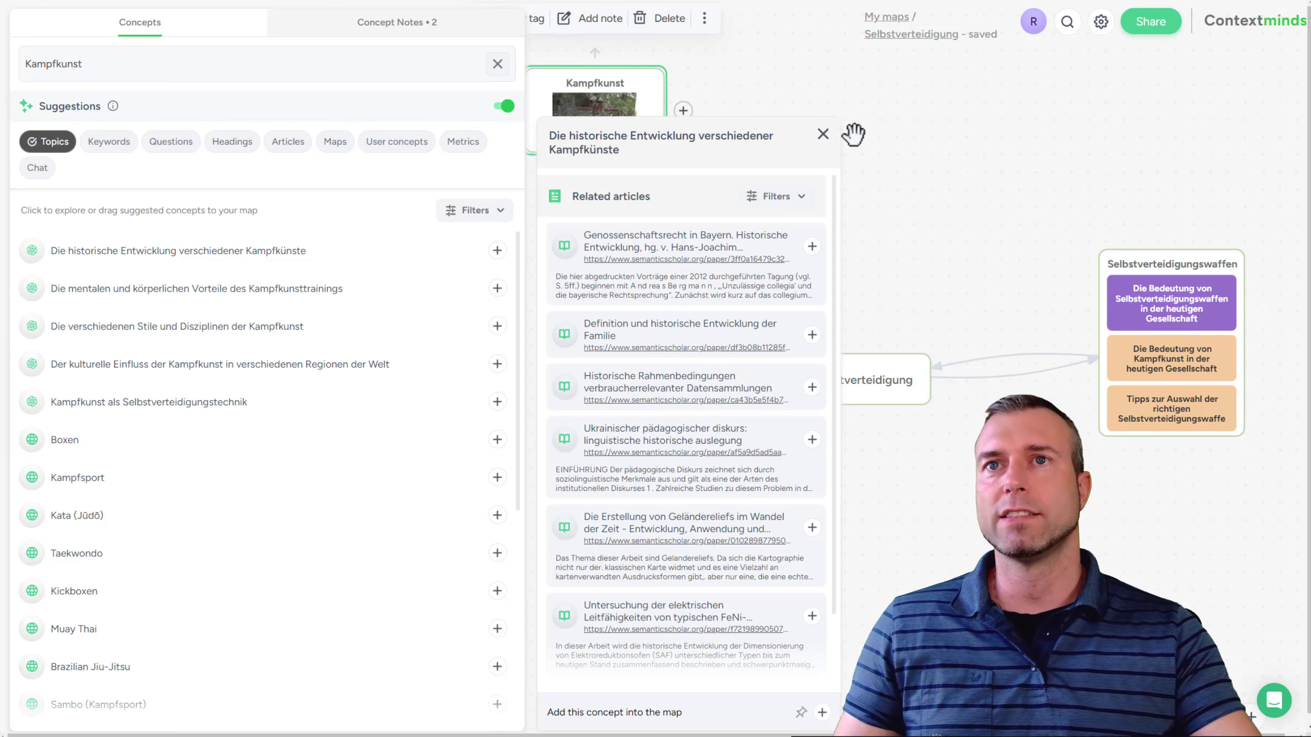
pyautogui.click(824, 135)
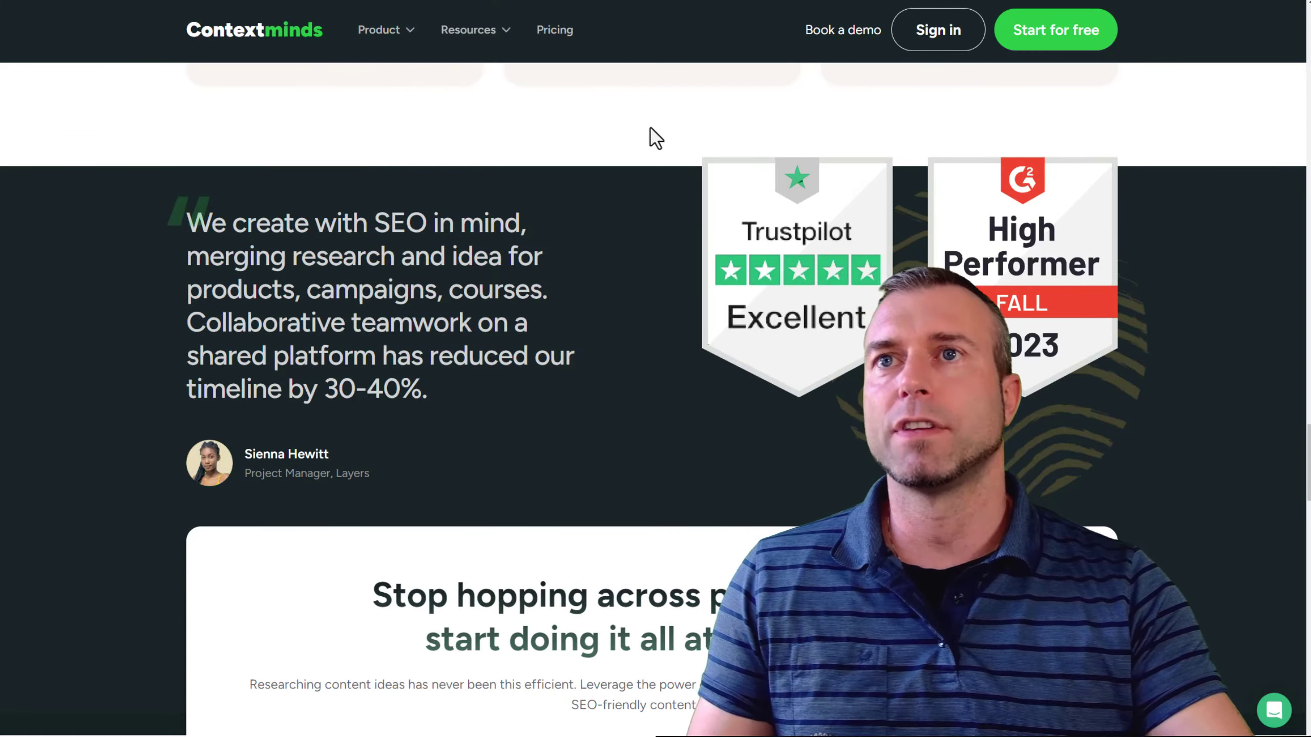
# Open the pricing page of the Contextminds website and examine the available plans.
pyautogui.click(553, 29)
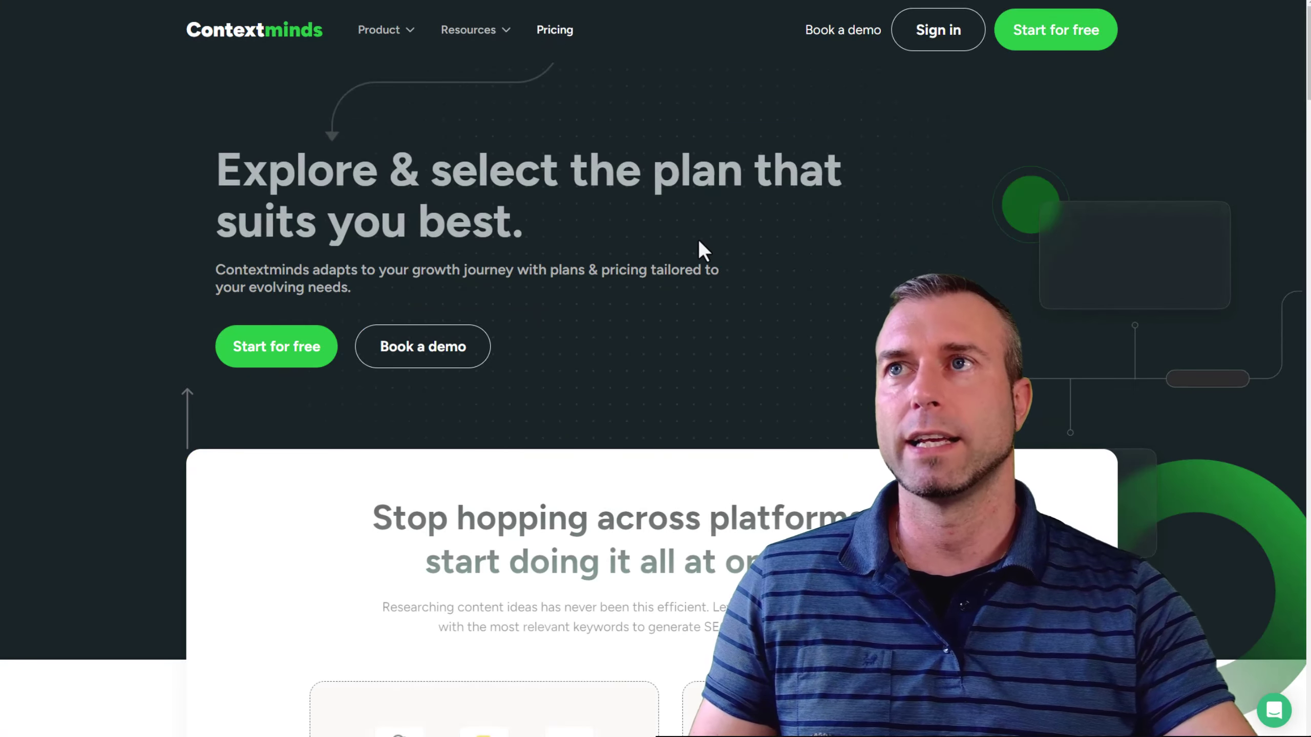
pyautogui.scroll(-12, 697, 254)
pyautogui.scroll(-3, 629, 234)
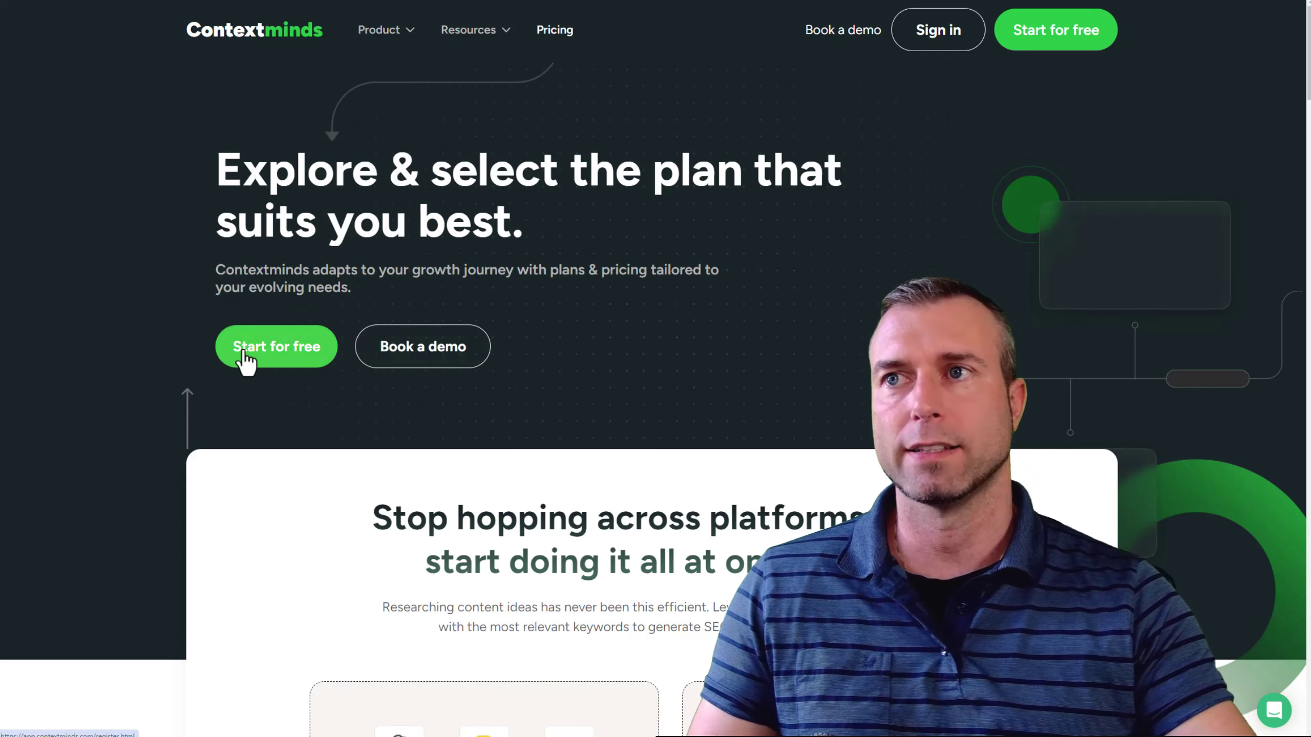
pyautogui.scroll(-15, 247, 359)
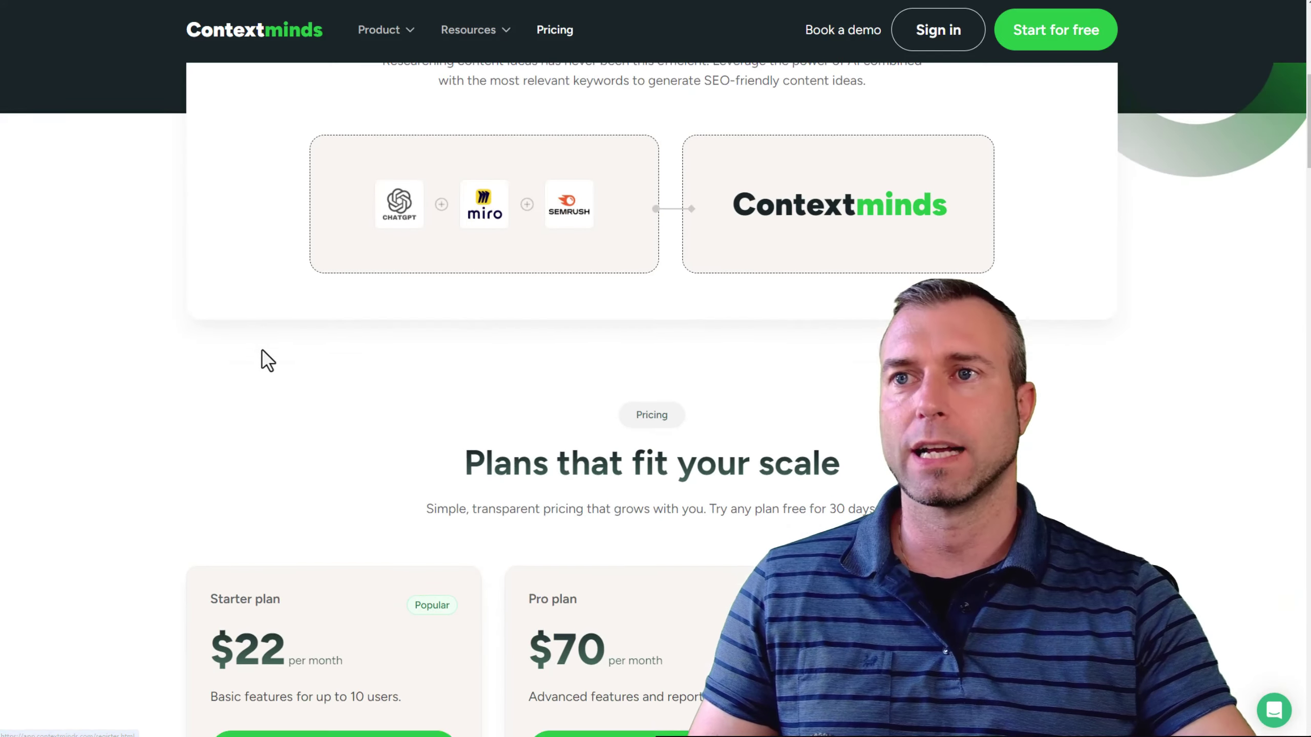